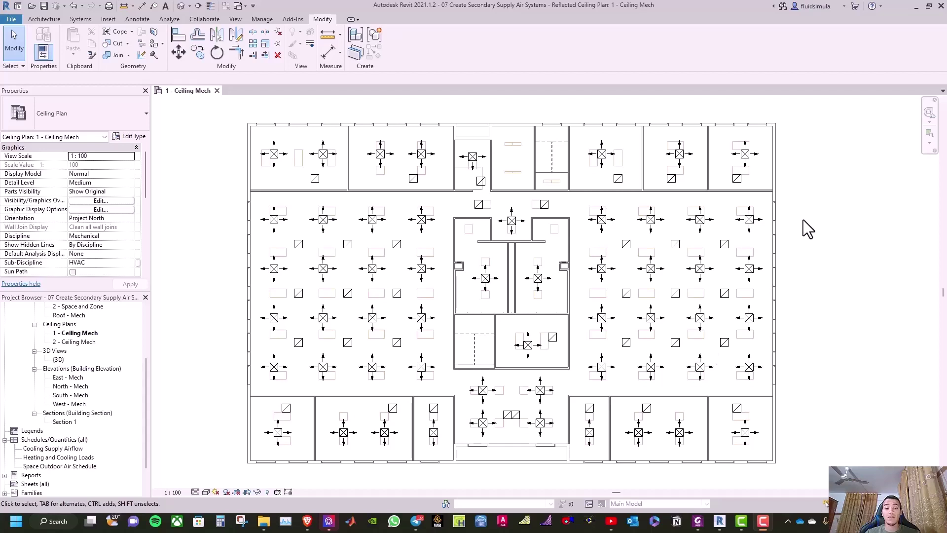
Tag all visible supply diffusers in the plan with Air Terminal airflow tags, such as 36.0 L/s.
left_click(273, 155)
right_click(273, 155)
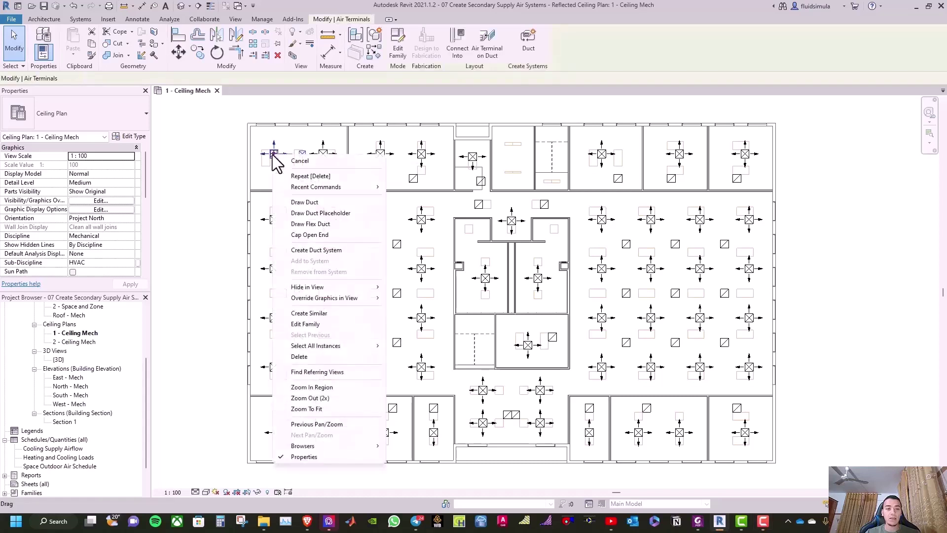
mouse_move(319, 352)
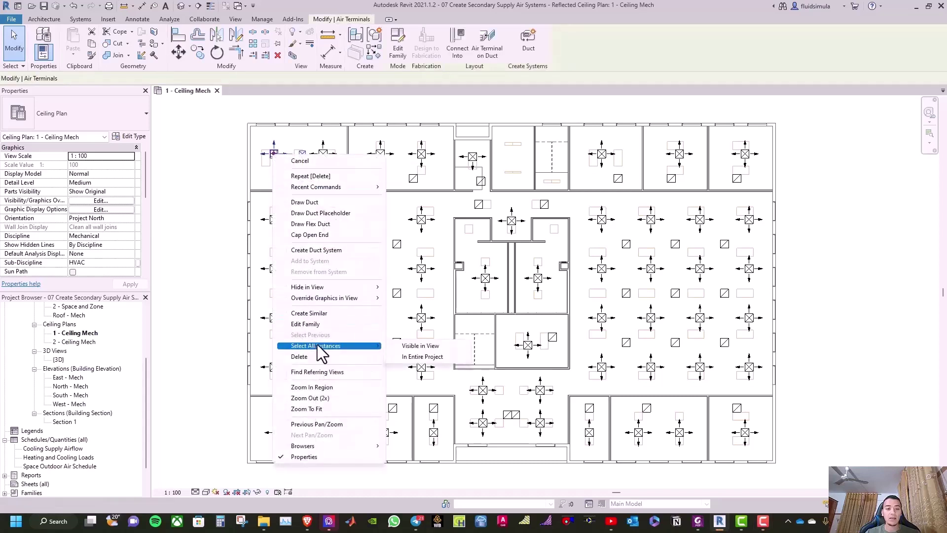
left_click(419, 346)
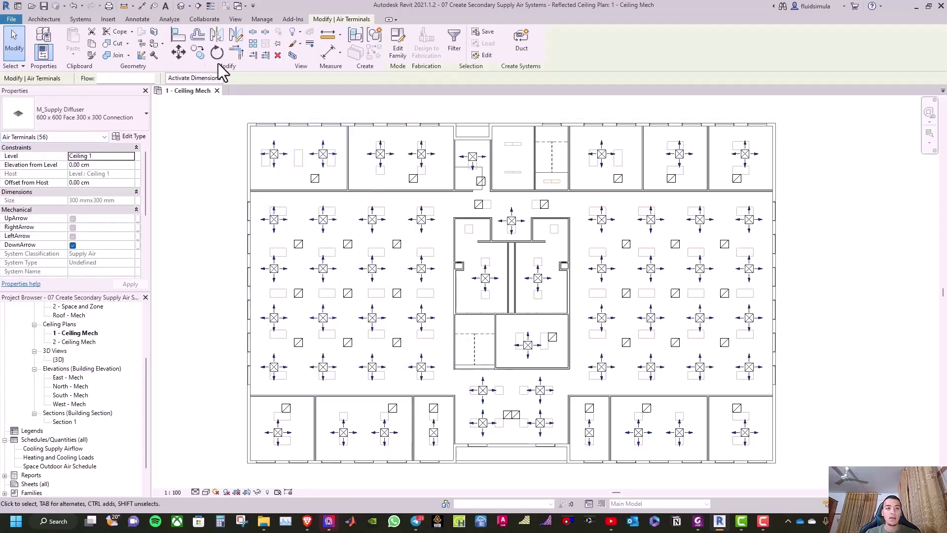
scroll(166, 29, "up", 6)
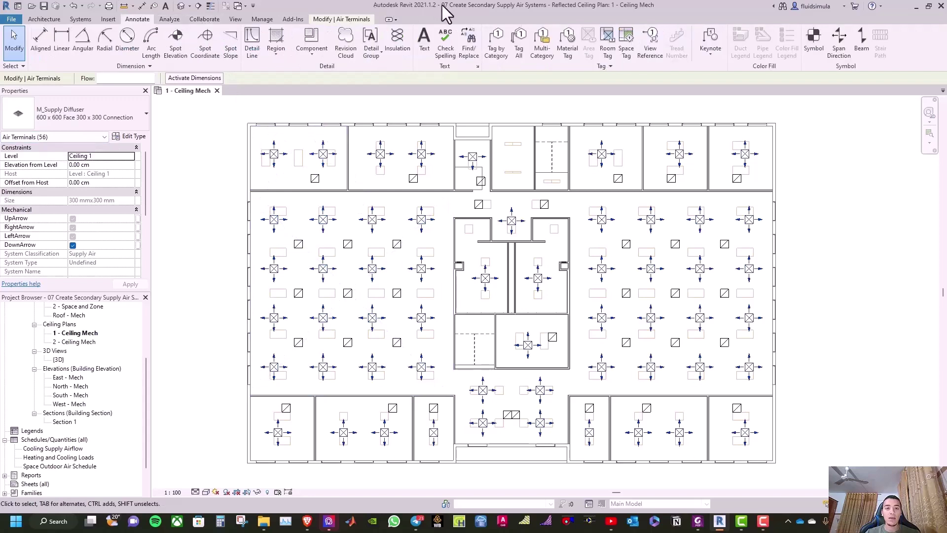
left_click(518, 42)
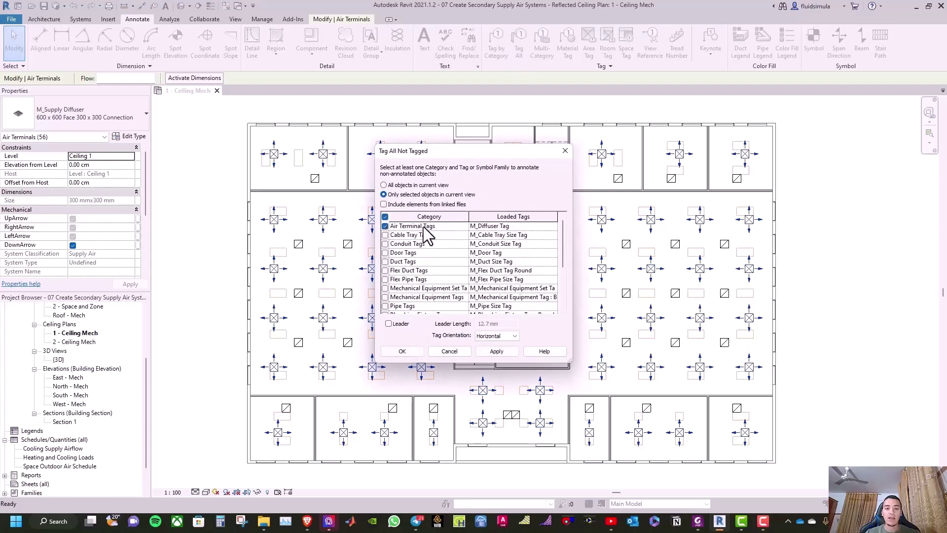
left_click(411, 352)
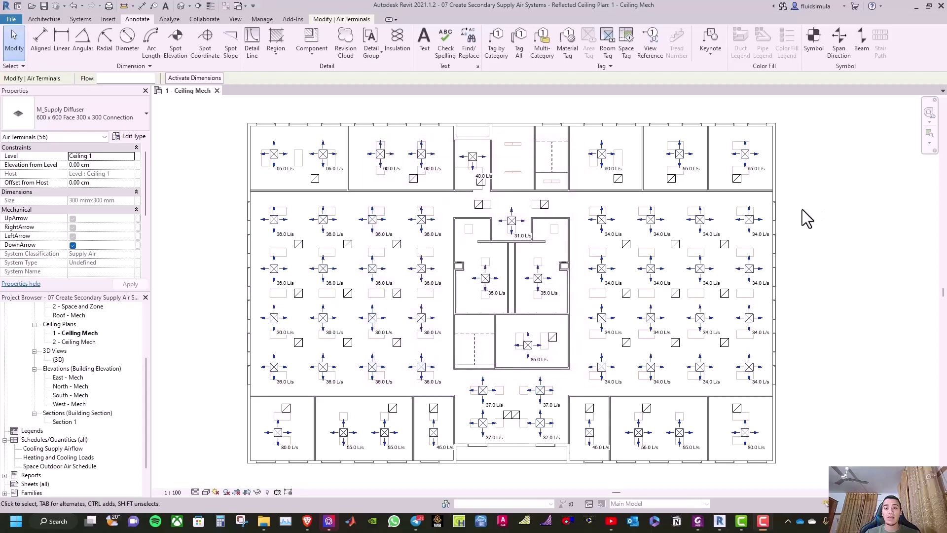
Edit the M_Diffuser Tag family from the 35.0 L/s tag and turn off the 1i label's visibility.
key("Escape")
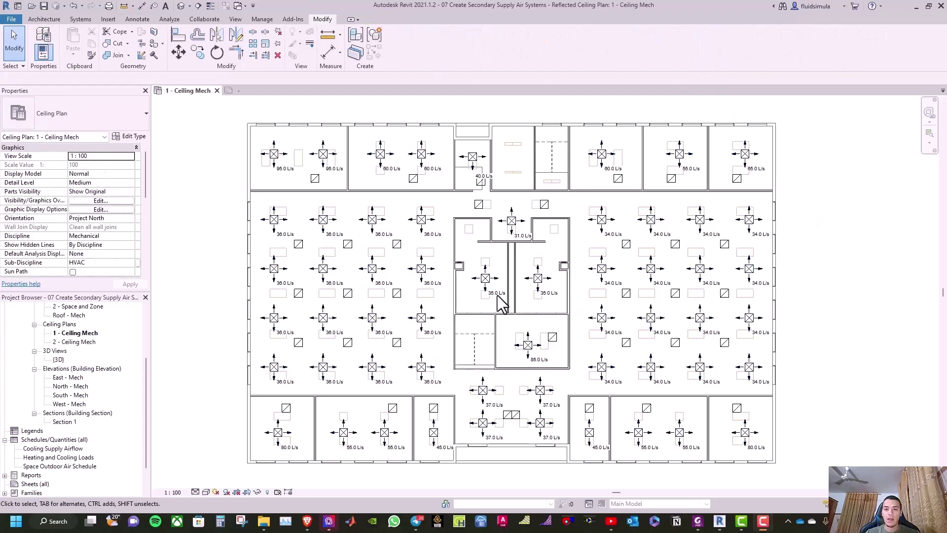
left_click(548, 295)
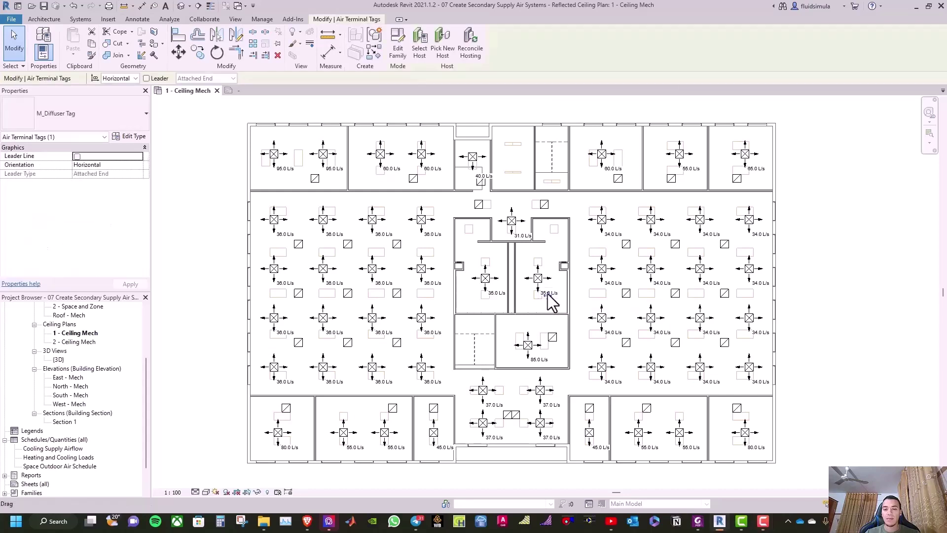
right_click(549, 295)
left_click(580, 154)
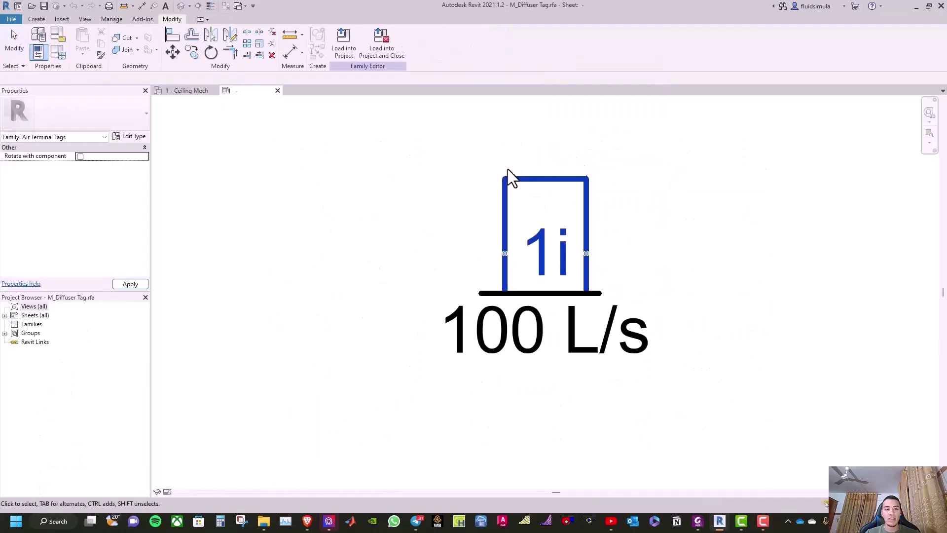
left_click(556, 239)
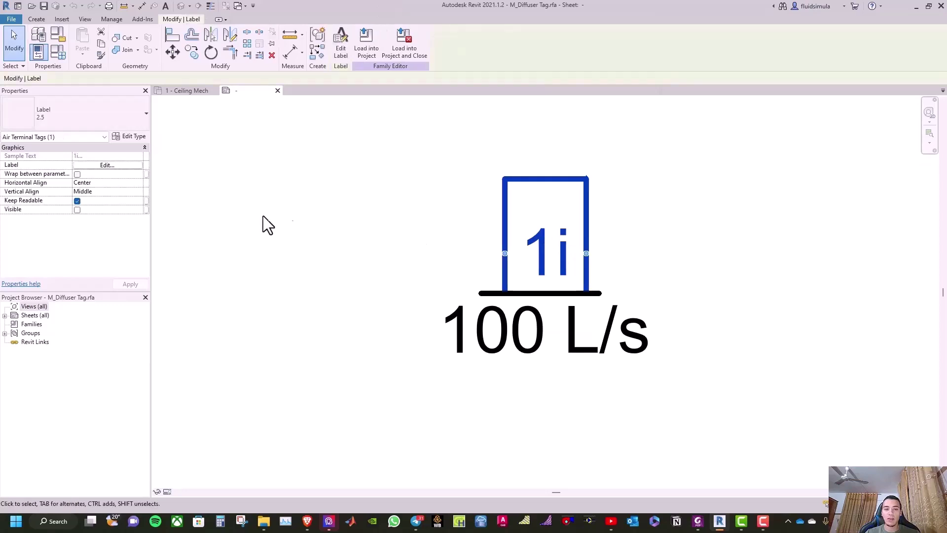
left_click(76, 211)
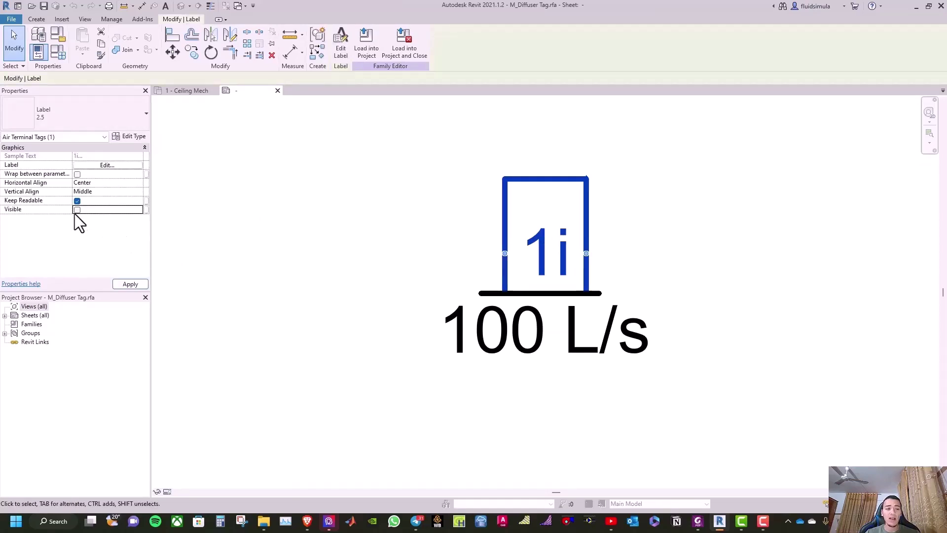
Load the edited tag into the project, overwrite the existing version, and close the family without saving.
left_click(365, 54)
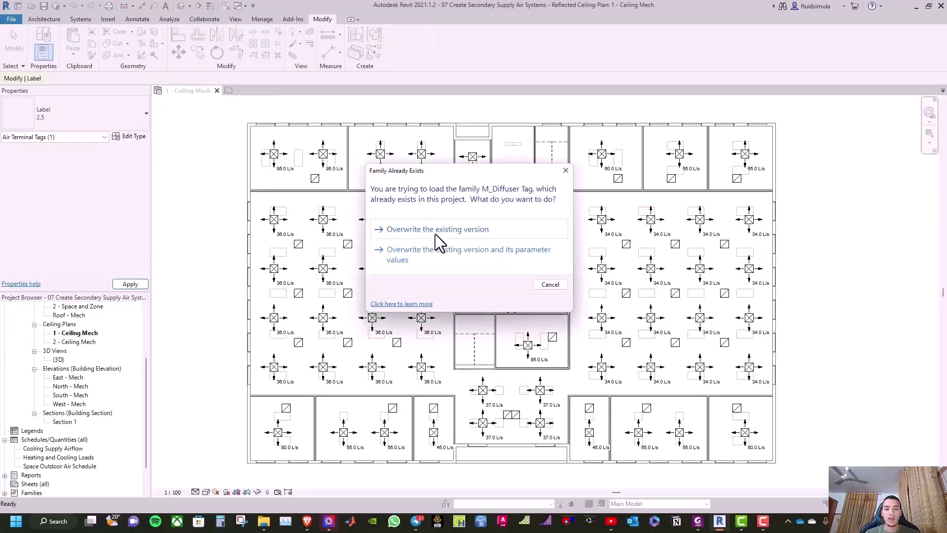
left_click(435, 229)
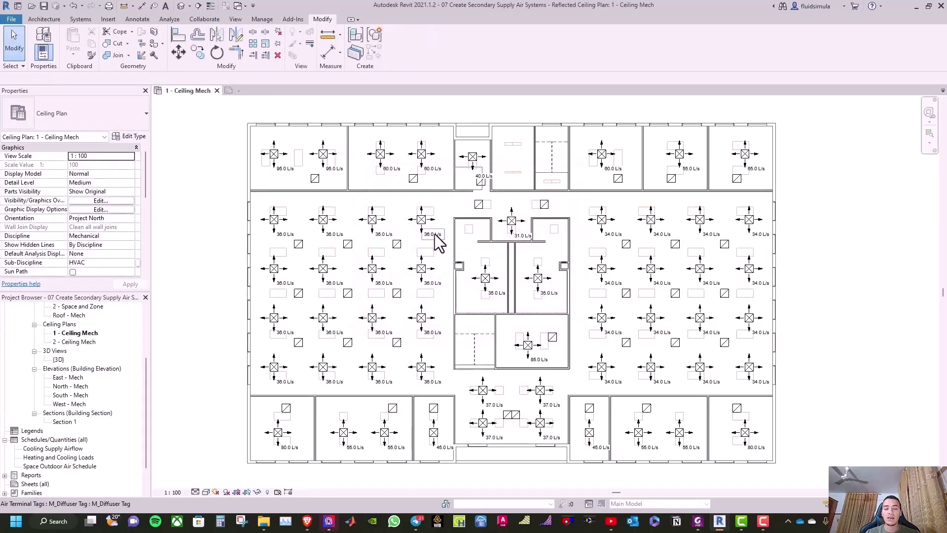
left_click(239, 90)
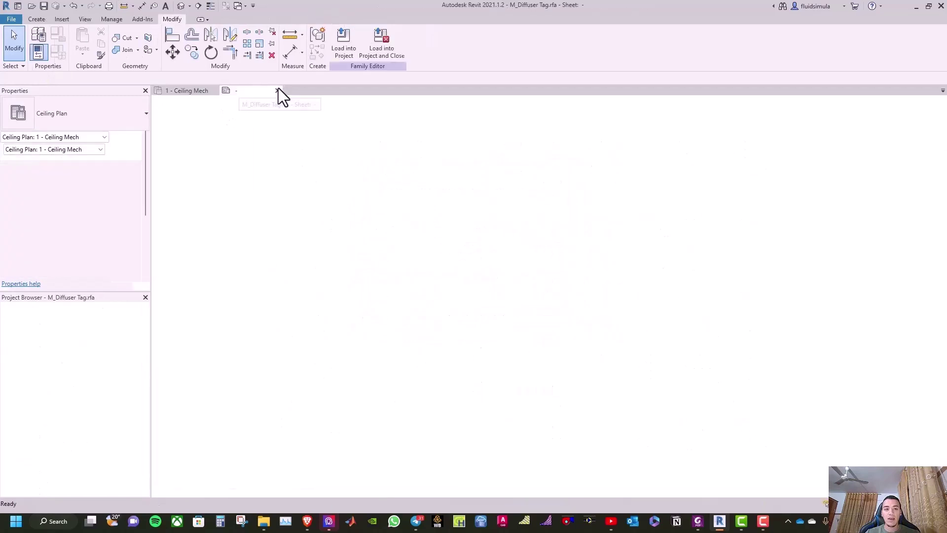
left_click(278, 91)
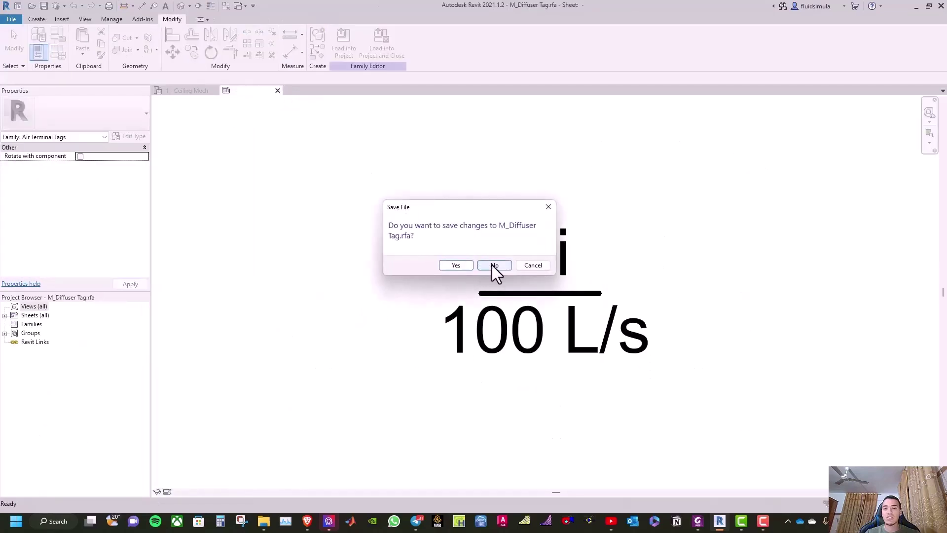
left_click(493, 265)
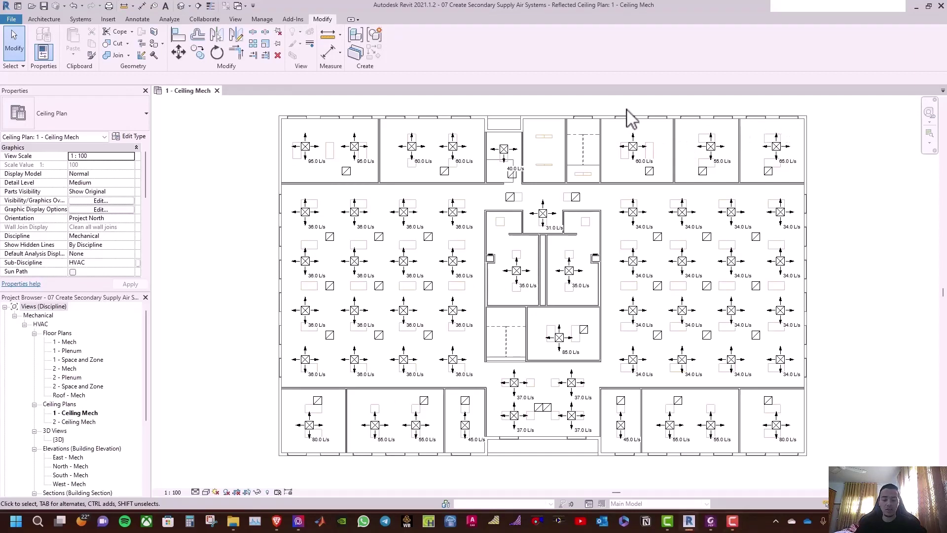
Uncheck Air Terminal Tags under Annotation Categories in the view's Visibility/Graphics settings (VG).
key("v")
key("g")
left_click(363, 127)
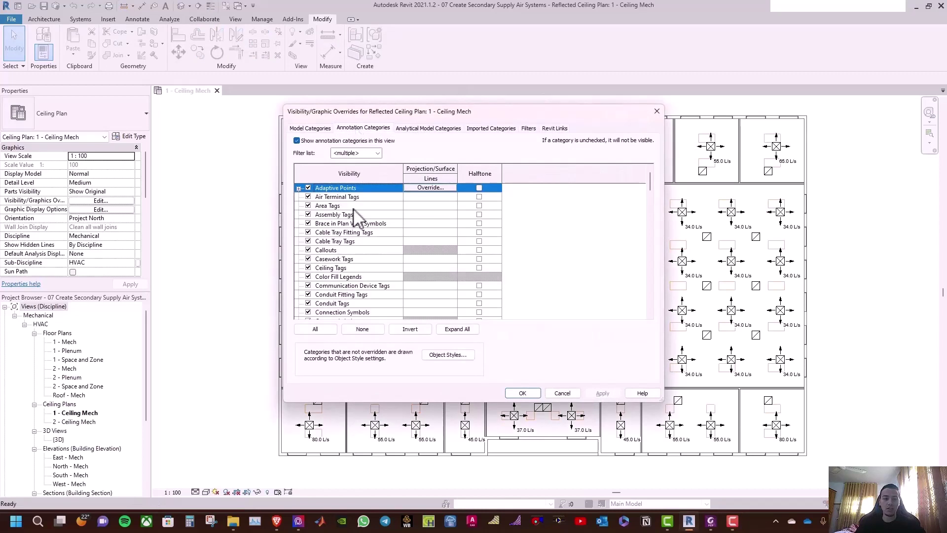
scroll(357, 216, "down", 1)
scroll(357, 216, "up", 1)
left_click(309, 196)
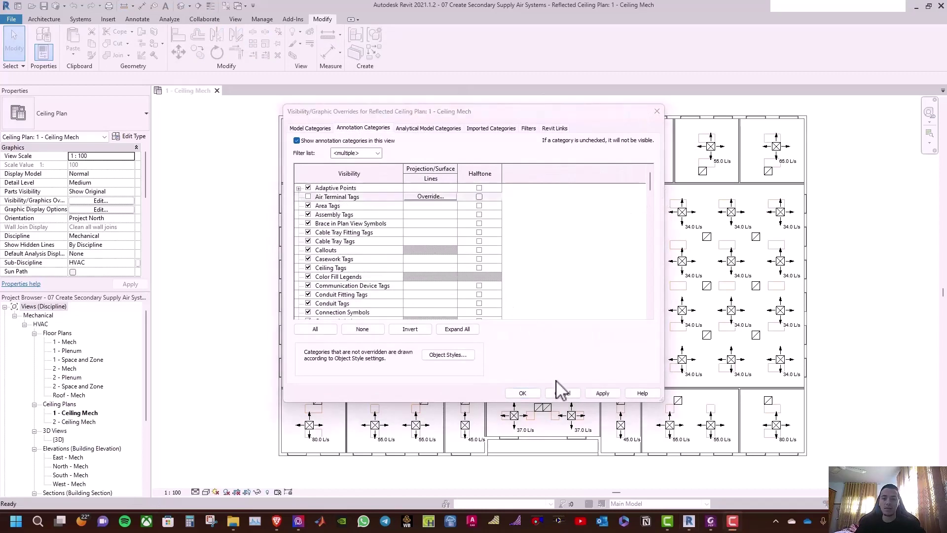
left_click(523, 394)
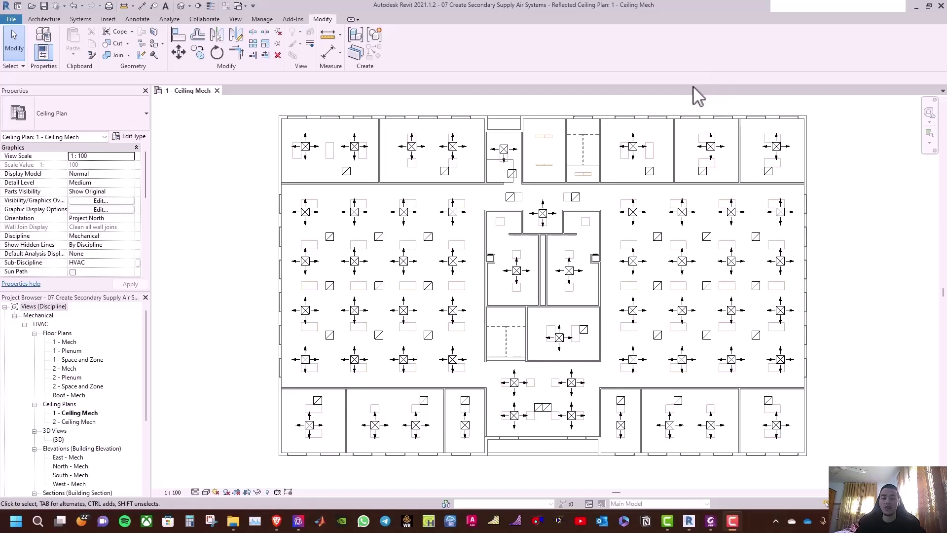
key("v")
key("v")
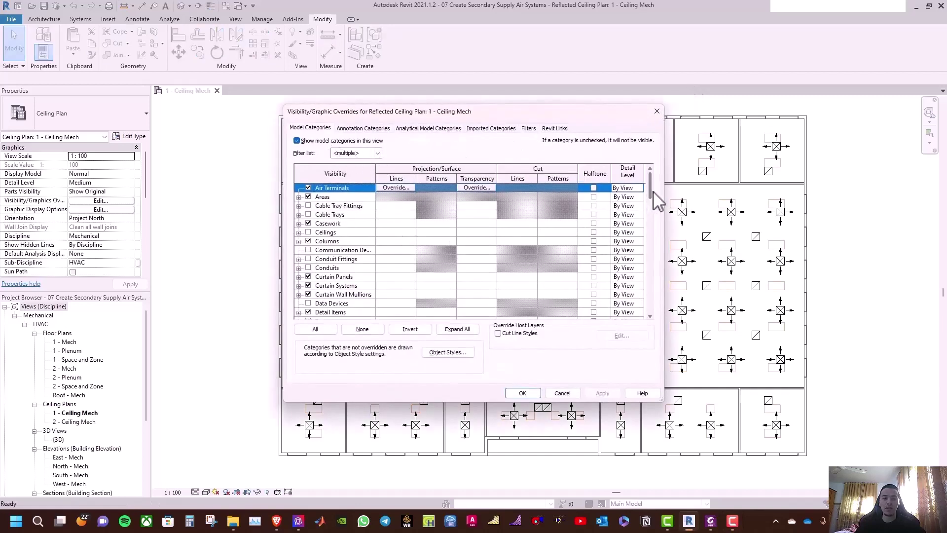
Override Mechanical Equipment's surface pattern with a Cyan Solid fill foreground and apply it.
left_click_drag(655, 200, 662, 269)
scroll(658, 259, "up", 2)
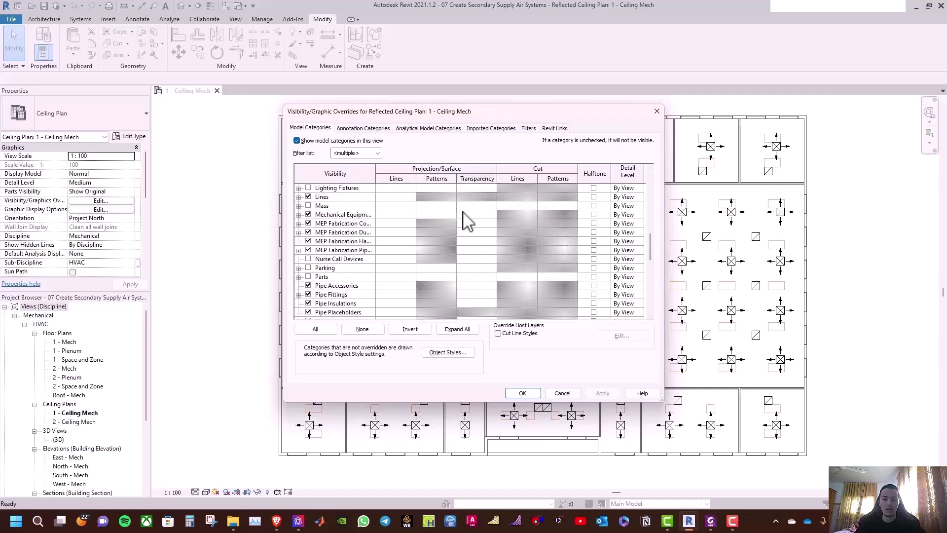
left_click(340, 215)
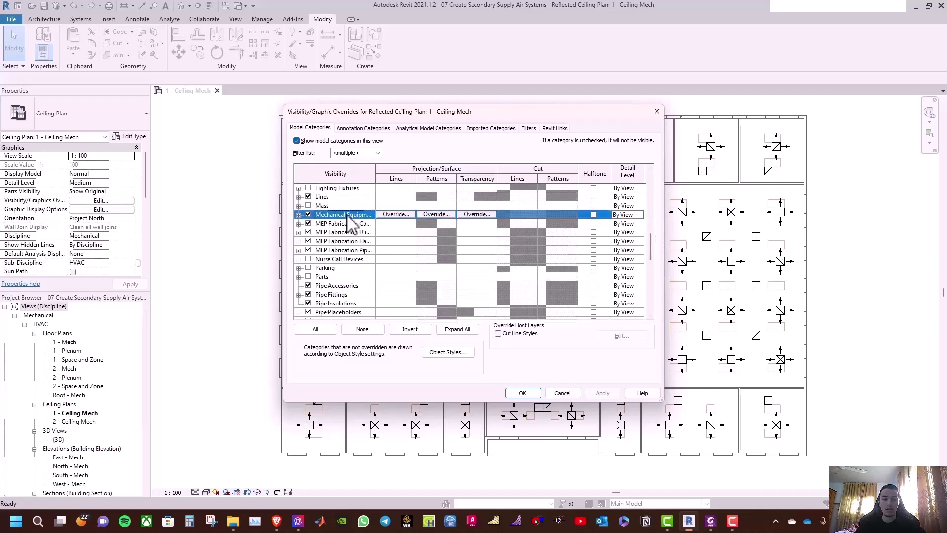
left_click(435, 213)
left_click(467, 226)
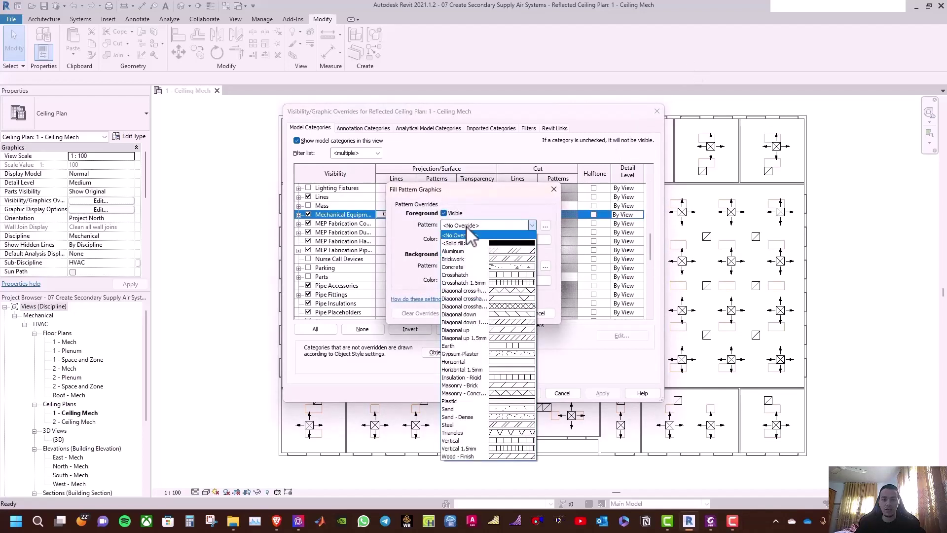
left_click(472, 242)
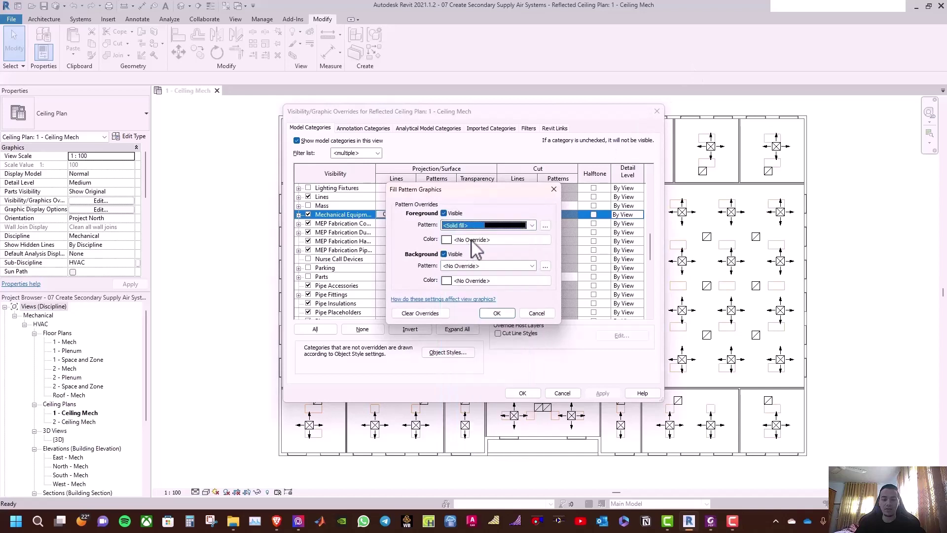
left_click(464, 240)
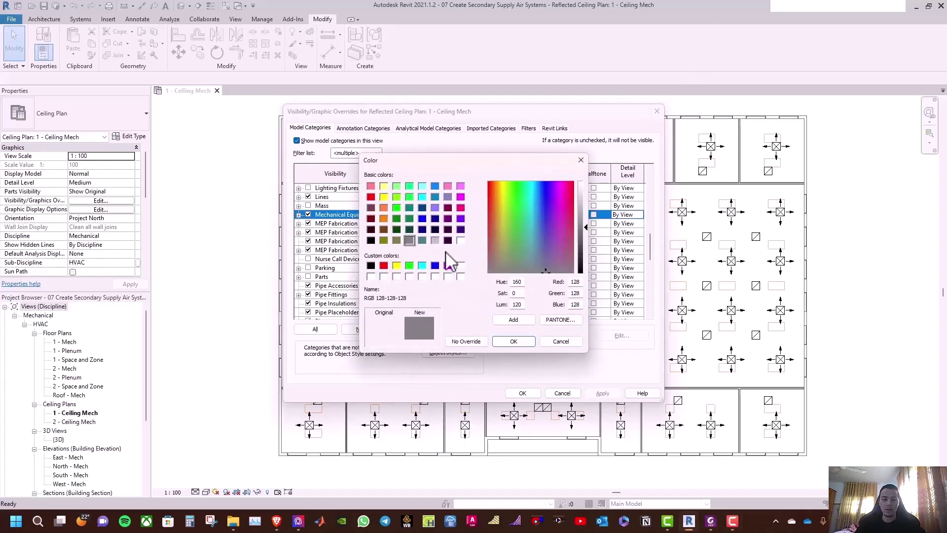
left_click(422, 266)
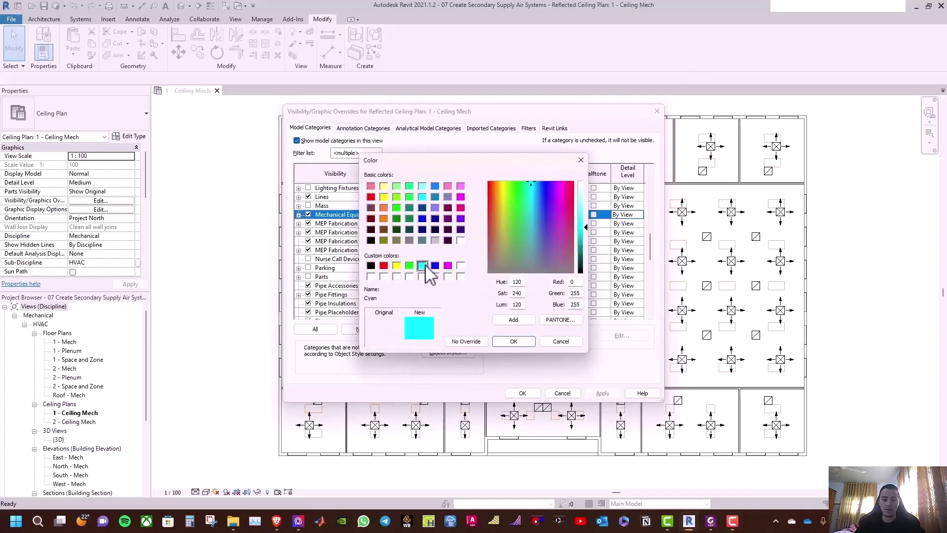
left_click(514, 341)
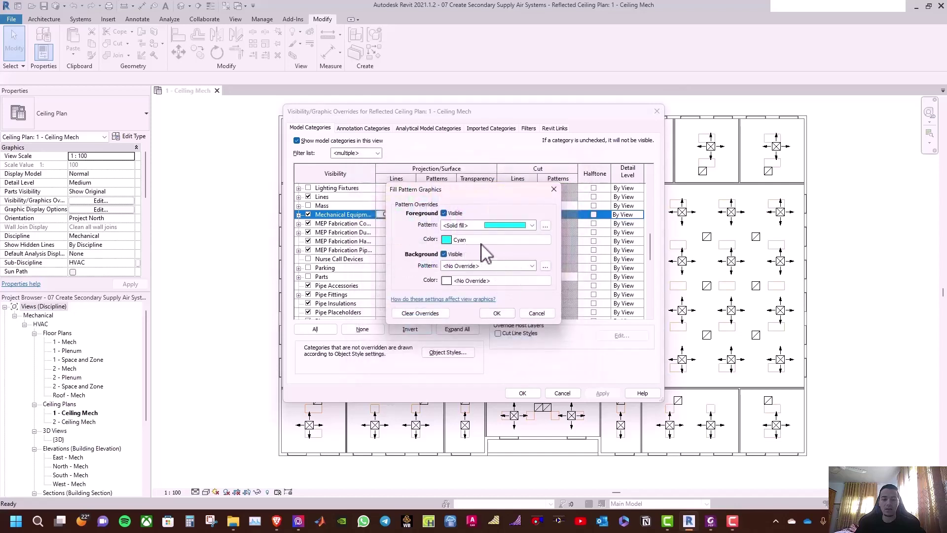
left_click(494, 314)
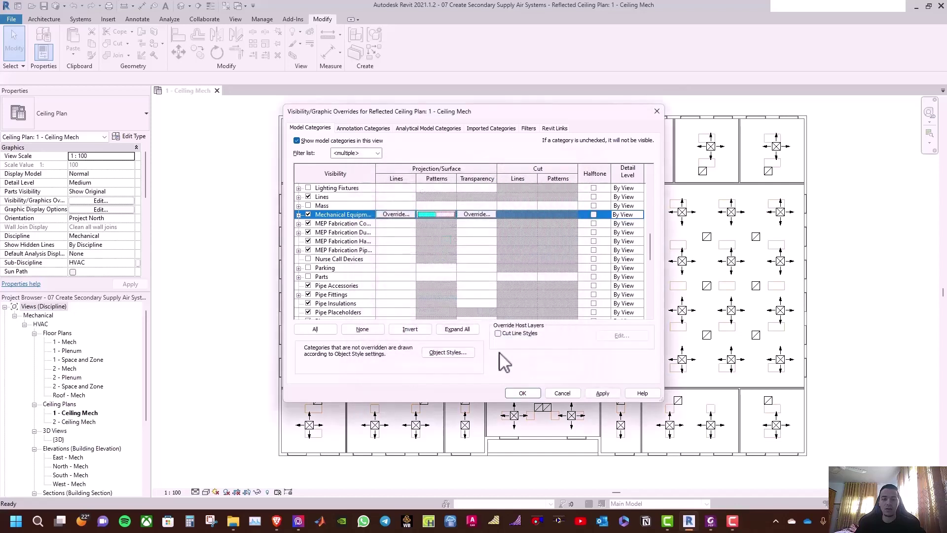
left_click(602, 393)
left_click(524, 394)
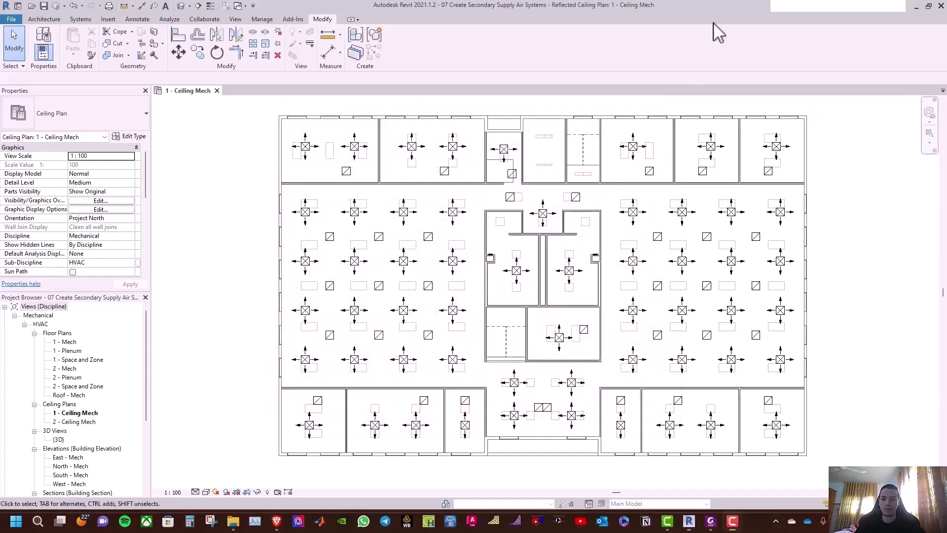
Start placing mechanical equipment of type M_VAV Unit - Parallel Fan Powered, Size 3 - 200mm Inlet.
left_click(81, 19)
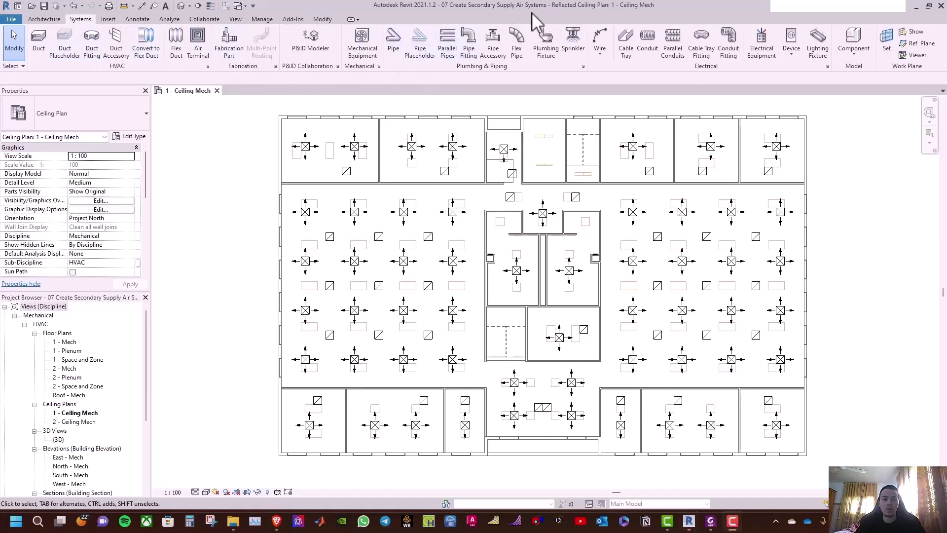
left_click(350, 47)
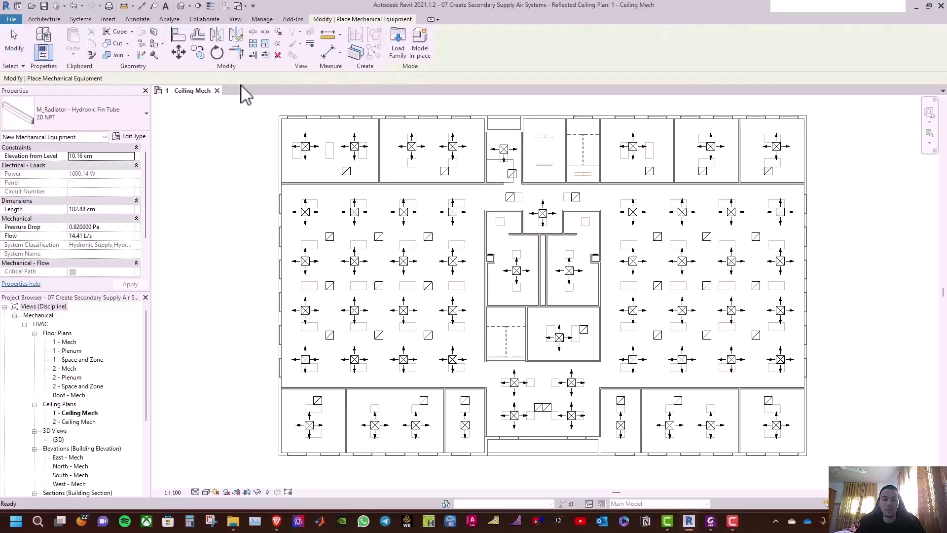
left_click(93, 120)
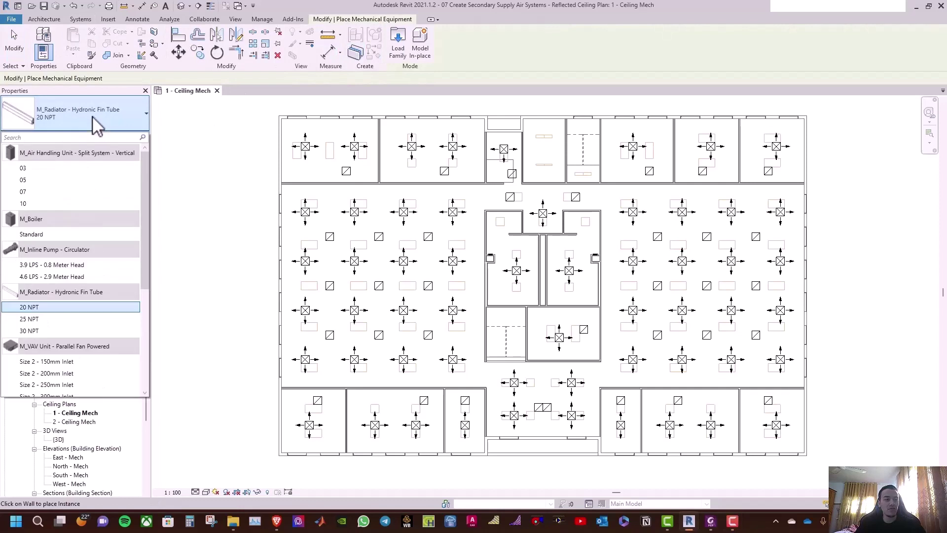
scroll(130, 170, "down", 3)
mouse_move(79, 244)
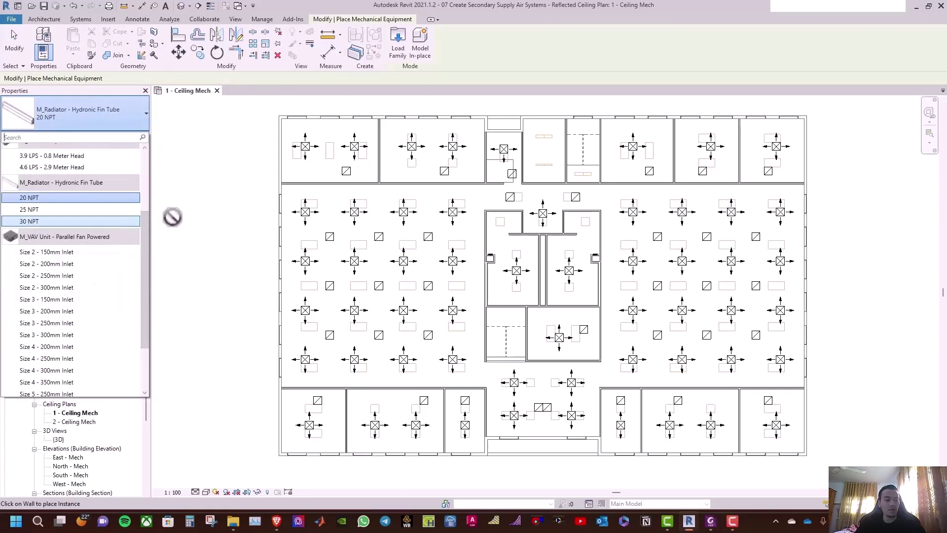
scroll(51, 309, "down", 1)
mouse_move(45, 294)
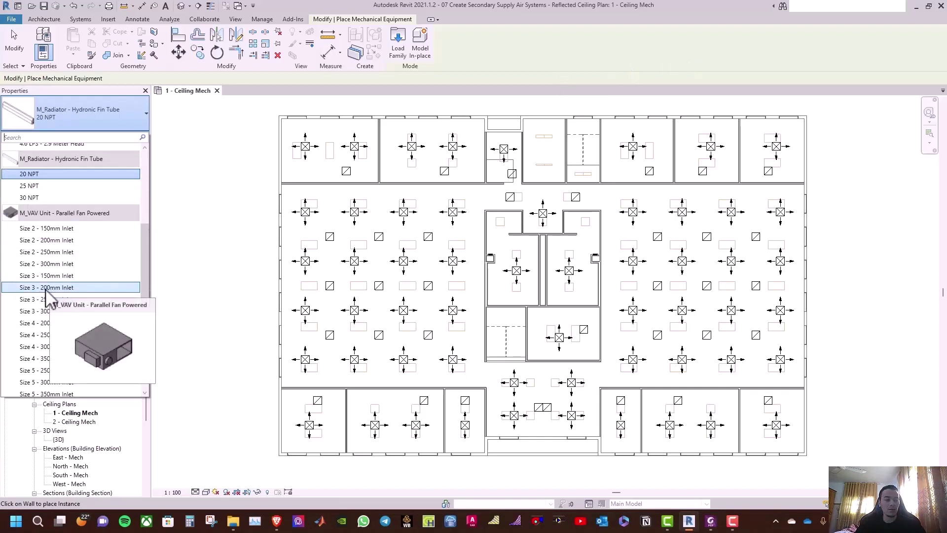
left_click(45, 288)
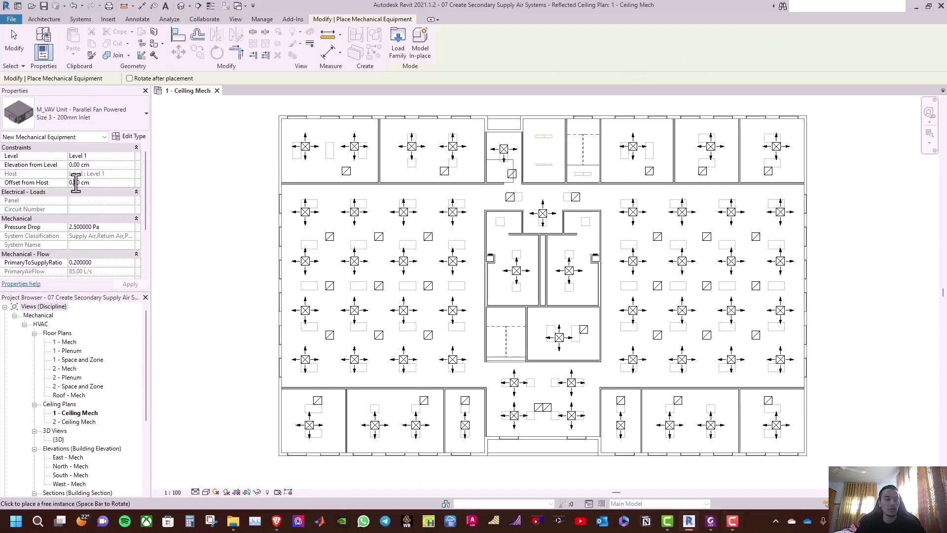
Place the VAV unit at a 310 cm offset in lower-left Office 101, then select it.
type("310")
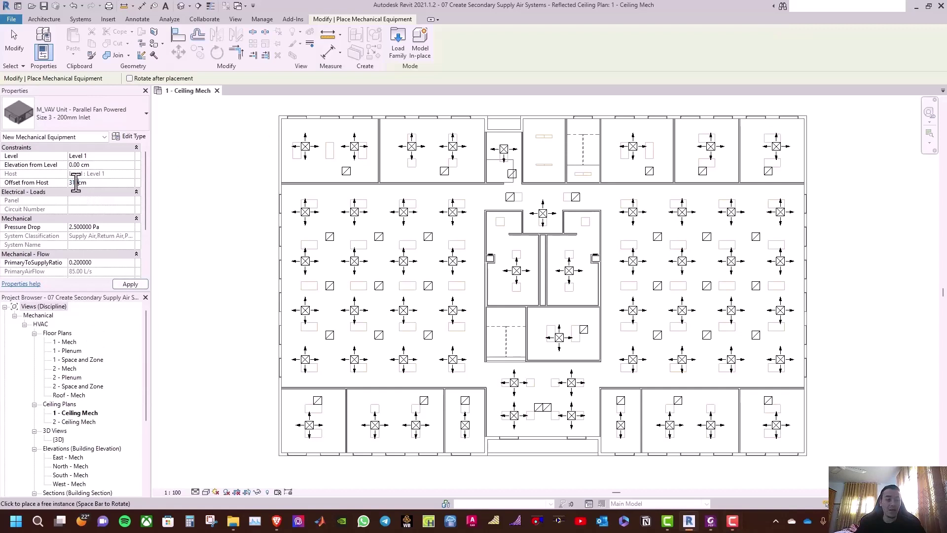
key("Return")
scroll(310, 421, "up", 2)
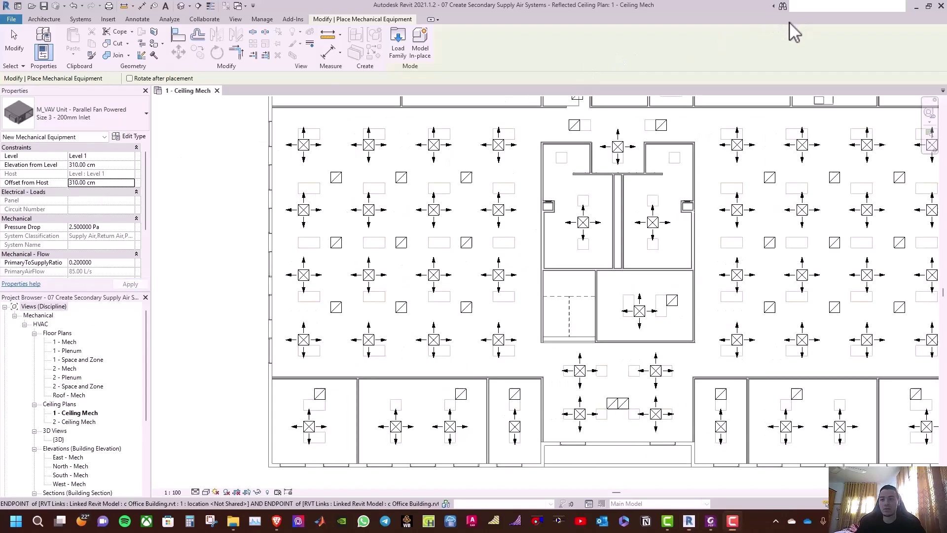
scroll(345, 409, "up", 2)
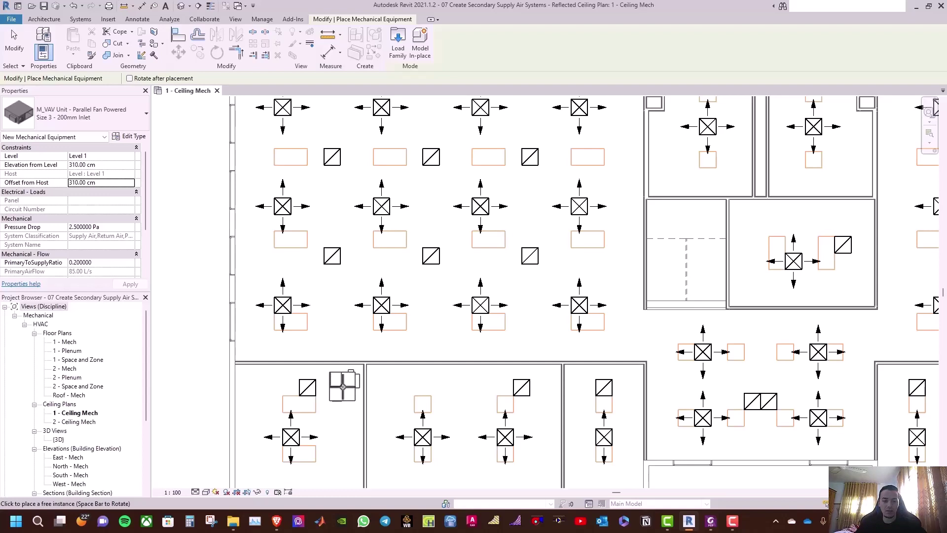
left_click(342, 388)
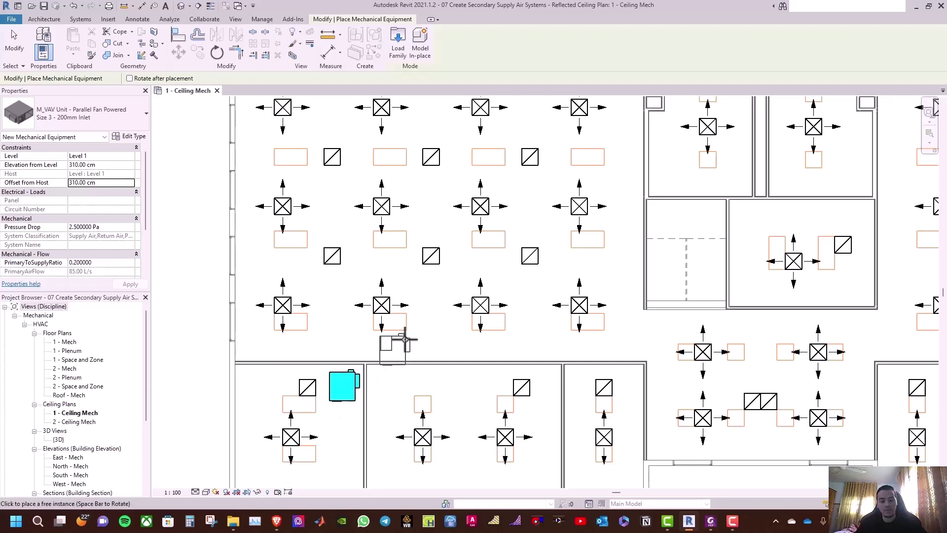
key("Escape")
key("Escape")
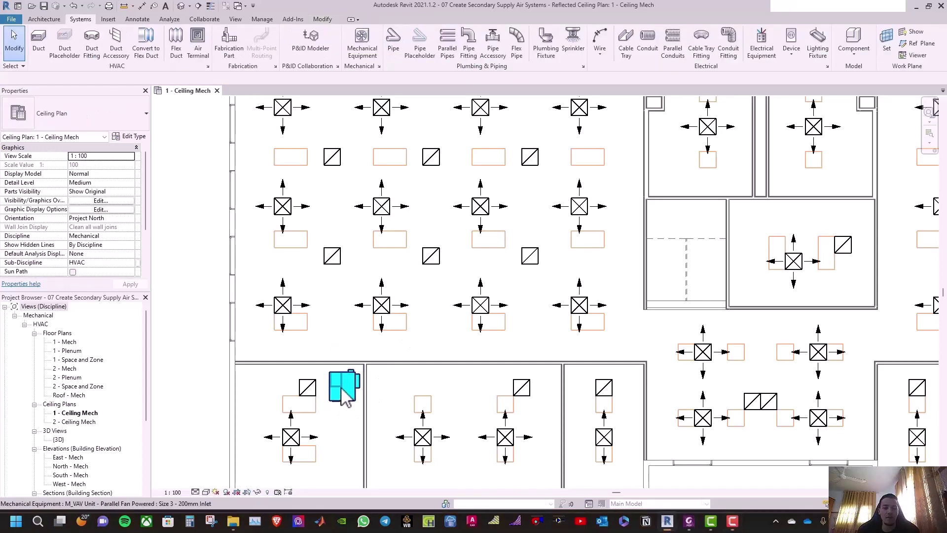
left_click(345, 398)
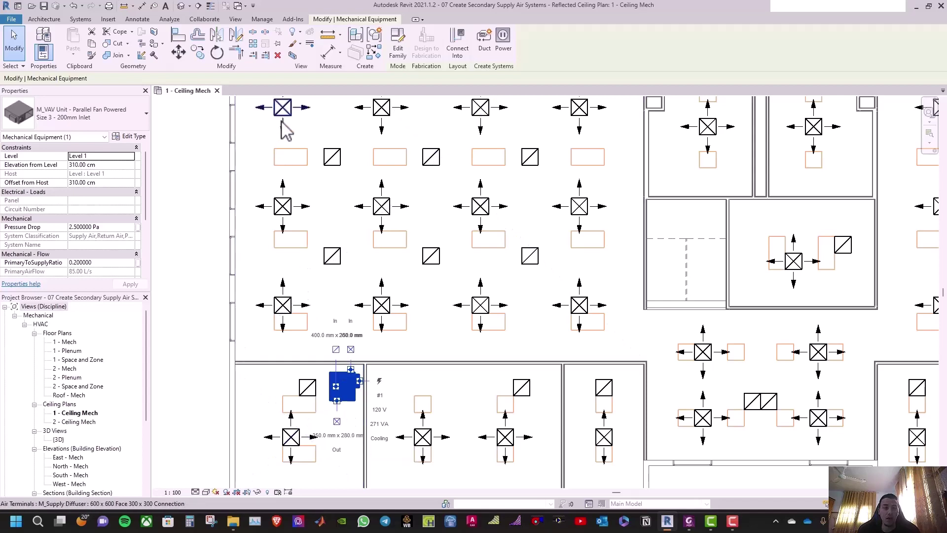
left_click(262, 19)
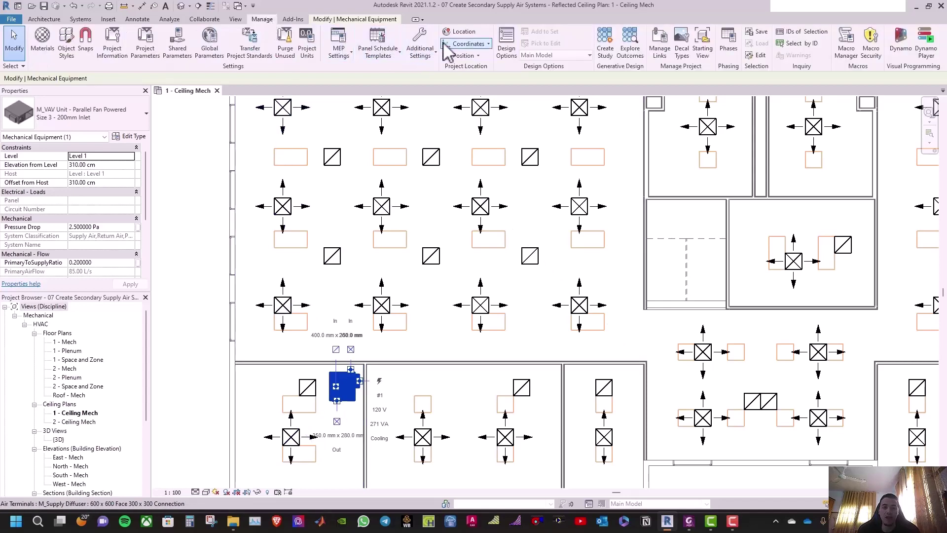
Save the project at the reminder and add a 280 mm rectangular duct size in Mechanical Settings.
left_click(348, 53)
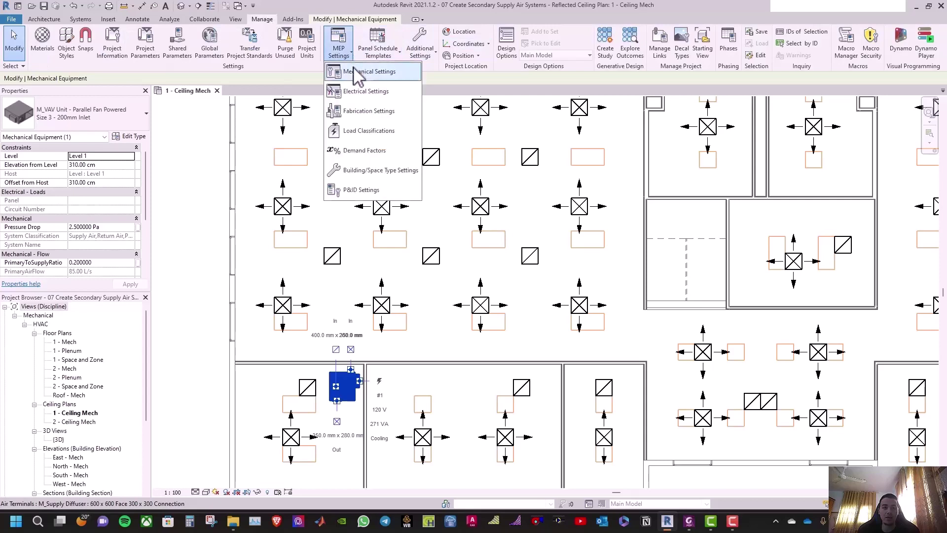
left_click(356, 74)
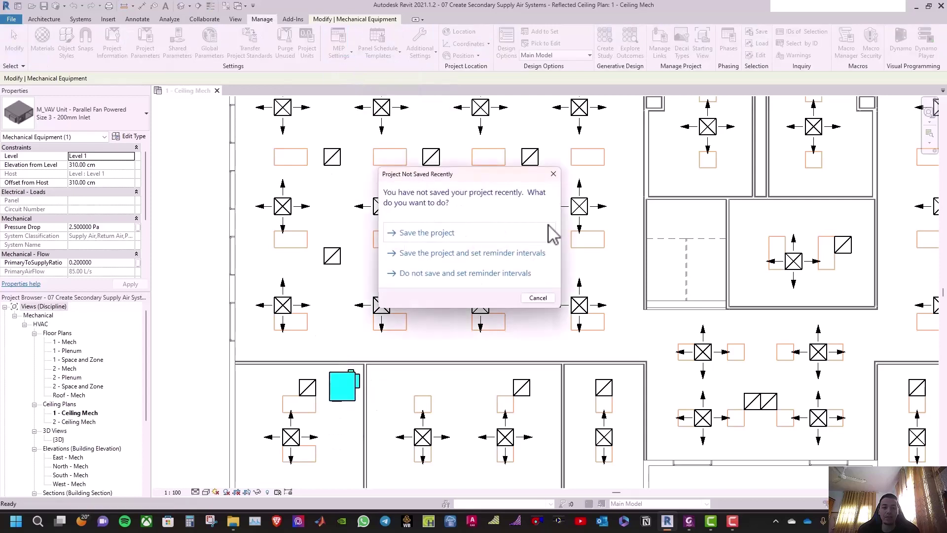
left_click(434, 232)
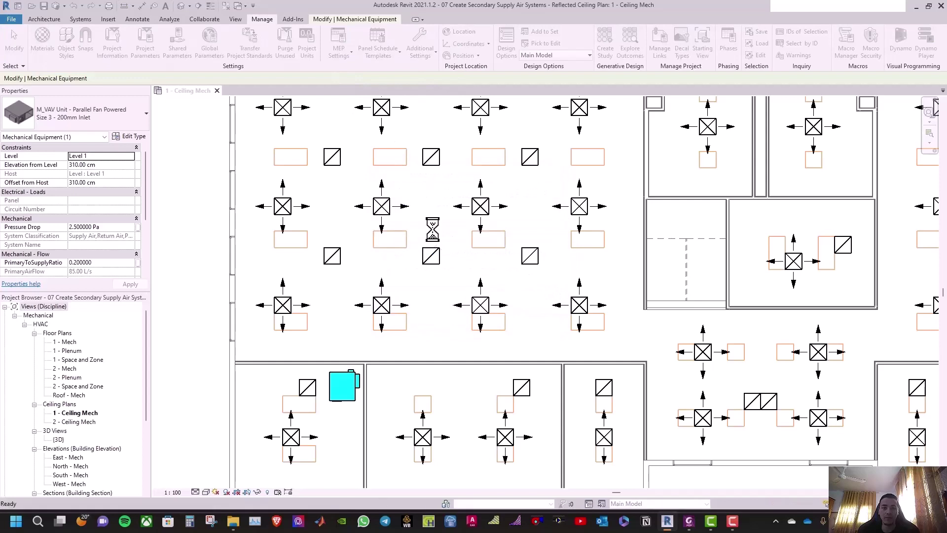
left_click(355, 181)
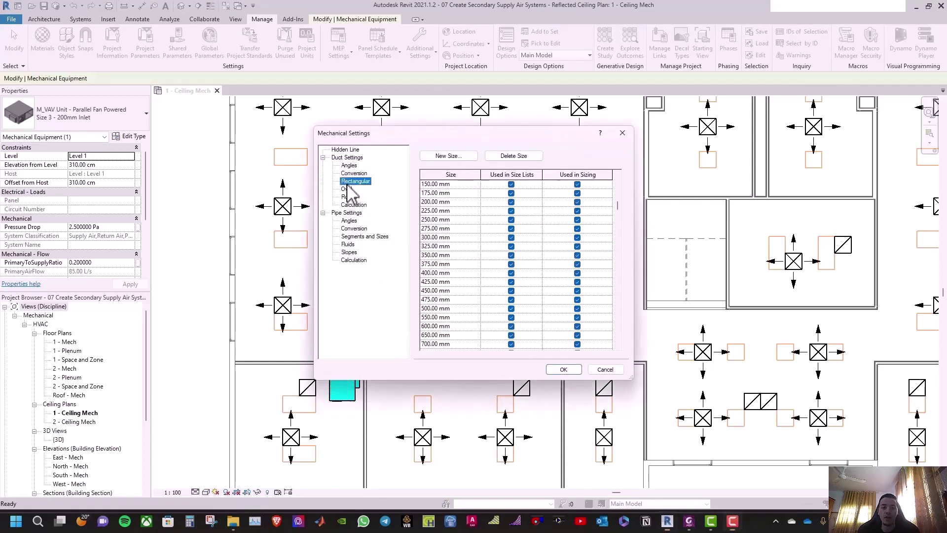
left_click(428, 256)
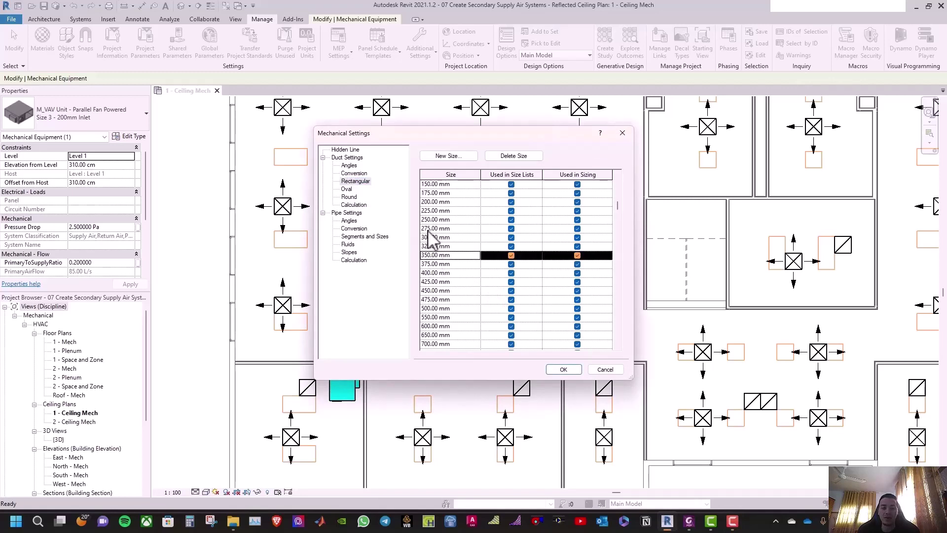
left_click(442, 158)
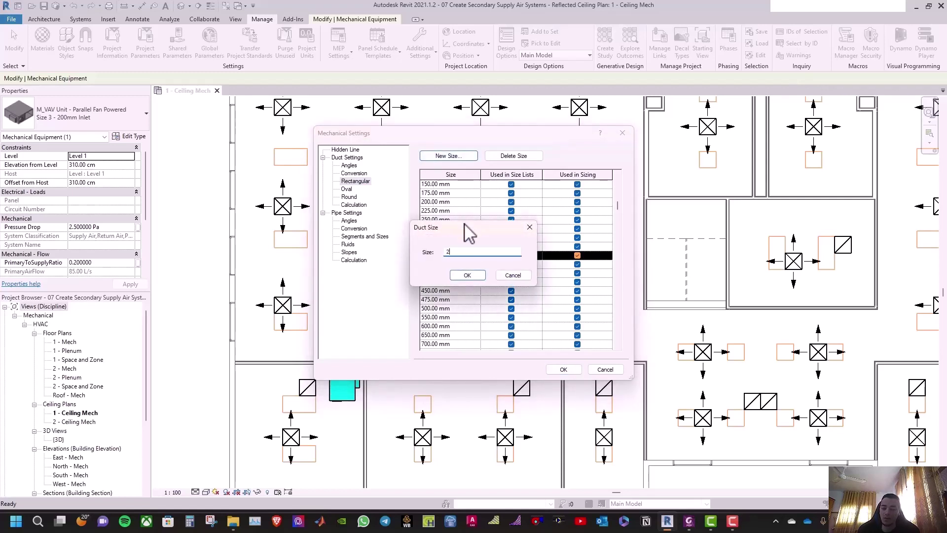
left_click(466, 274)
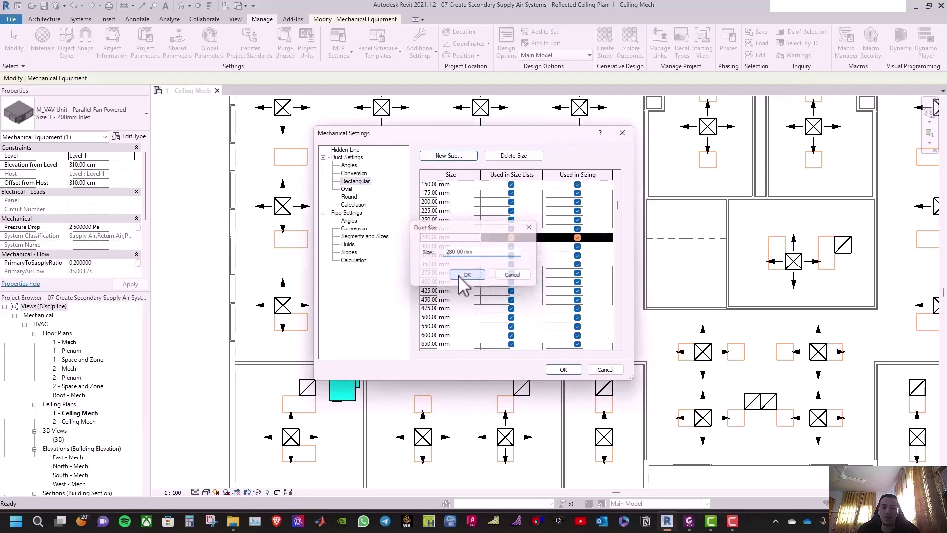
left_click(565, 369)
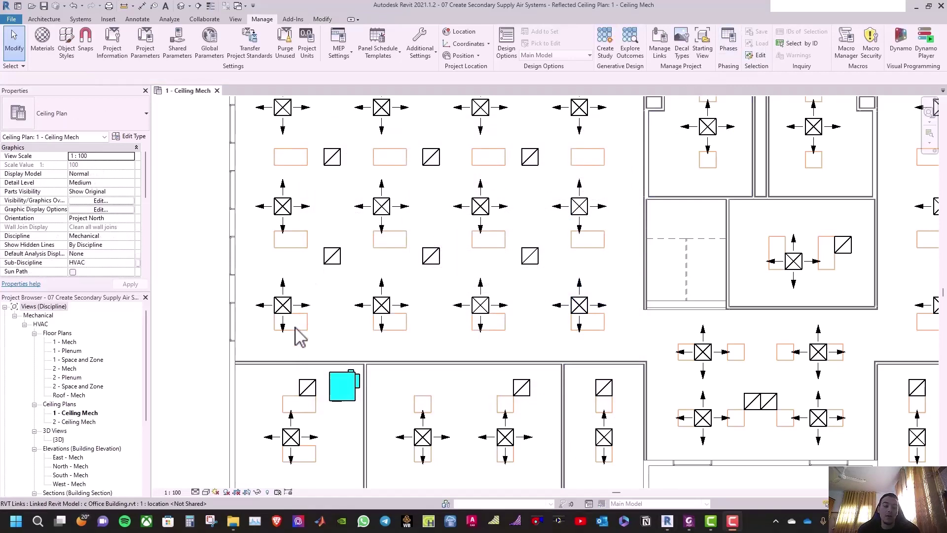
Select the bottom-left supply diffuser, then set selection and pre-selection highlight colours to red.
left_click(295, 448)
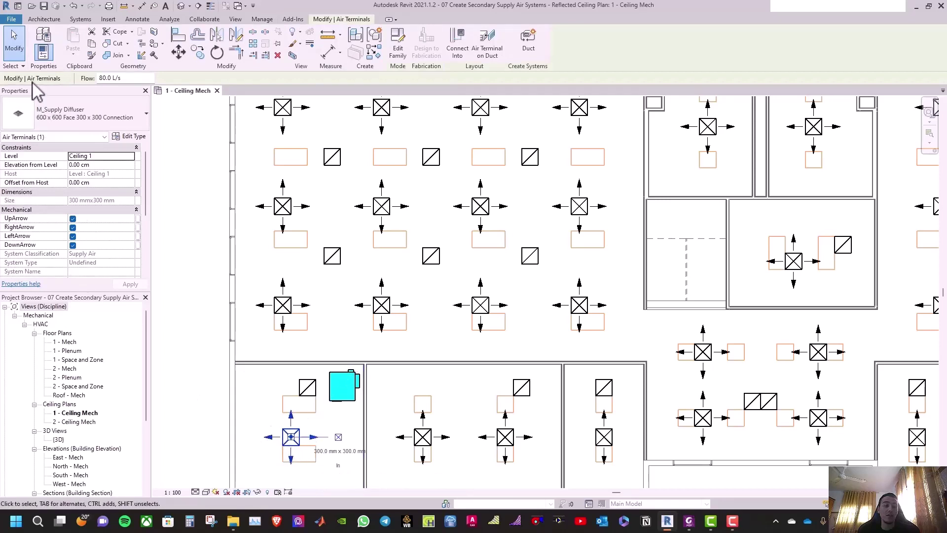
left_click(14, 20)
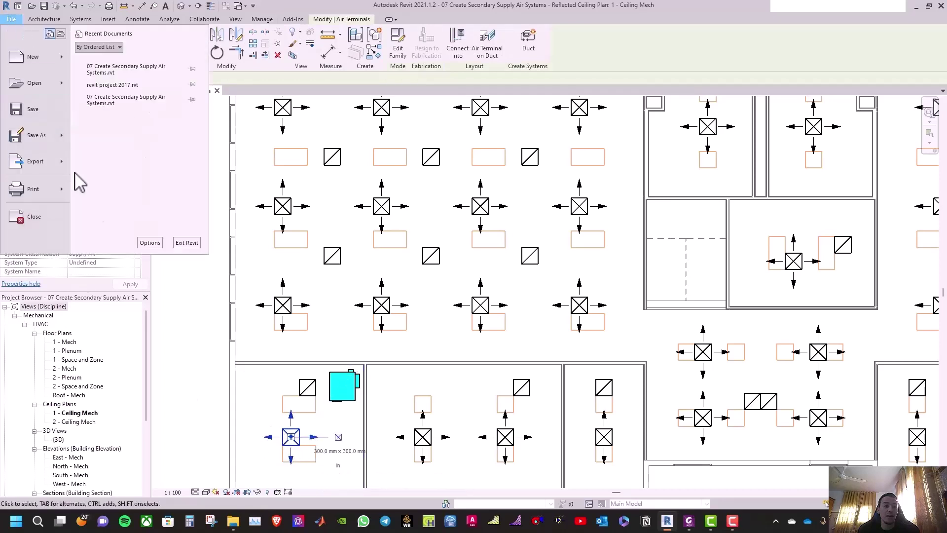
left_click(150, 243)
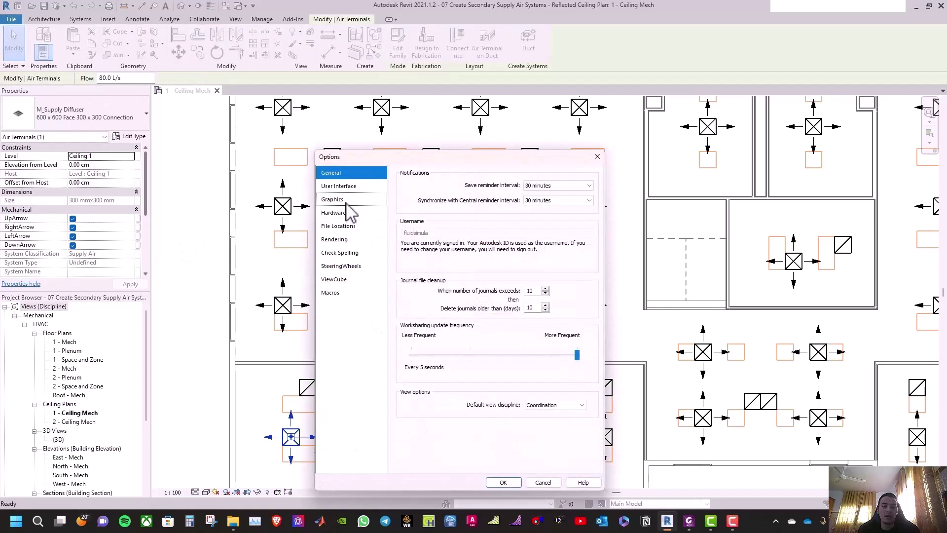
left_click(351, 200)
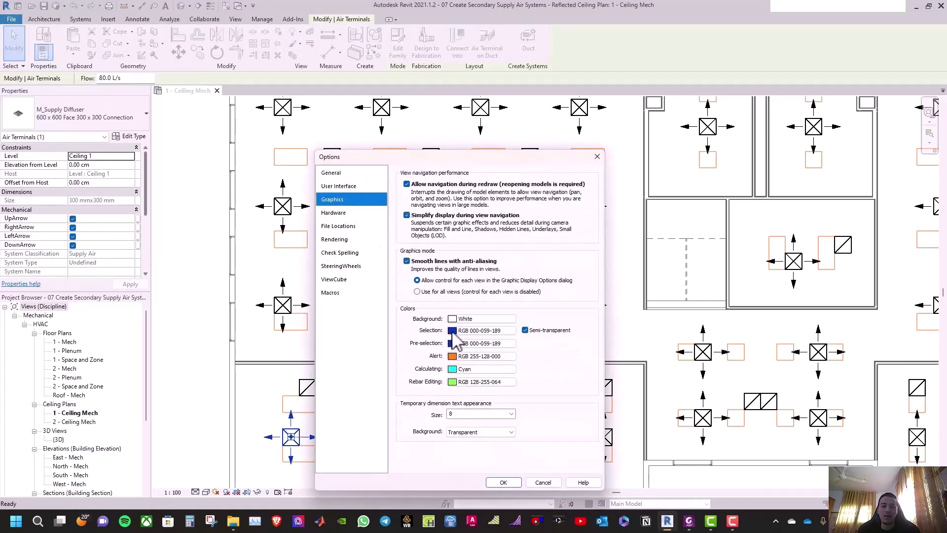
left_click(453, 331)
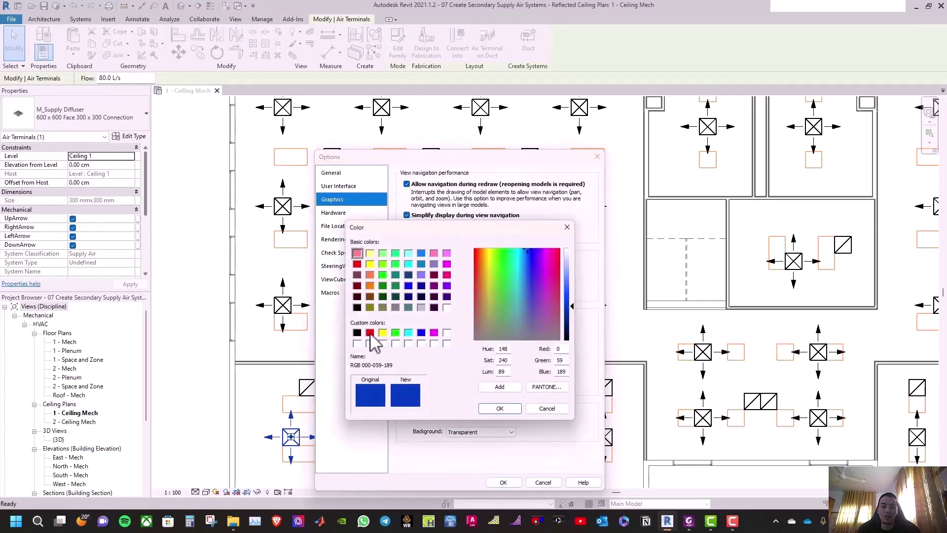
left_click(370, 332)
left_click(486, 409)
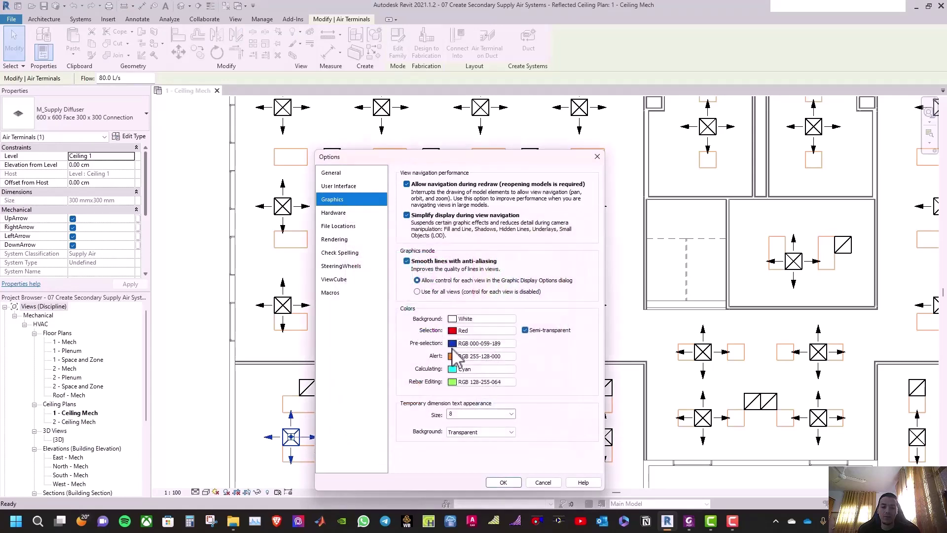
left_click(452, 345)
left_click(370, 332)
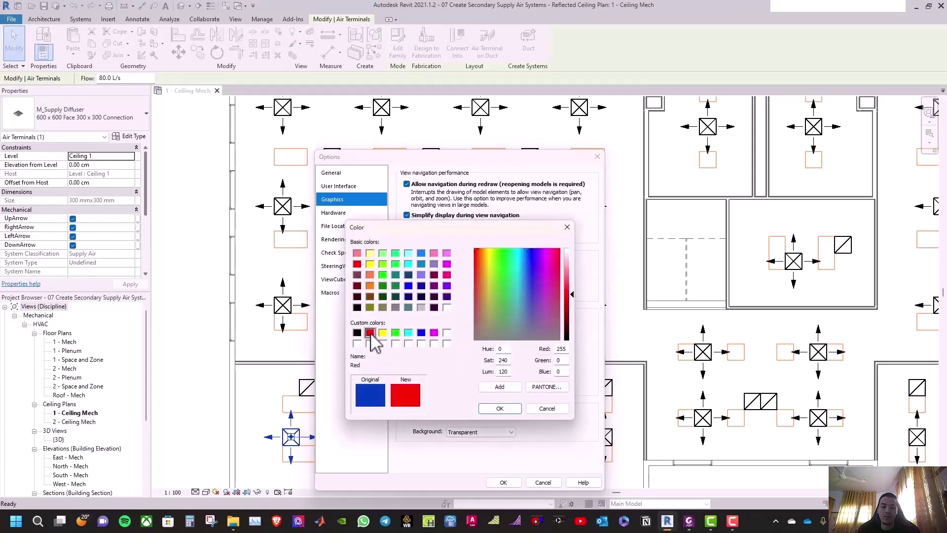
left_click(500, 409)
left_click(504, 482)
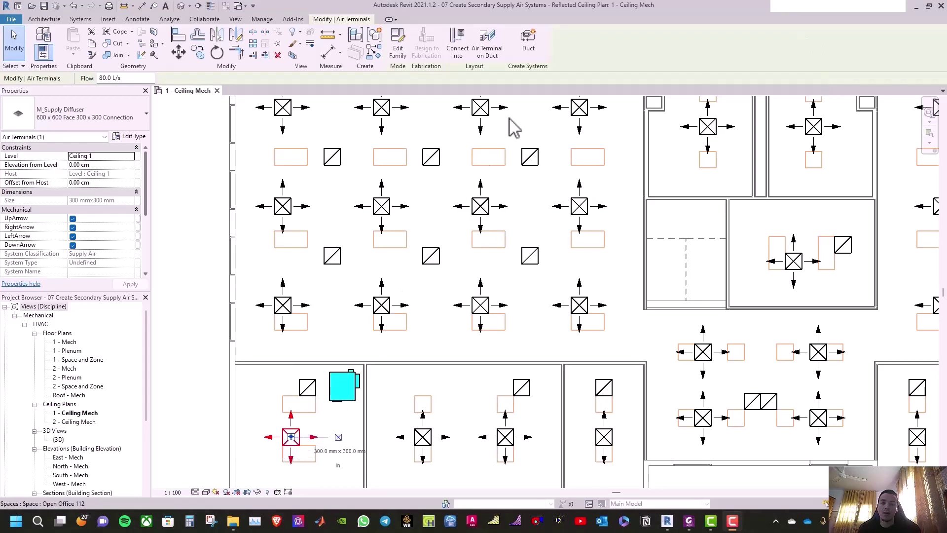
Create a Supply Air duct system from the diffuser with the VAV unit as its equipment.
left_click(530, 44)
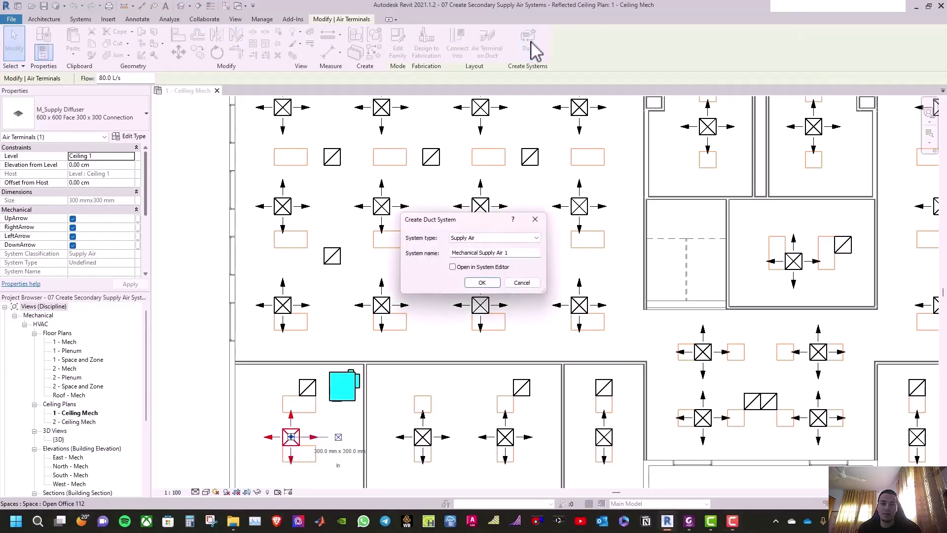
left_click(482, 283)
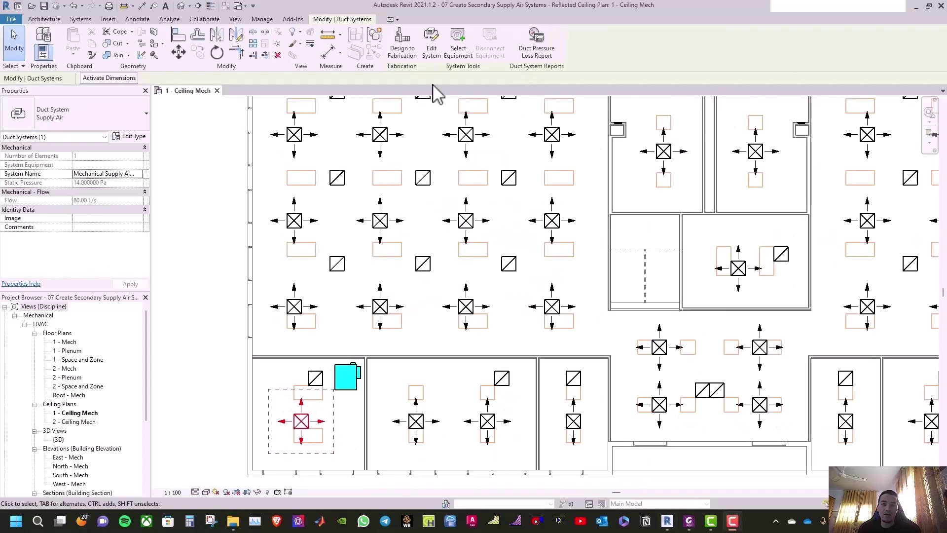
key("Escape")
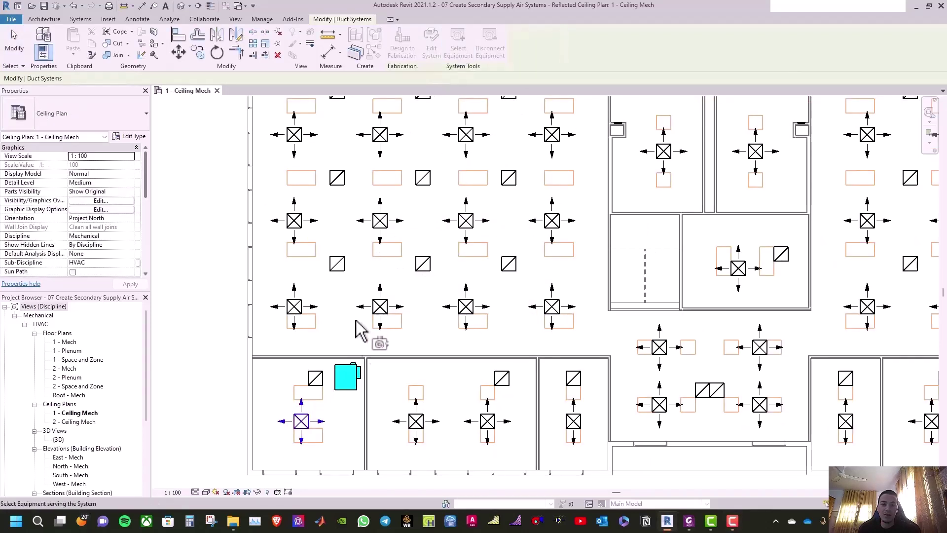
left_click(348, 380)
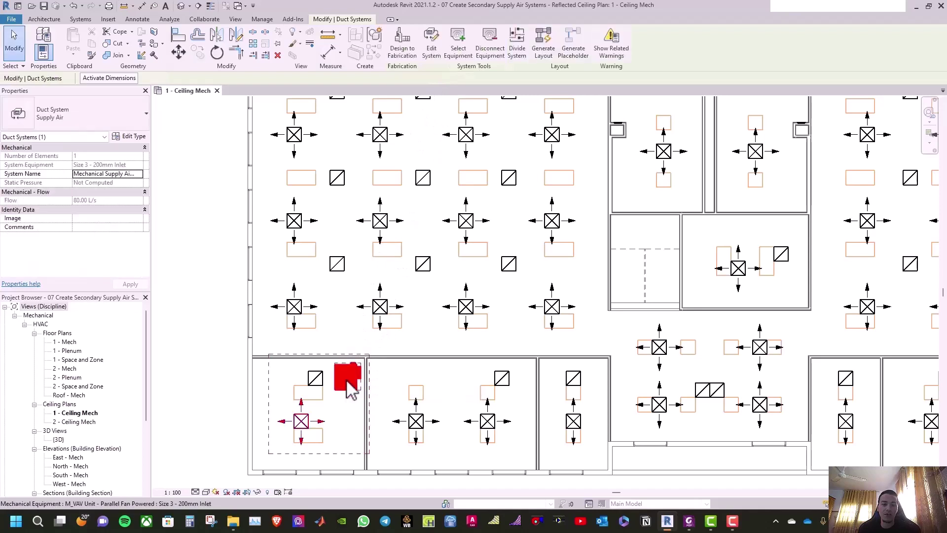
Start generating a Network duct layout for the system and open its conversion settings.
left_click(550, 54)
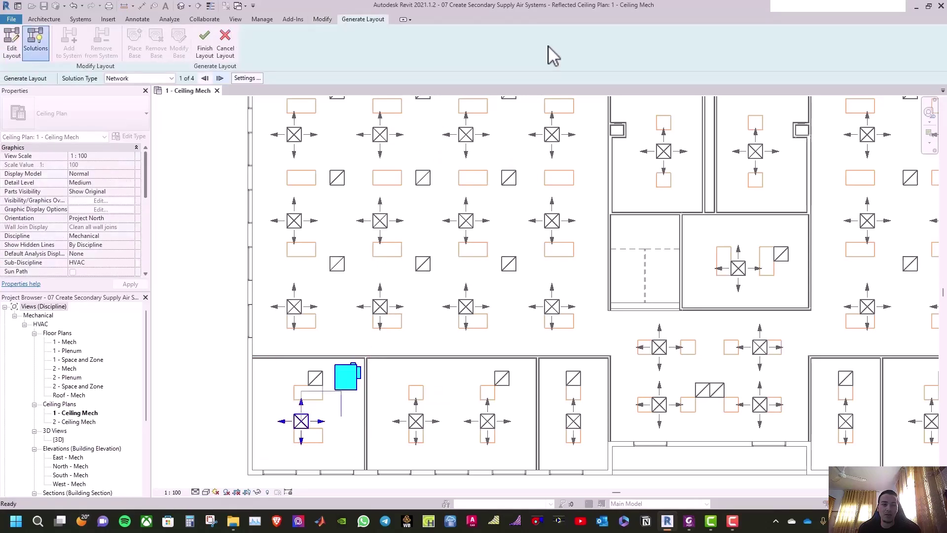
left_click(118, 79)
left_click(119, 88)
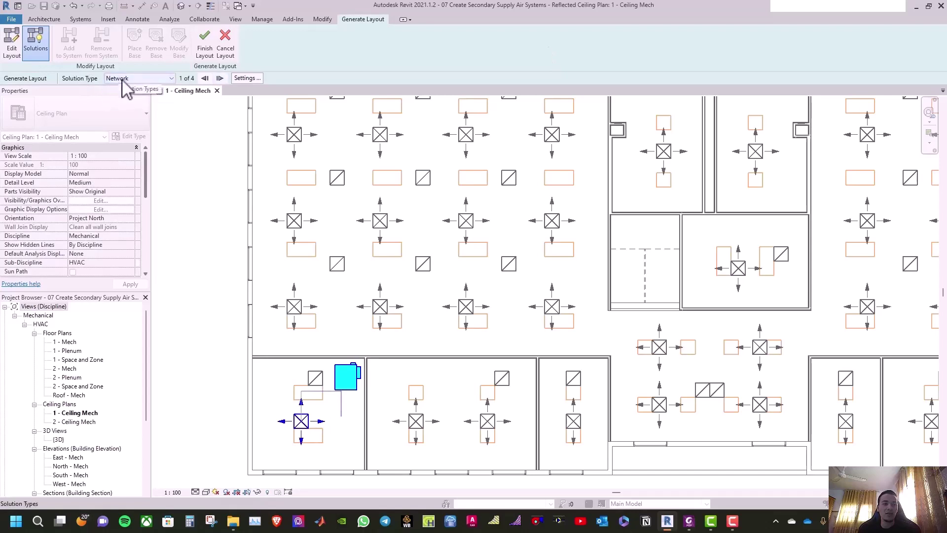
left_click(246, 79)
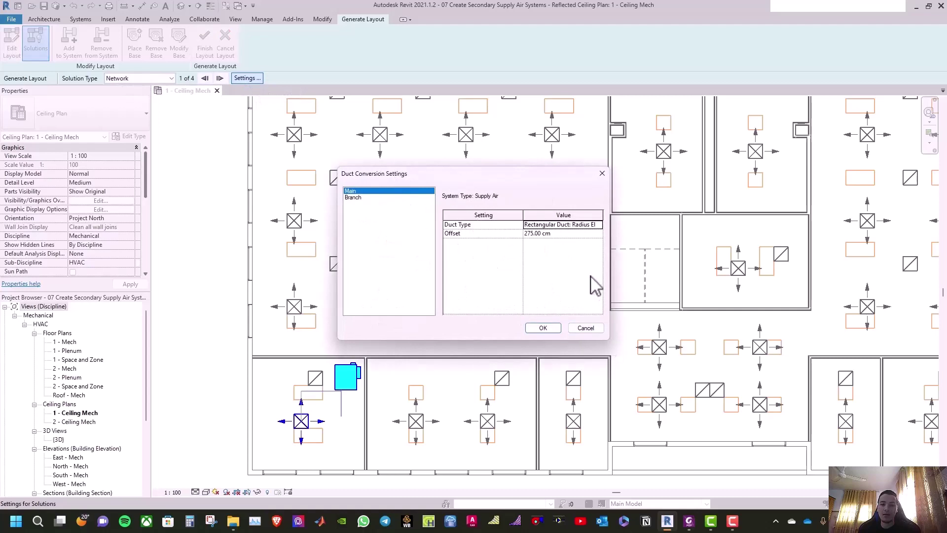
Set main and branch duct types to Rectangular Radius Elbows / Tees.
left_click(599, 225)
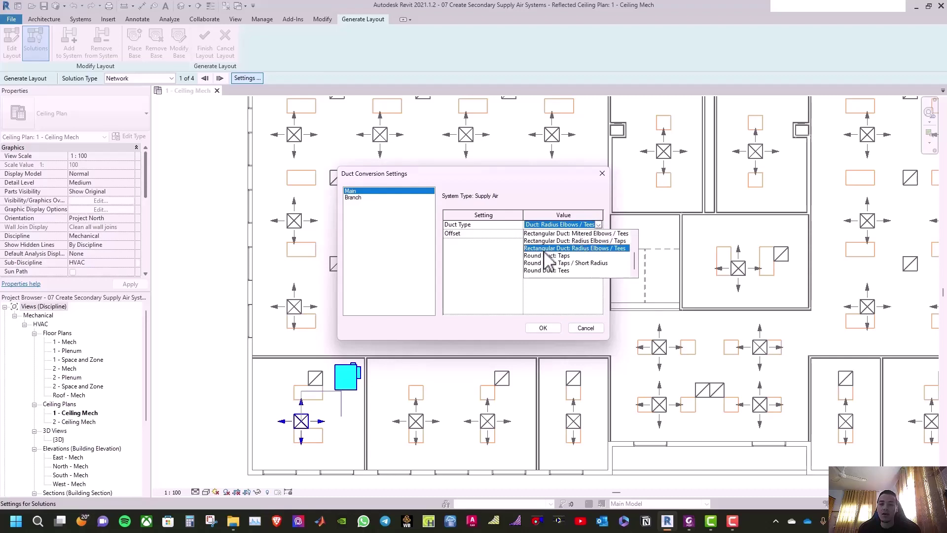
left_click(615, 249)
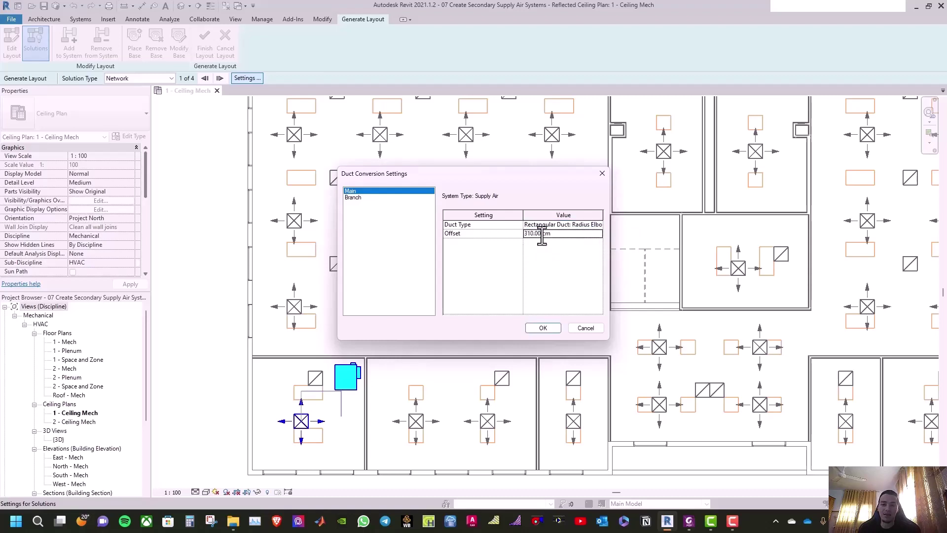
left_click(360, 198)
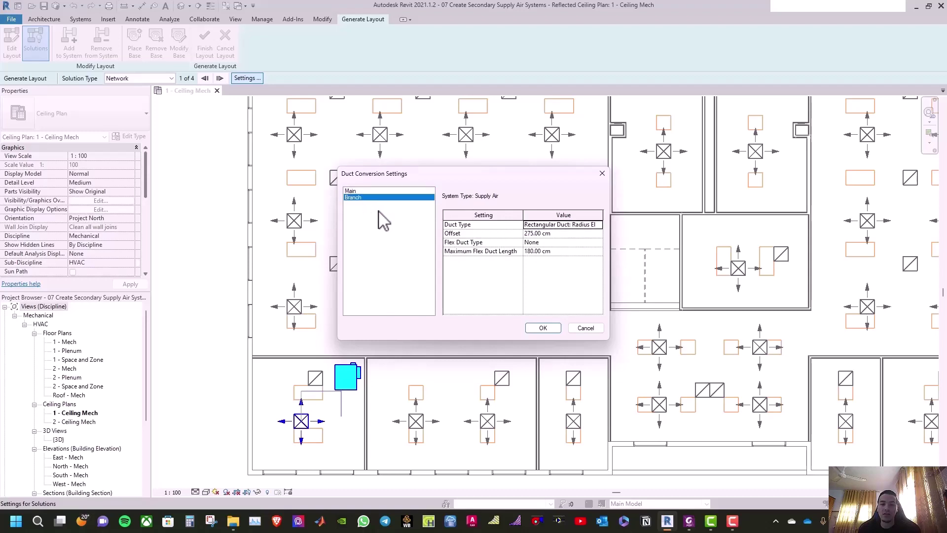
left_click(598, 225)
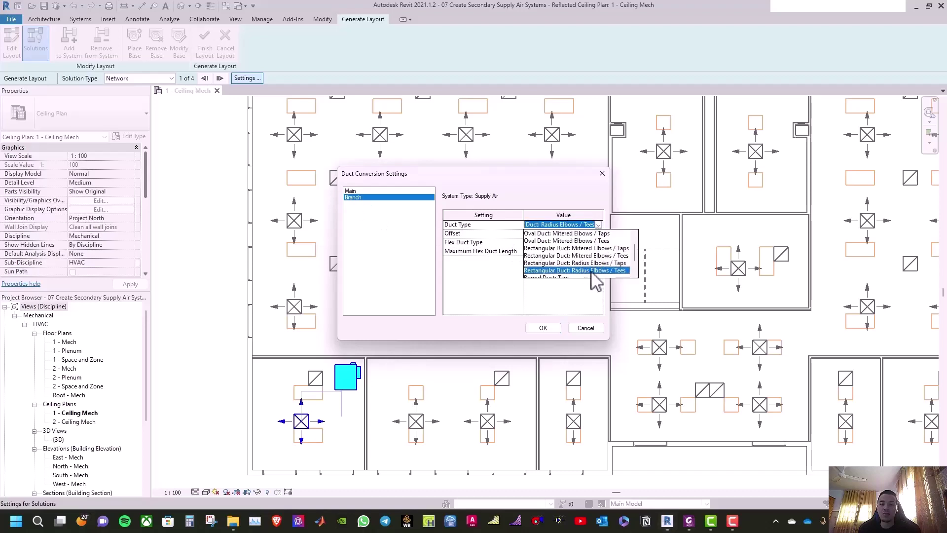
left_click(613, 271)
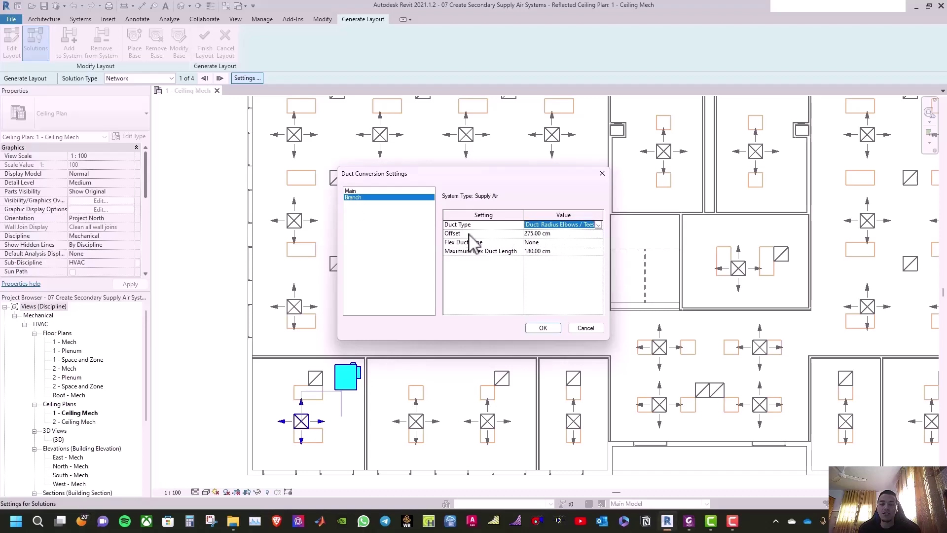
Give branch ducts a 310 cm offset and Round flex duct.
left_click(532, 236)
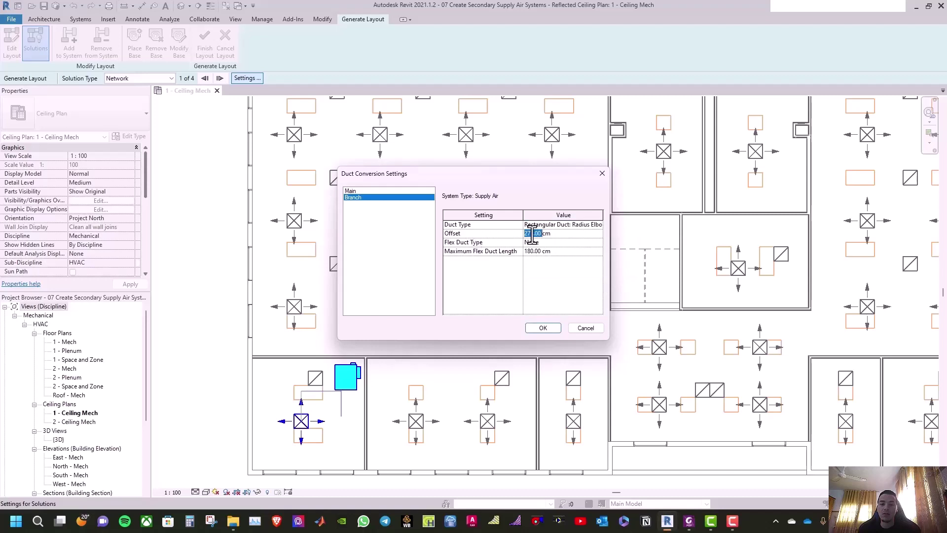
type("310")
key("Return")
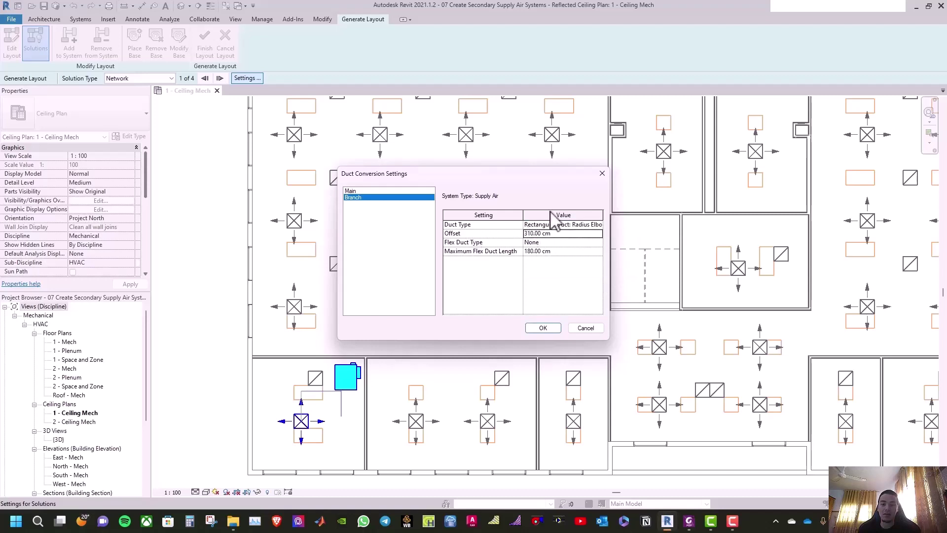
left_click(543, 242)
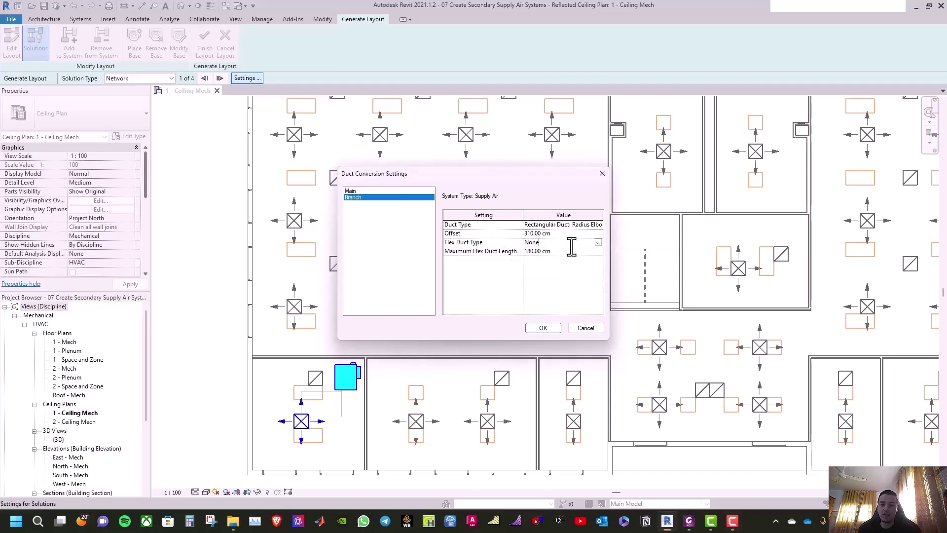
left_click(598, 242)
left_click(582, 259)
left_click(598, 242)
left_click(587, 259)
Accept the duct conversion settings and finish the layout using solution 3 of 4.
left_click(542, 328)
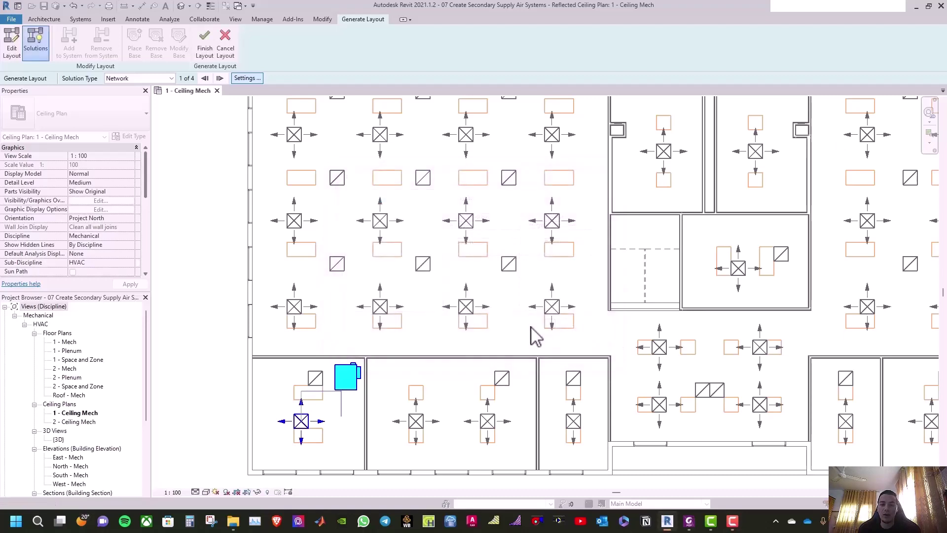
left_click(219, 78)
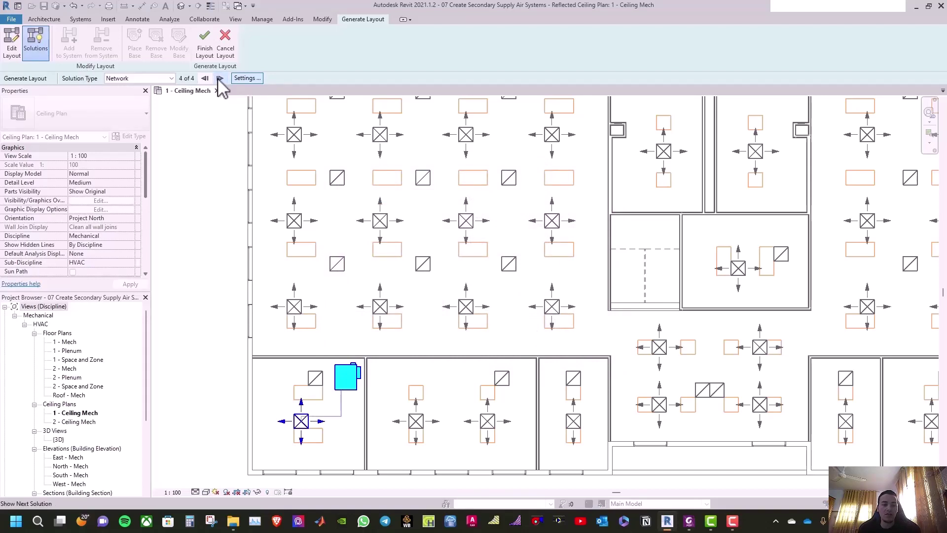
left_click(205, 78)
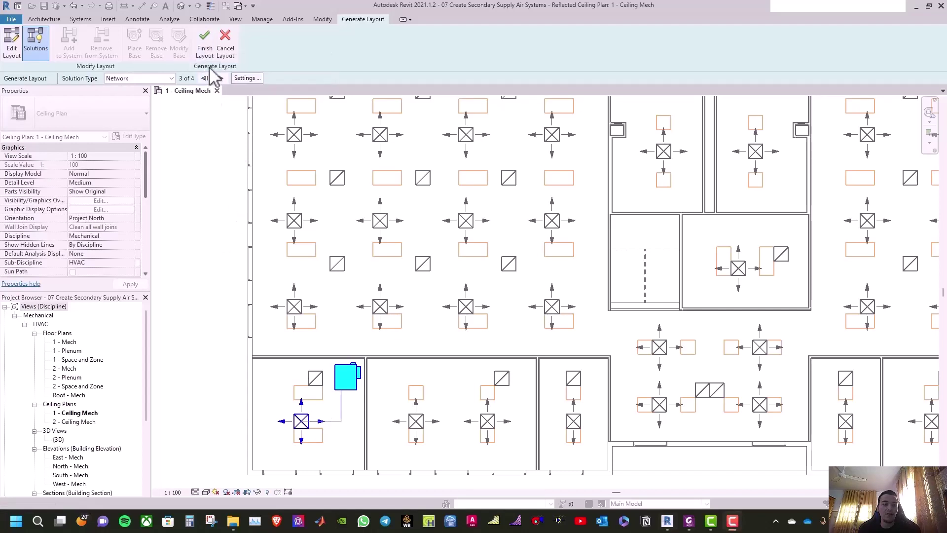
left_click(207, 54)
Select the 300 mm round flex duct beside the supply diffuser.
scroll(264, 452, "up", 3)
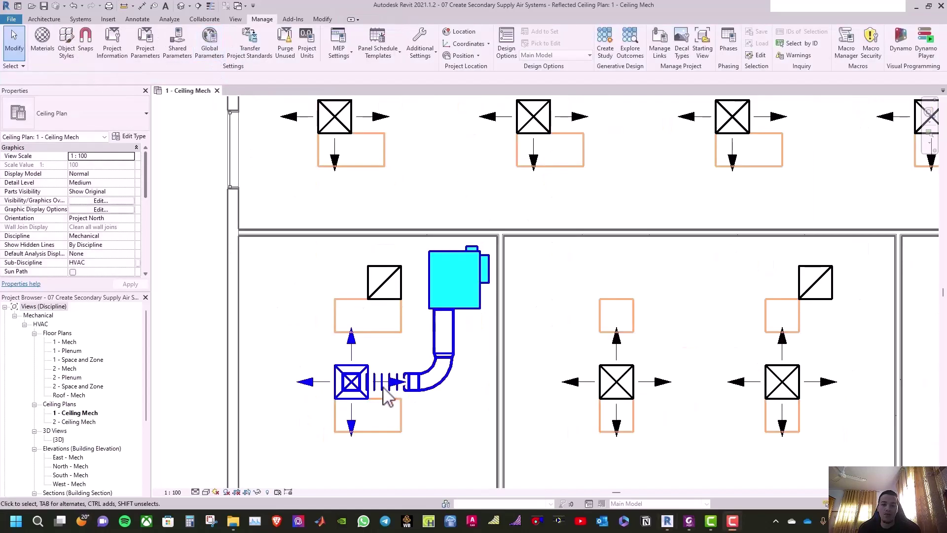
left_click(390, 400)
left_click(423, 409)
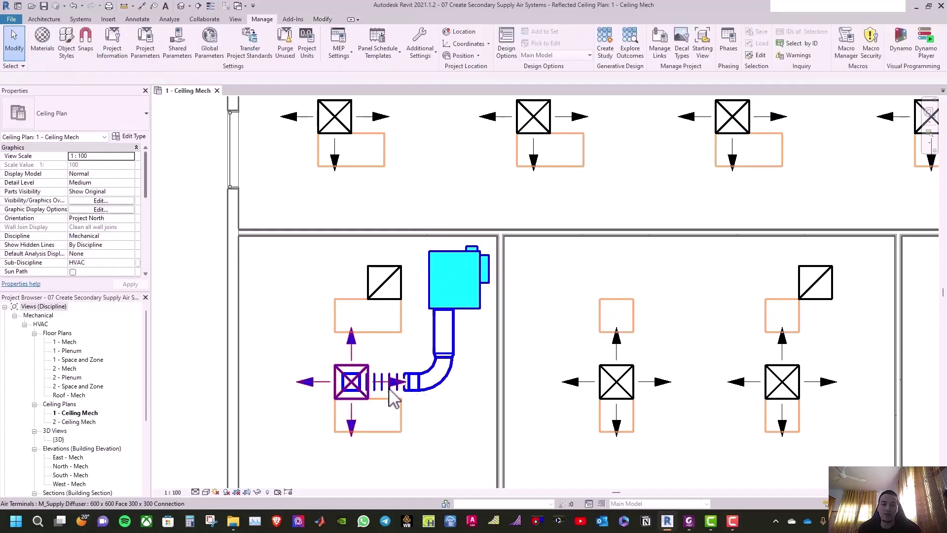
left_click(393, 392)
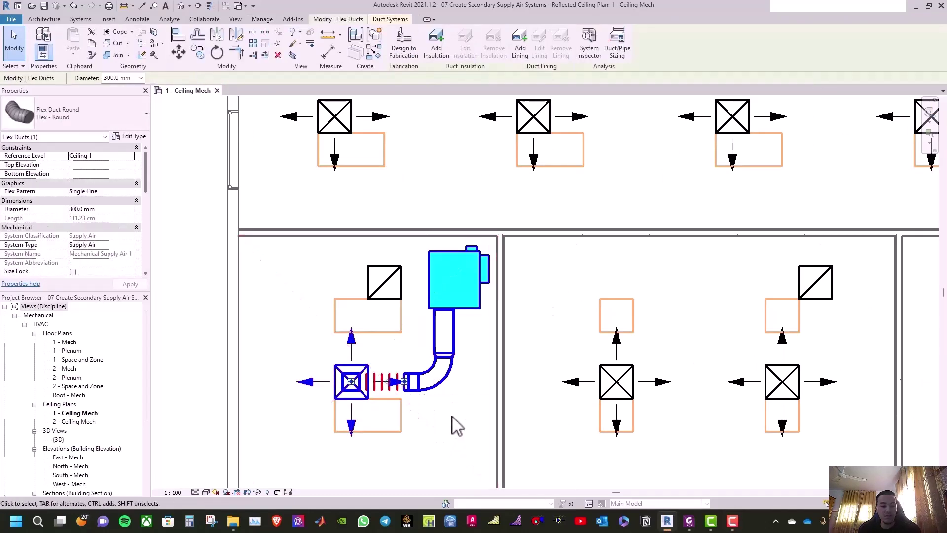
In Visibility/Graphic Overrides (VV), toggle the Flex Ducts Pattern subcategory and apply.
key("v")
key("v")
scroll(351, 259, "down", 2)
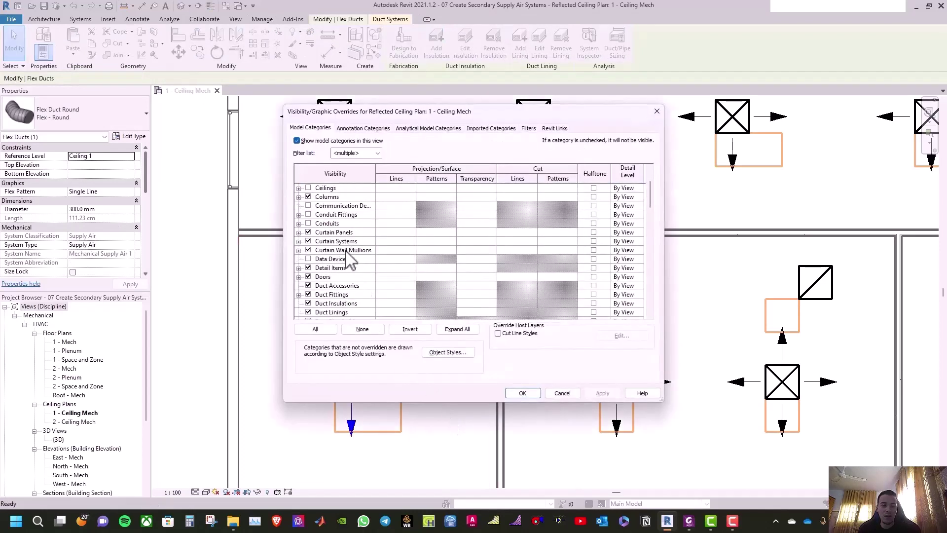
scroll(351, 259, "down", 4)
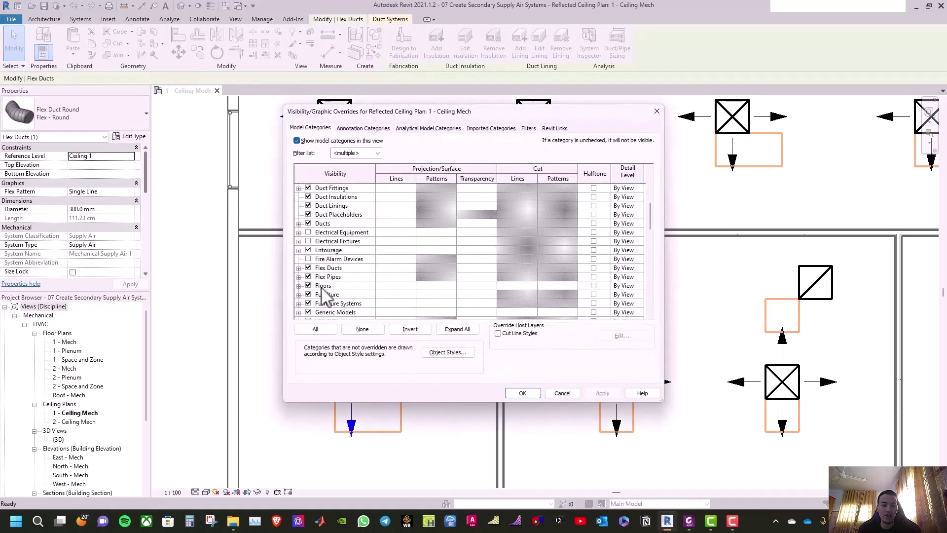
left_click(299, 268)
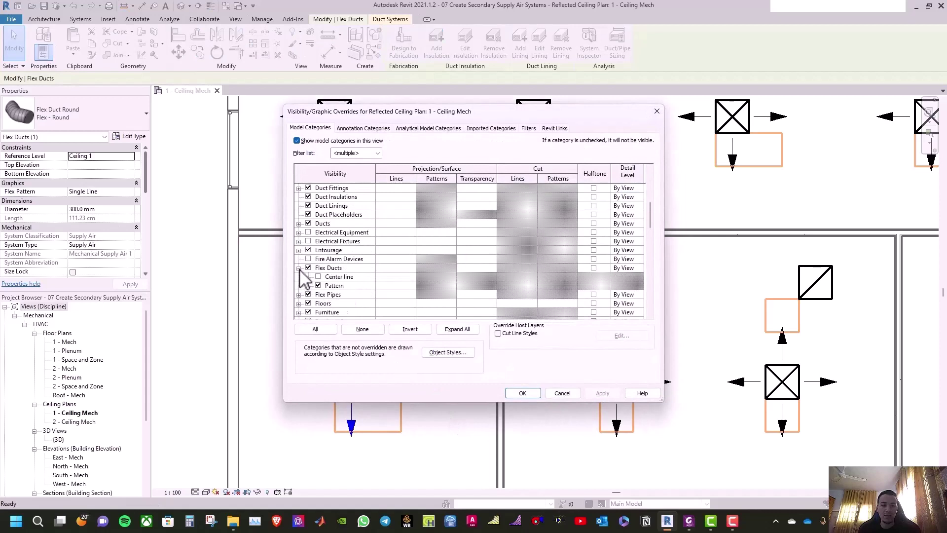
left_click(318, 286)
left_click(522, 393)
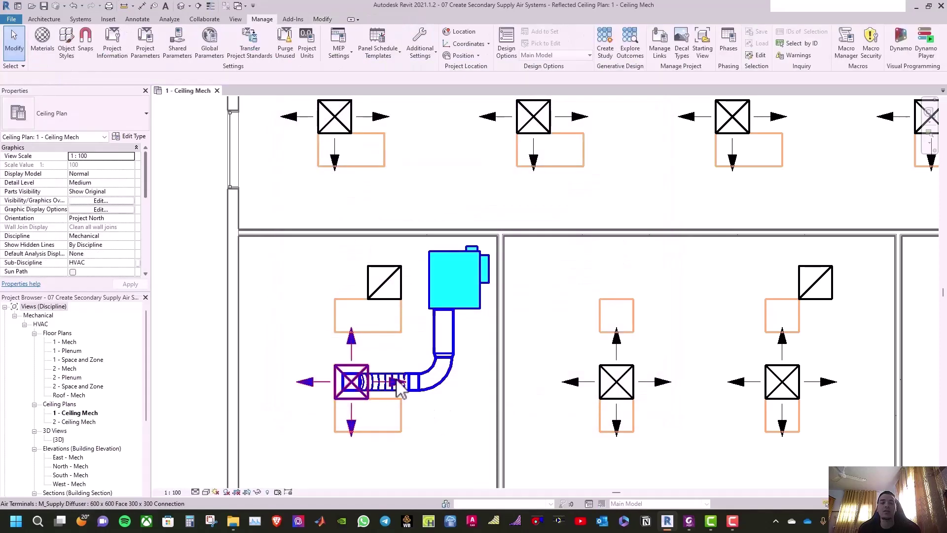
Place a rotated M_VAV Unit Size 3 in the middle lower room.
scroll(487, 388, "down", 2)
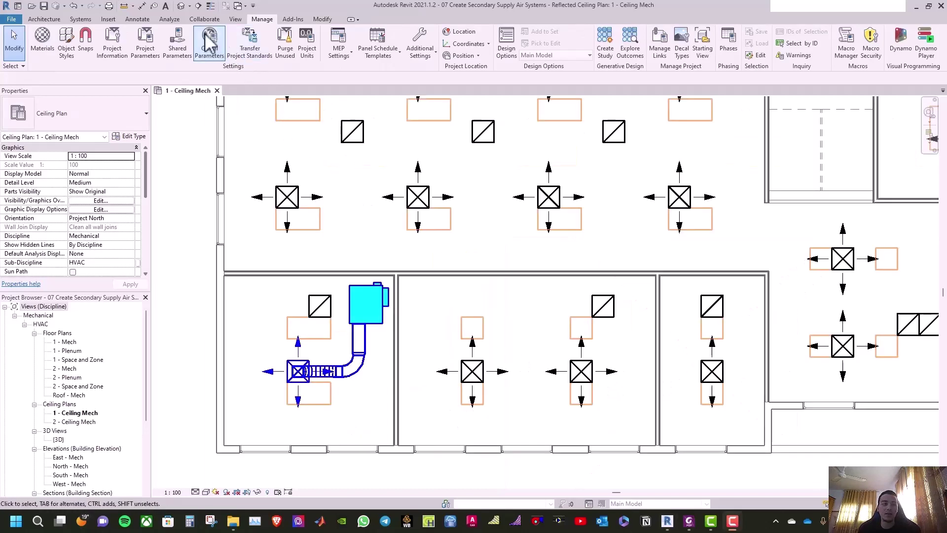
left_click(80, 19)
left_click(354, 49)
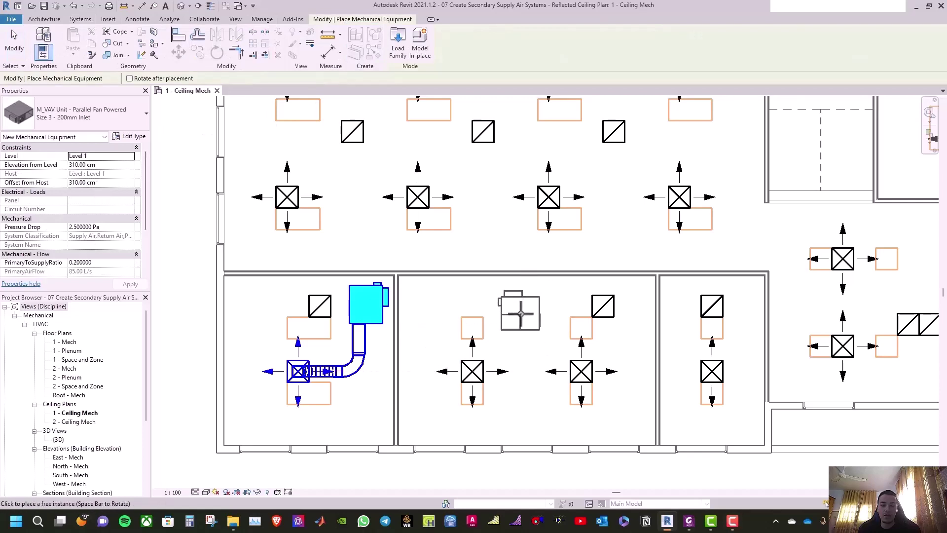
key("space")
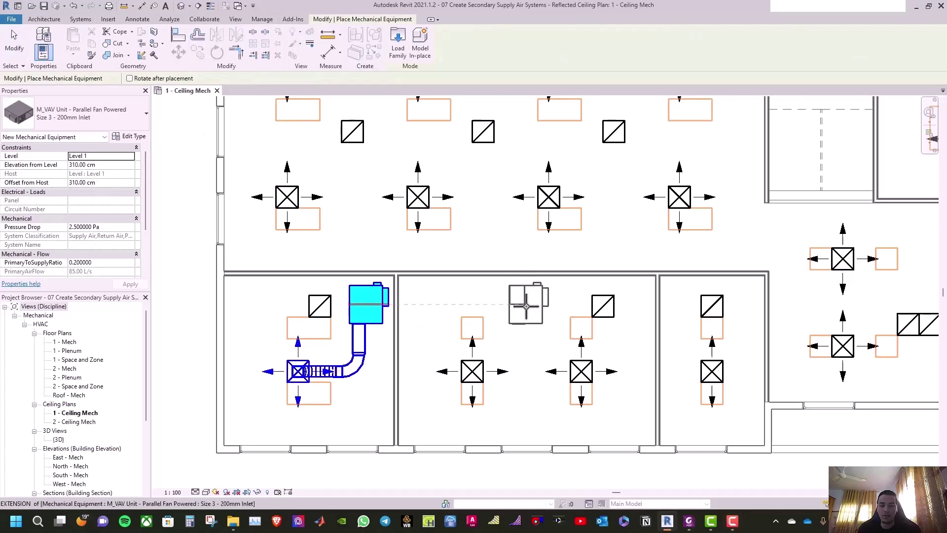
left_click(526, 306)
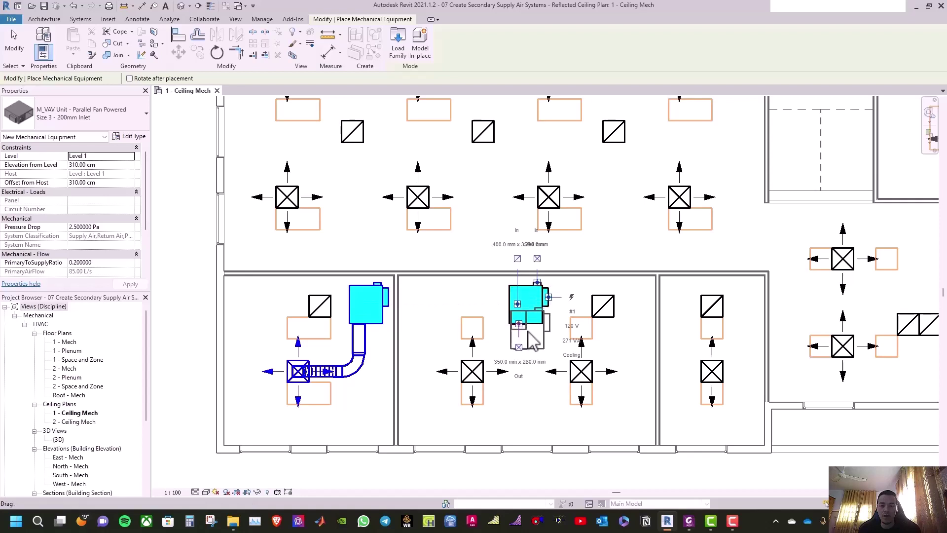
key("Escape")
key("Escape")
Create Mechanical Supply Air 2 from both diffusers, assign its VAV unit, and generate a layout.
left_click(472, 371)
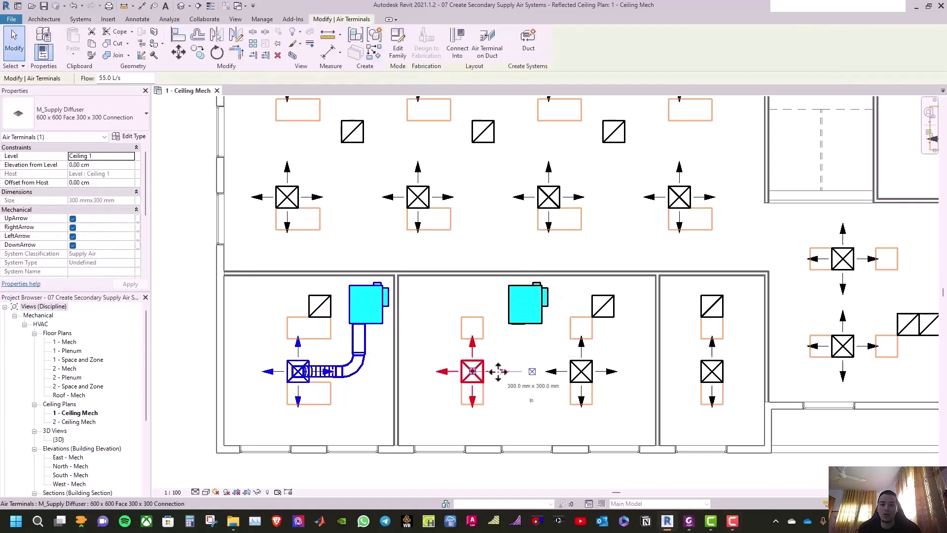
left_click(588, 383, "ctrl")
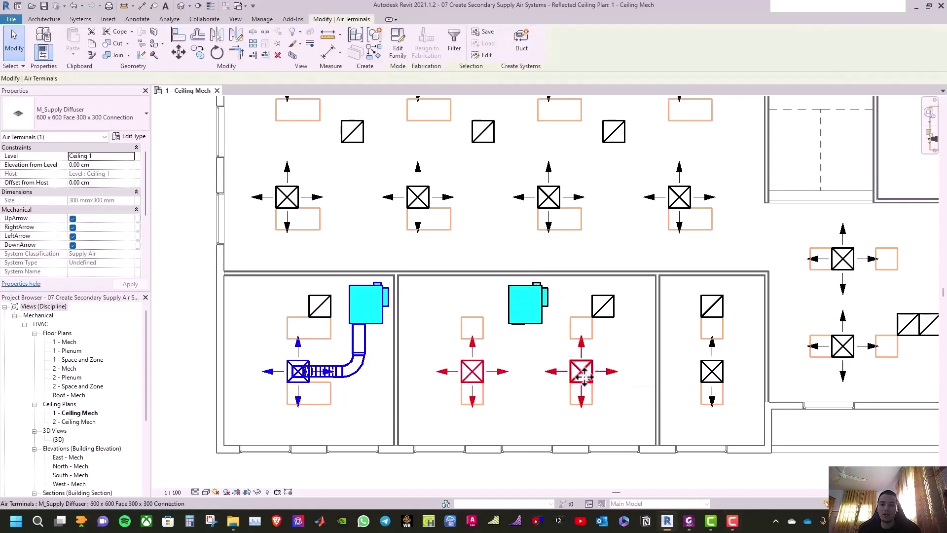
left_click(520, 44)
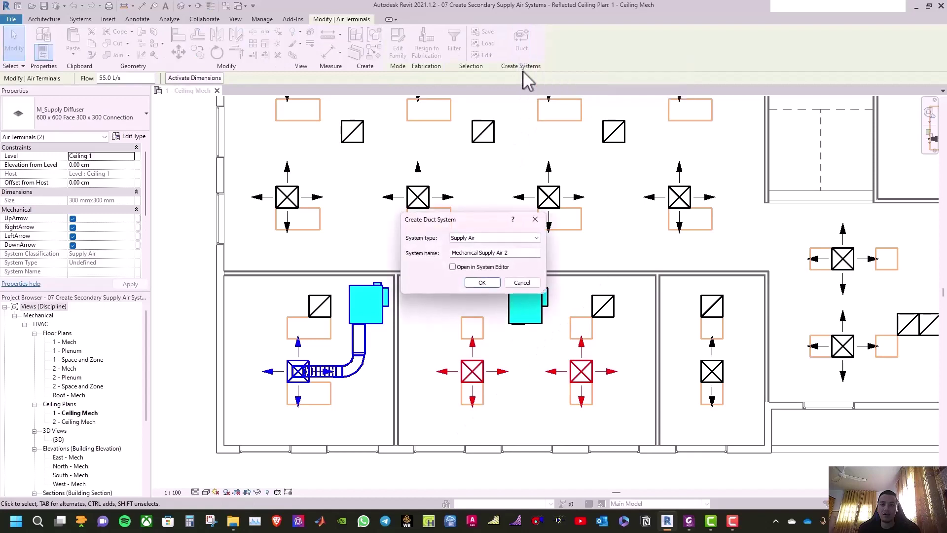
left_click(474, 285)
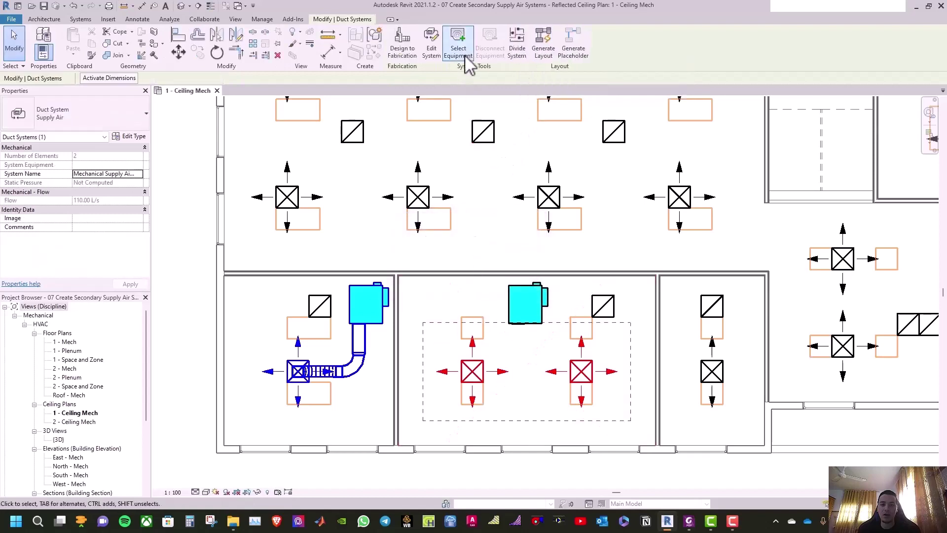
left_click(522, 297)
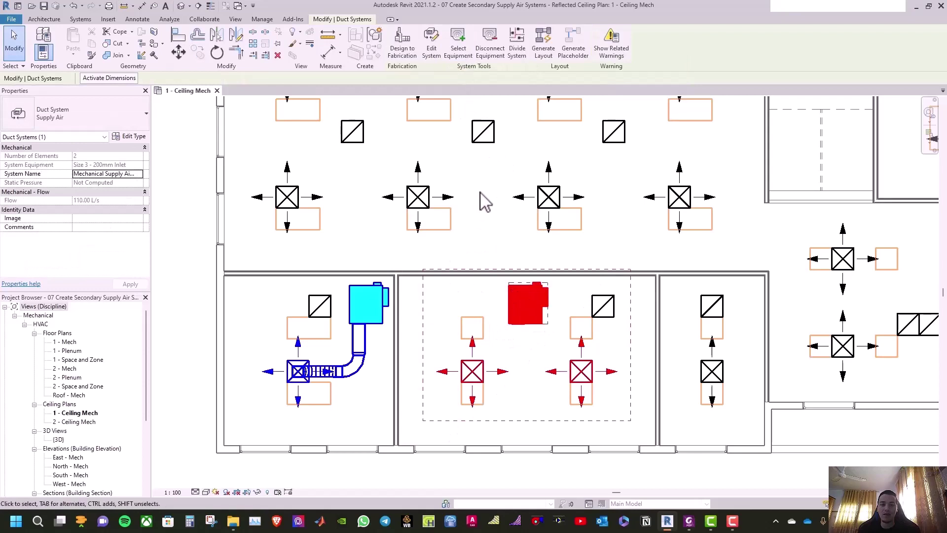
left_click(543, 48)
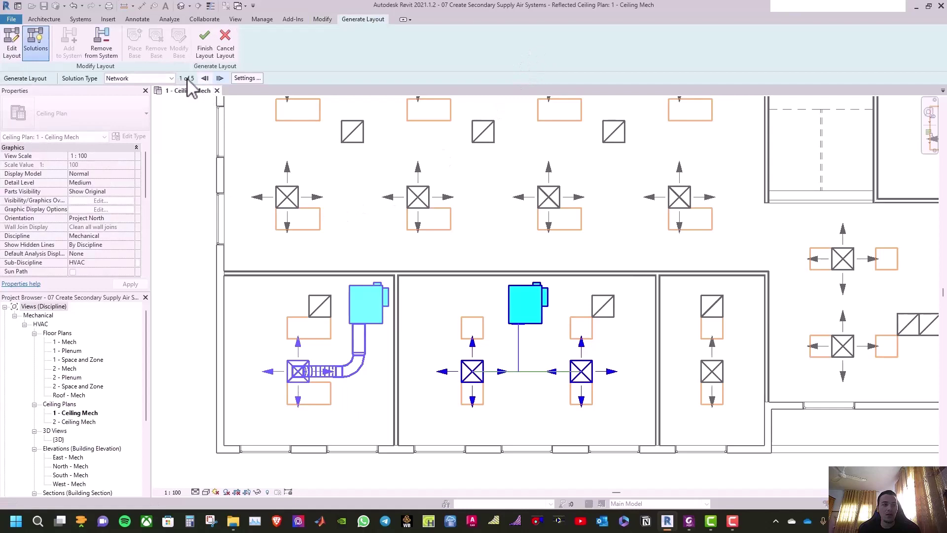
Preview the layout solutions, return to 1 of 5, and finish the tee duct run.
left_click(221, 79)
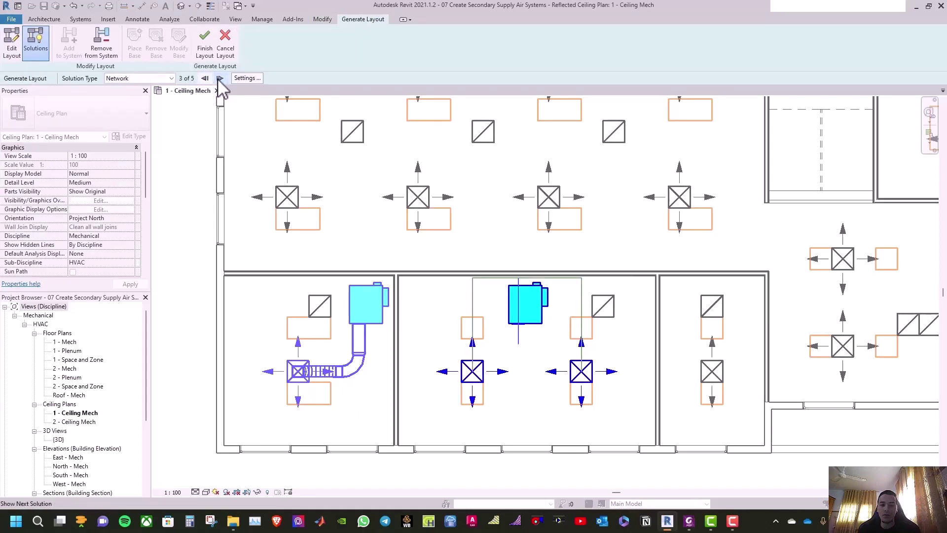
left_click(220, 79)
left_click(220, 79)
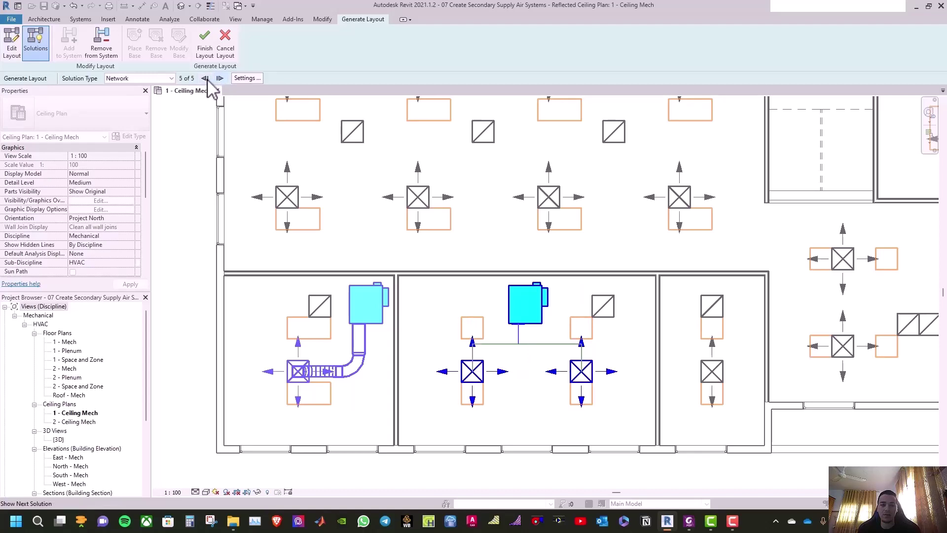
left_click(221, 79)
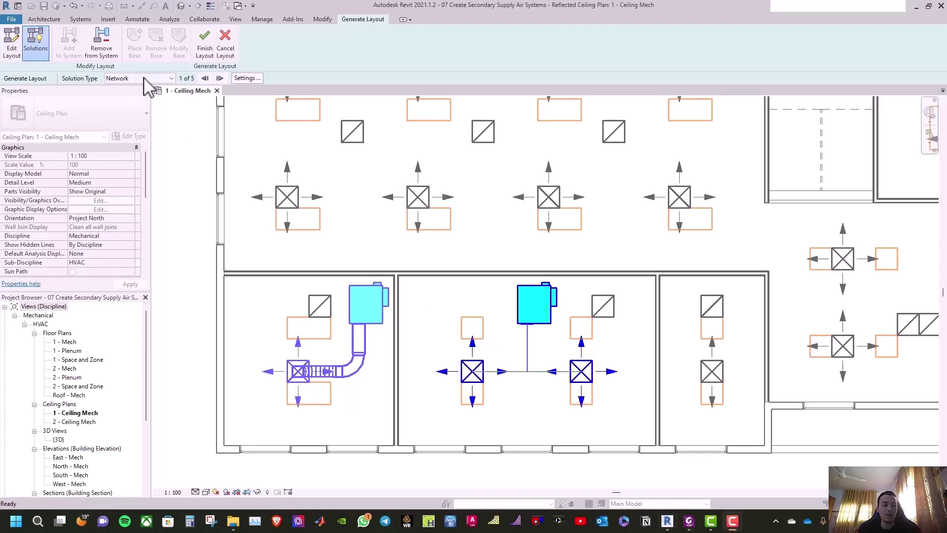
left_click(204, 37)
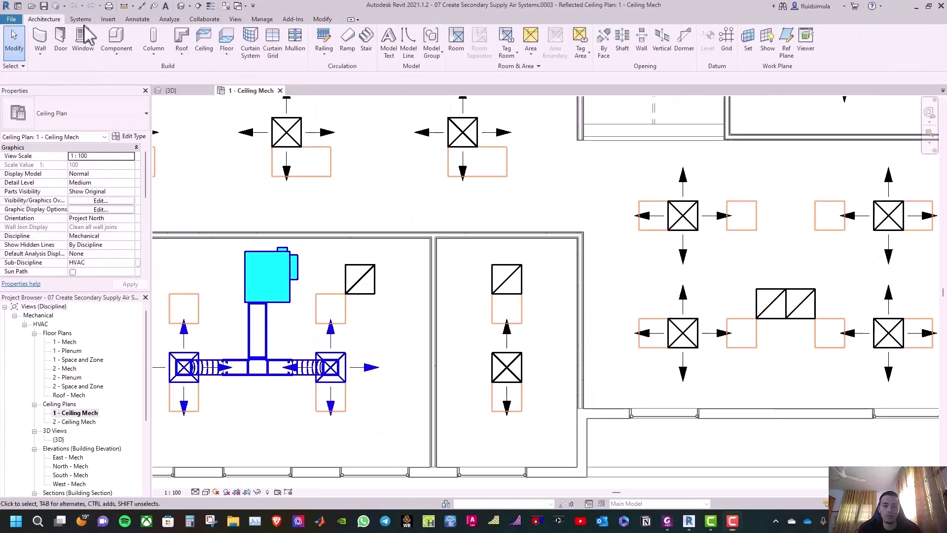
Place a third Size 3 VAV unit, rotated 180°, in Guest Room 103.
left_click(81, 19)
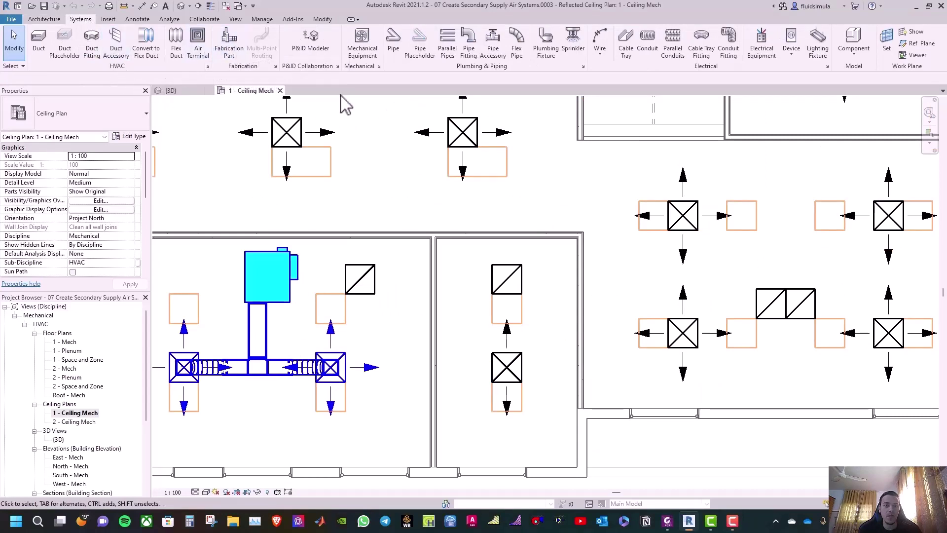
left_click(376, 60)
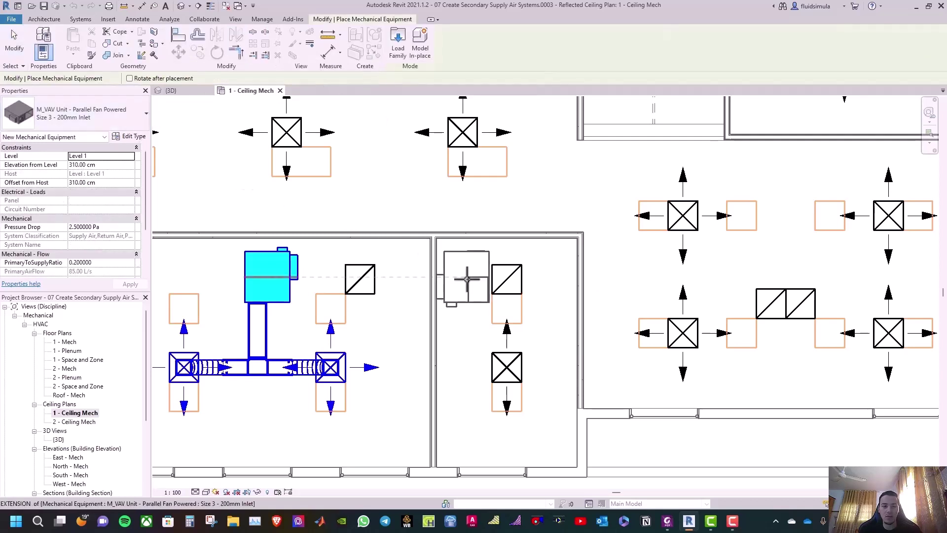
key("space")
key("space")
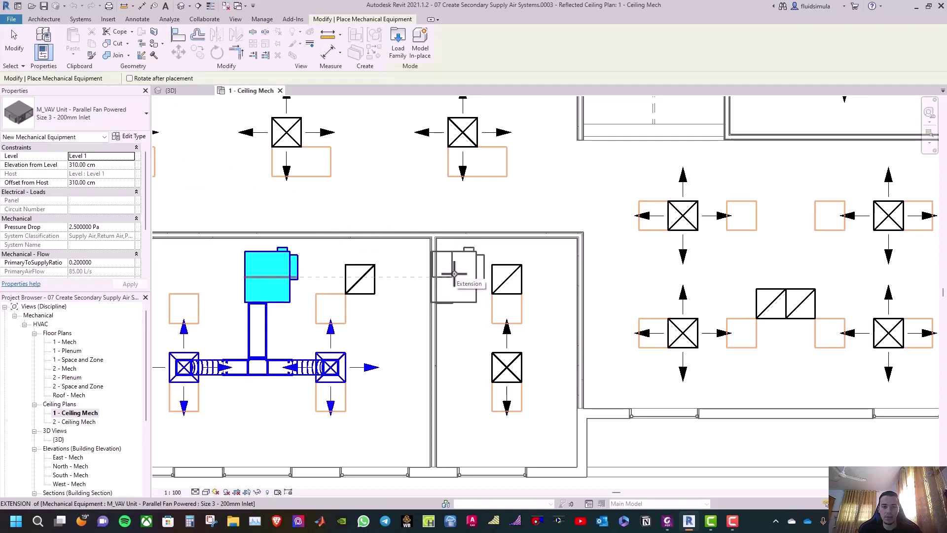
left_click(455, 274)
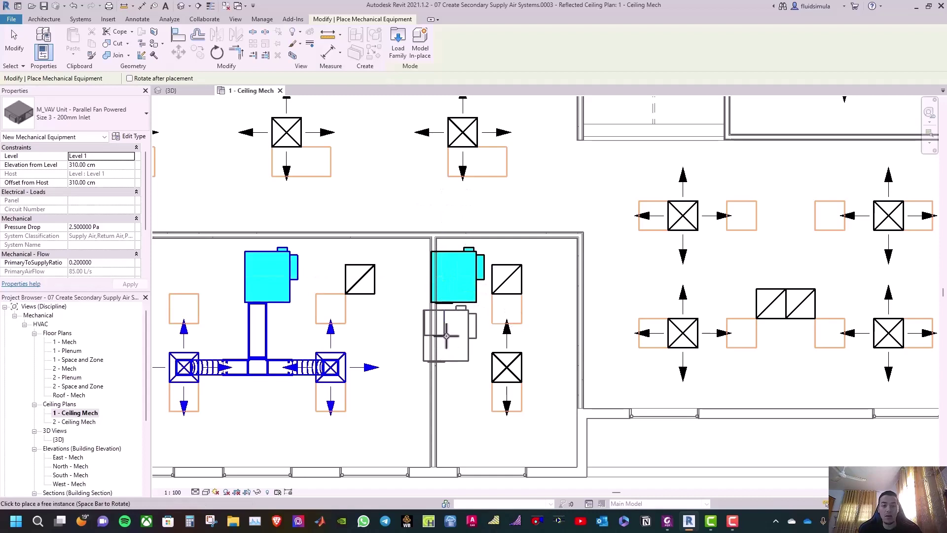
key("Escape")
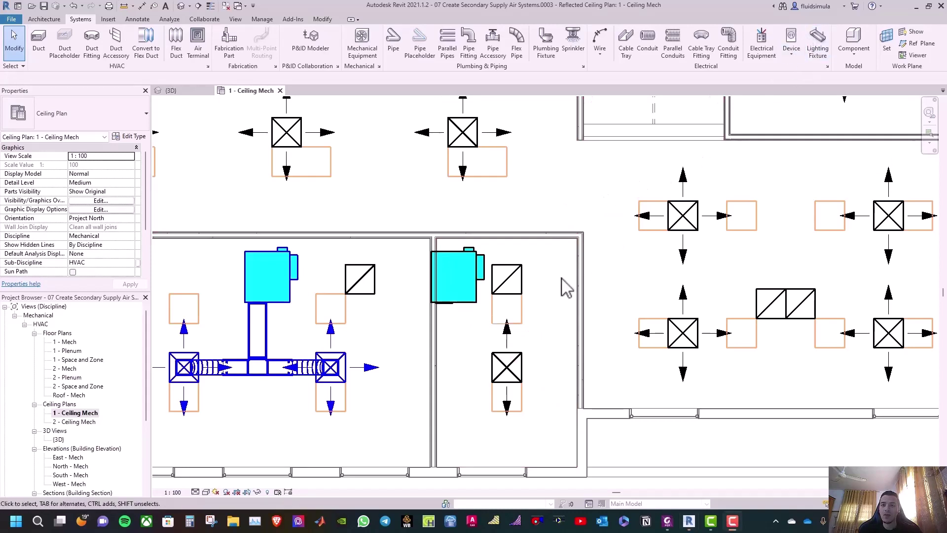
Create Mechanical Supply Air 3 from the narrow room's diffuser with its VAV unit as equipment.
left_click(504, 372)
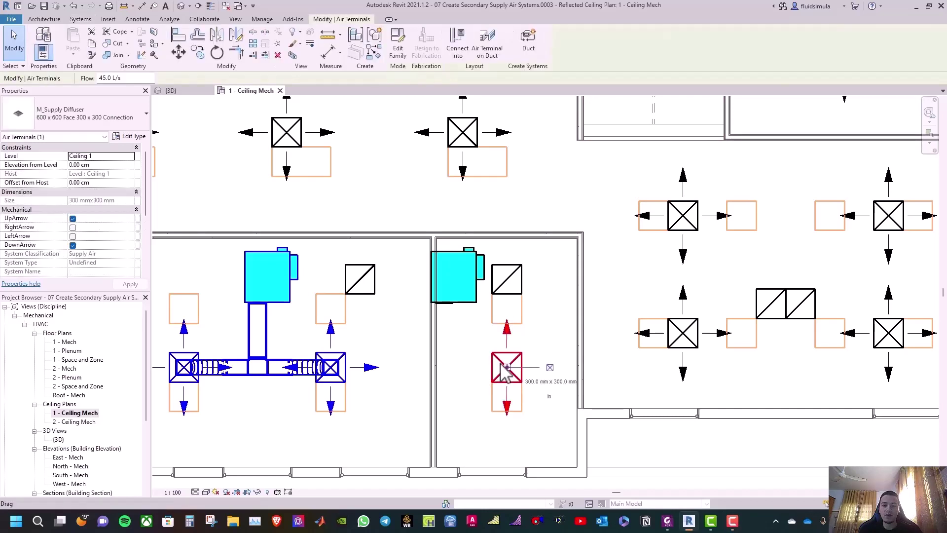
left_click(529, 42)
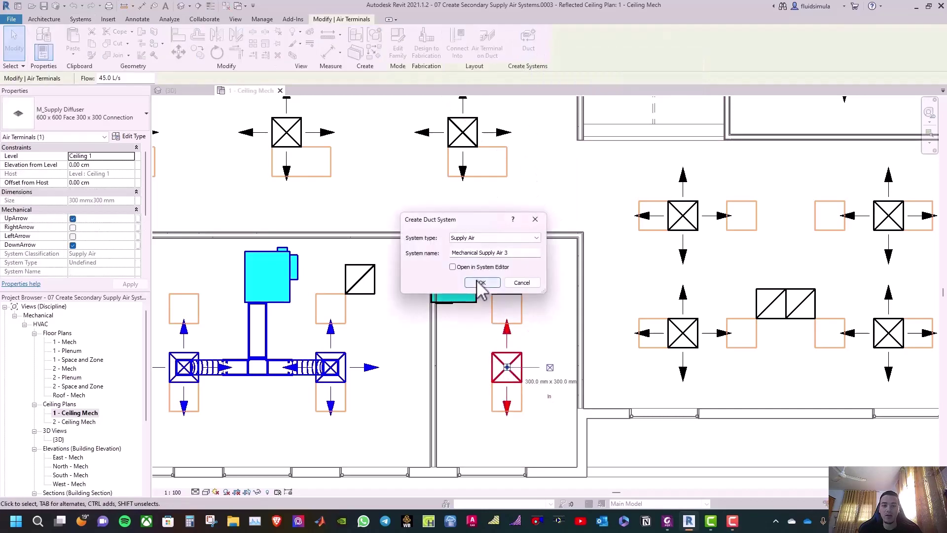
left_click(481, 283)
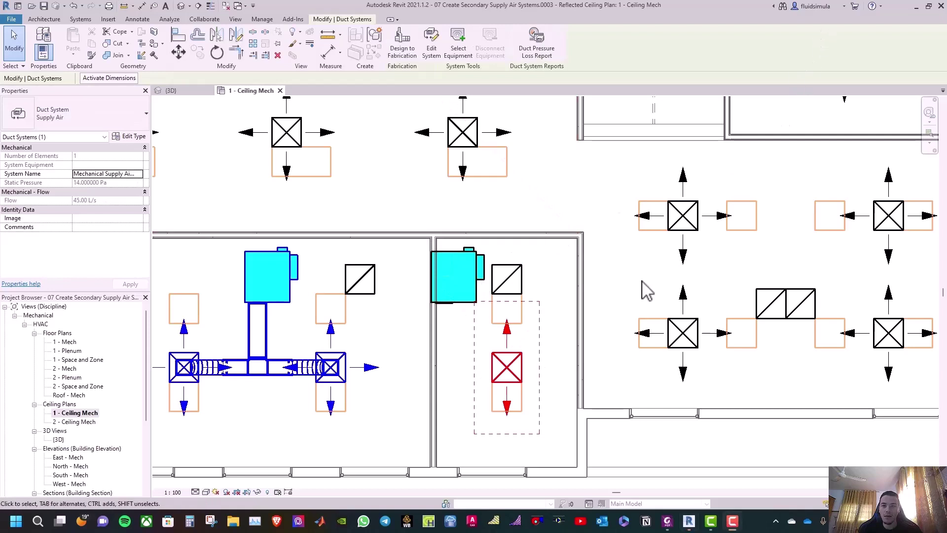
left_click(458, 44)
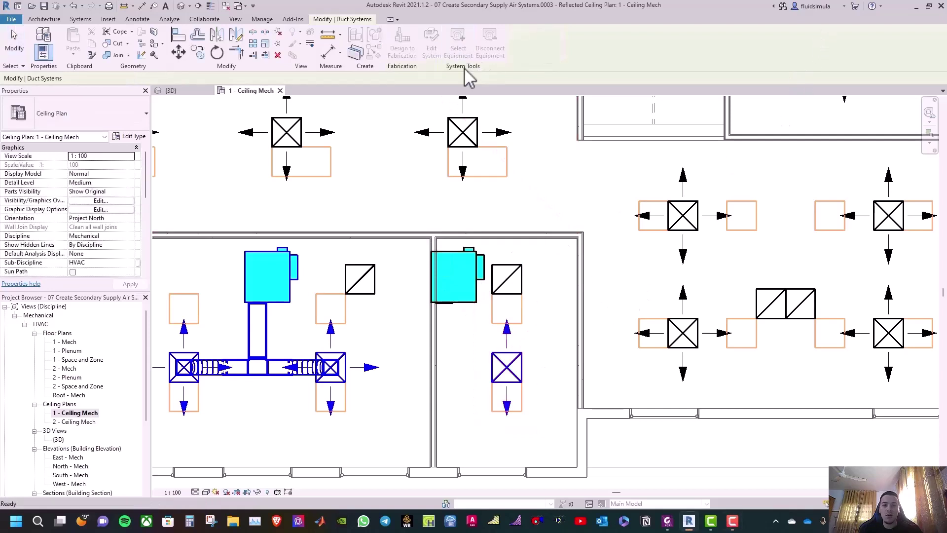
left_click(456, 296)
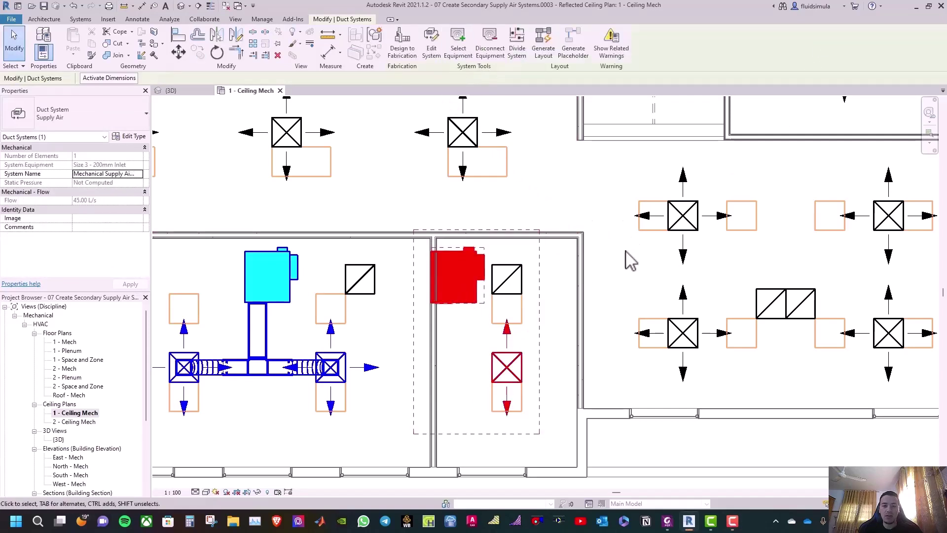
left_click(457, 303)
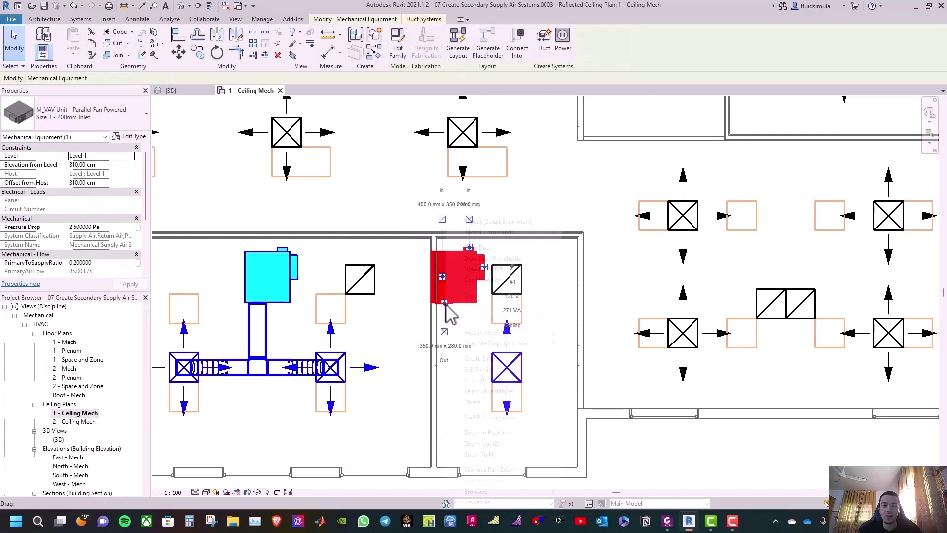
Draw a 350 mm round flex duct from the VAV unit to the diffuser's centre.
right_click(446, 303)
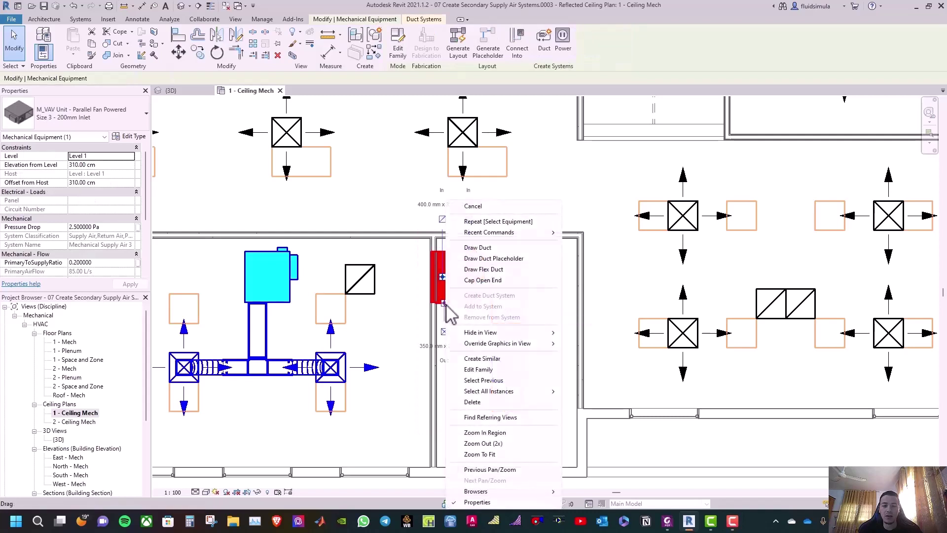
left_click(471, 272)
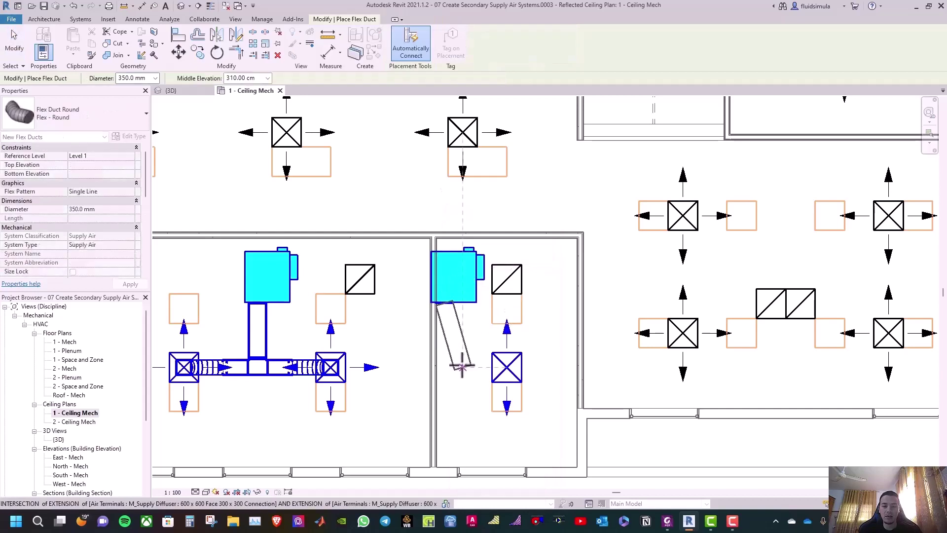
left_click(490, 369)
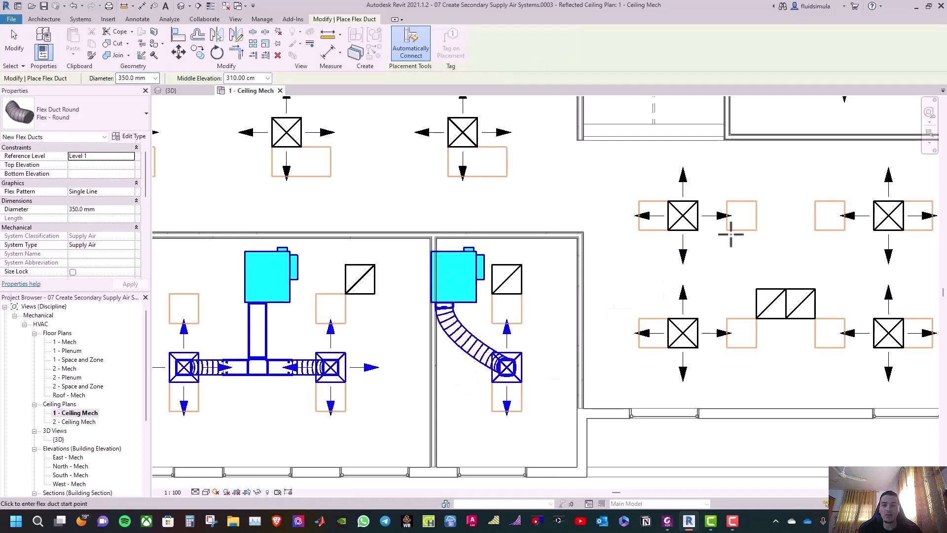
key("Escape")
key("Escape")
scroll(638, 205, "down", 2)
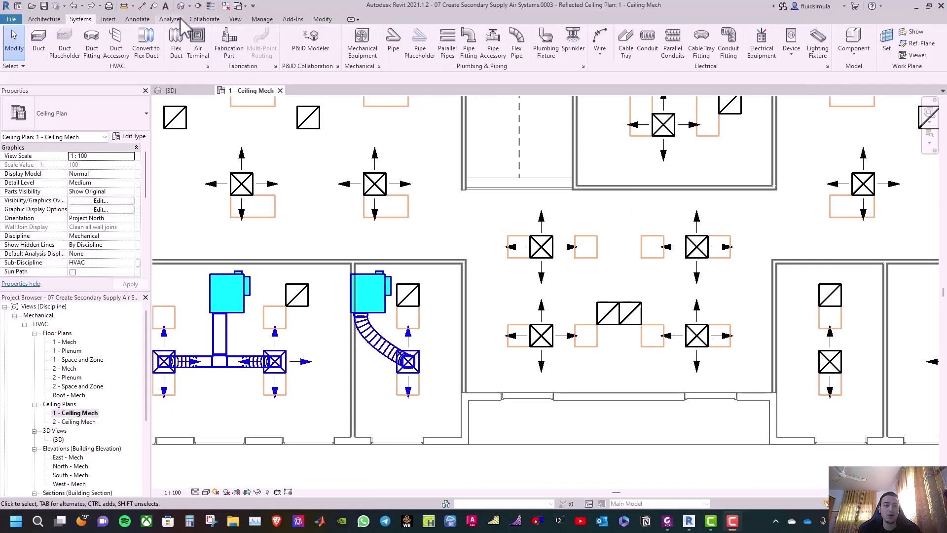
Place a fourth Size 3 M_VAV Unit in the central open area.
left_click(362, 40)
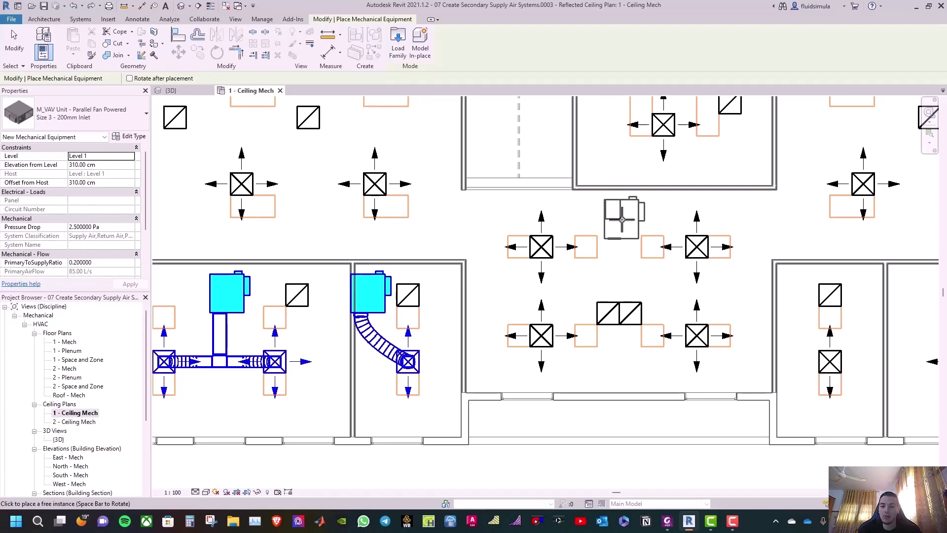
left_click(622, 219)
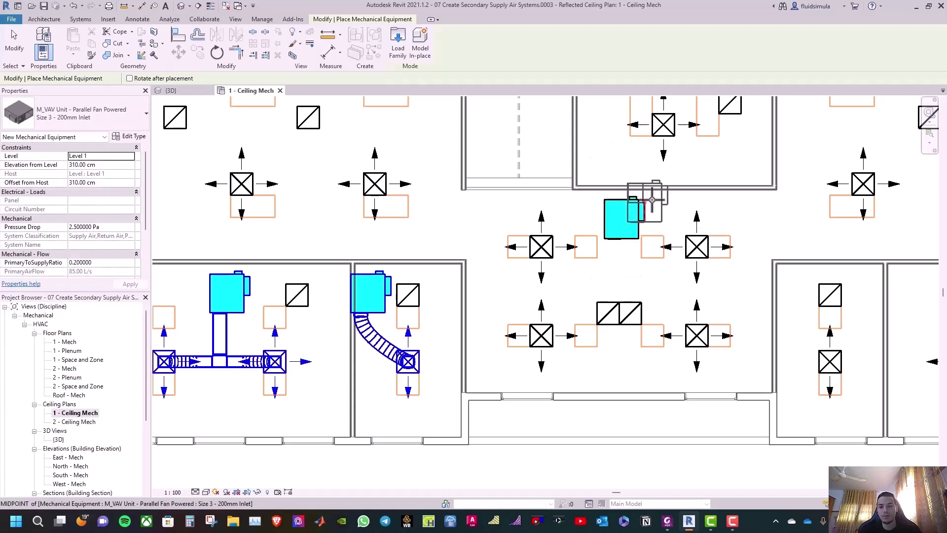
key("Escape")
key("Escape")
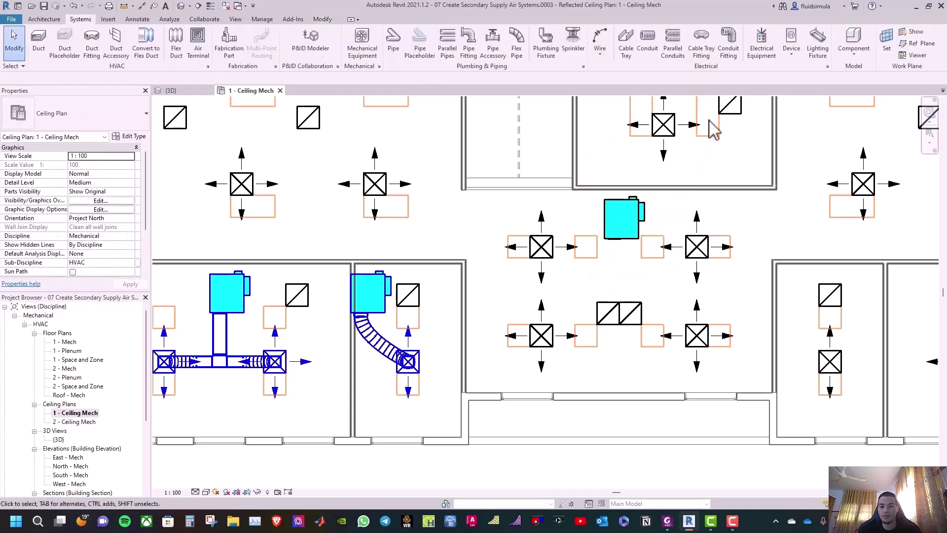
Group the four central diffusers into a Supply Air system totalling 148.00 L/s, then select it.
left_click(546, 252)
left_click(550, 327, "ctrl")
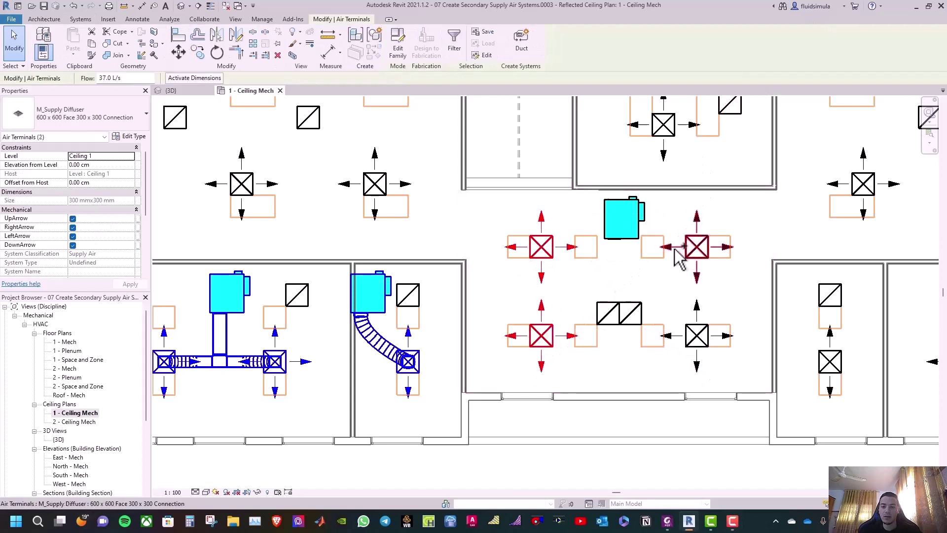
left_click(693, 251, "ctrl")
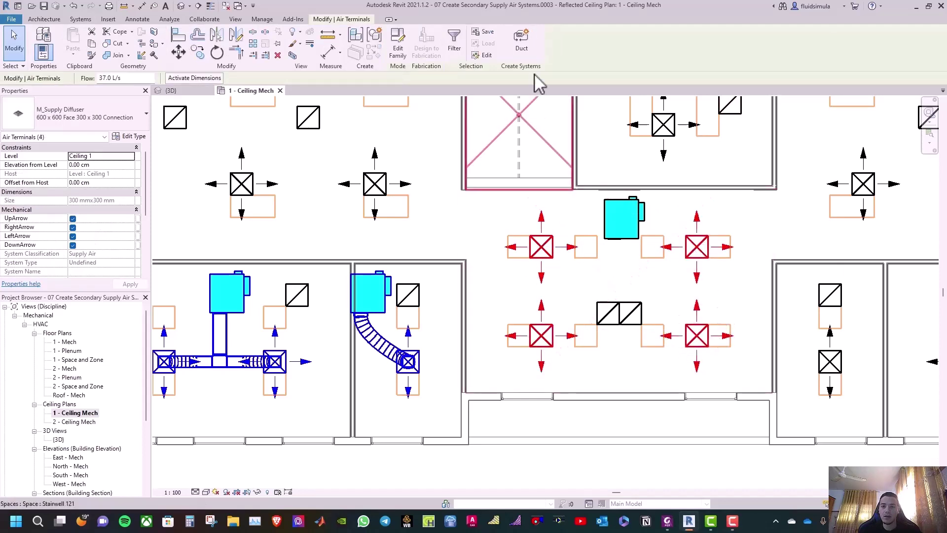
left_click(522, 41)
left_click(481, 283)
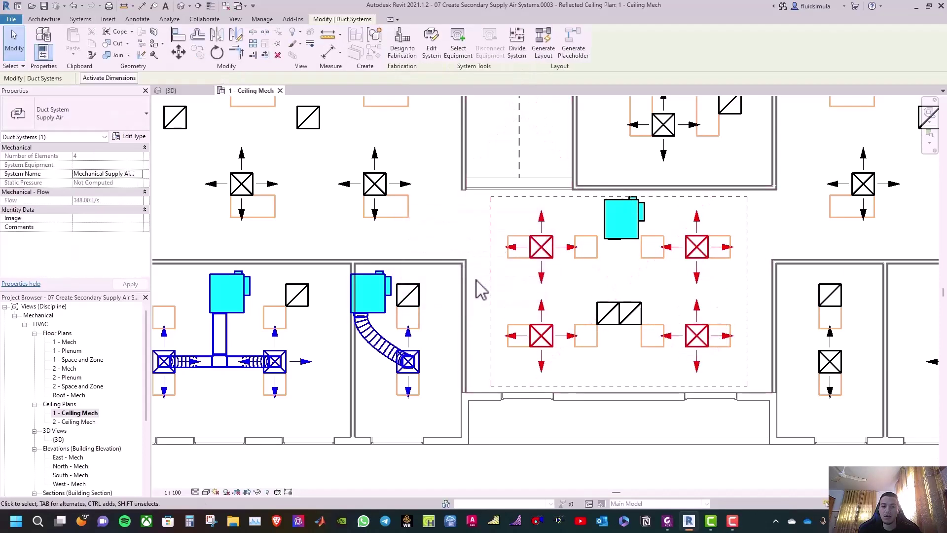
key("Escape")
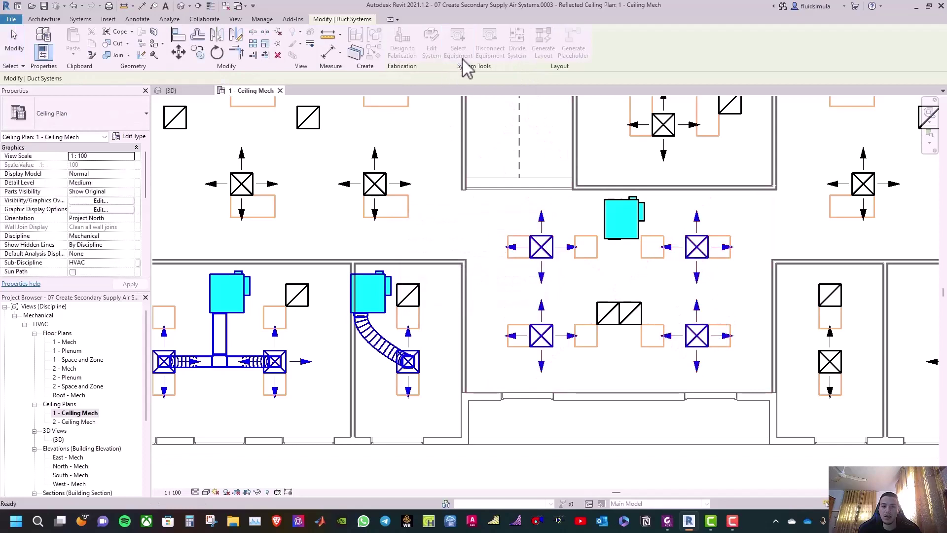
left_click(615, 217)
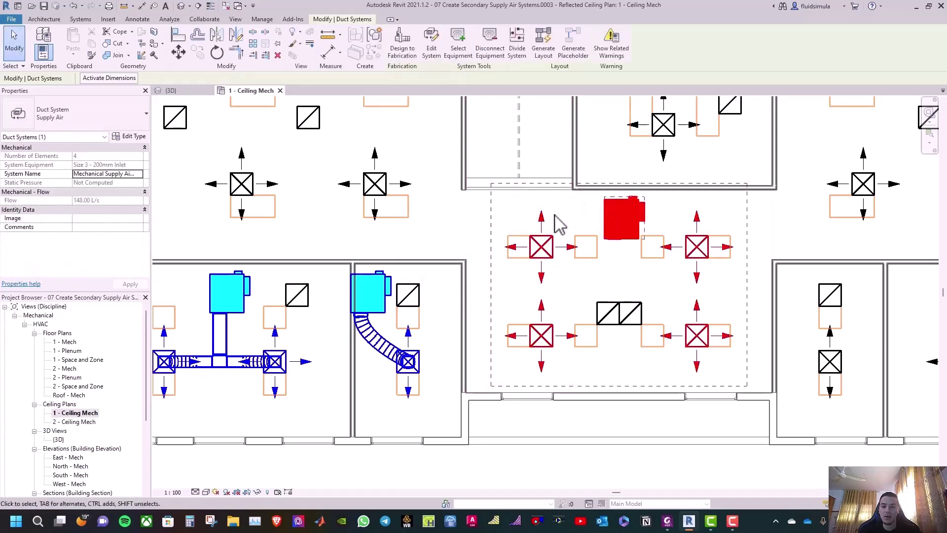
Generate a duct layout with Rectangular Mitered branch ducts and no flex duct.
left_click(545, 54)
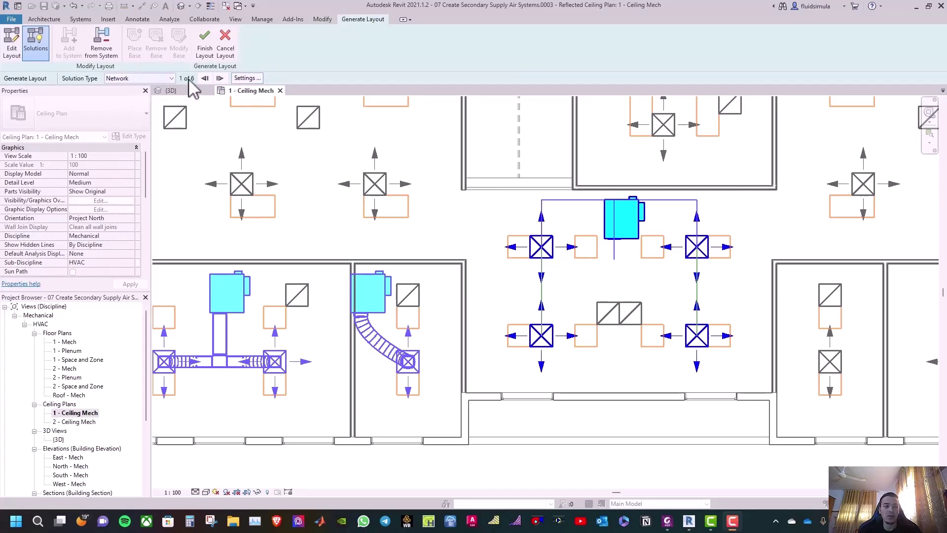
left_click(248, 79)
left_click(555, 225)
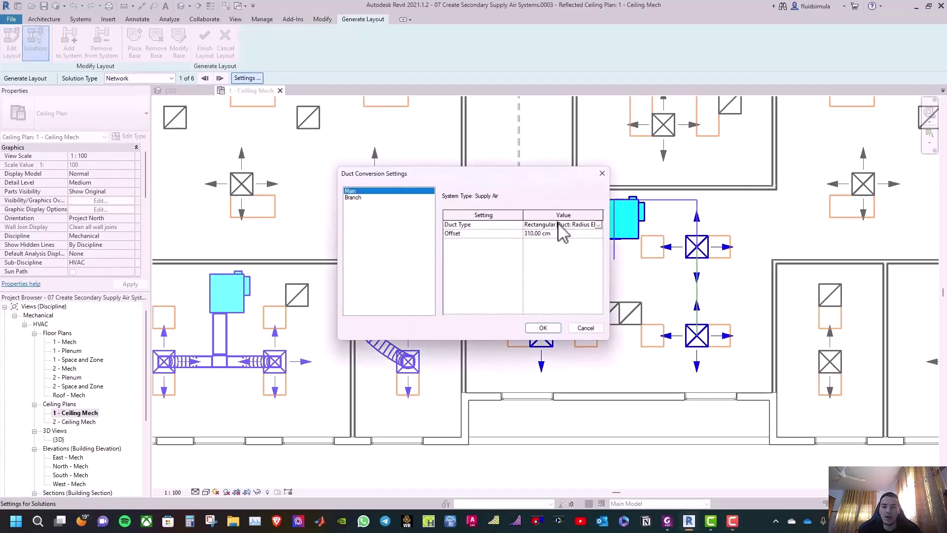
left_click(599, 225)
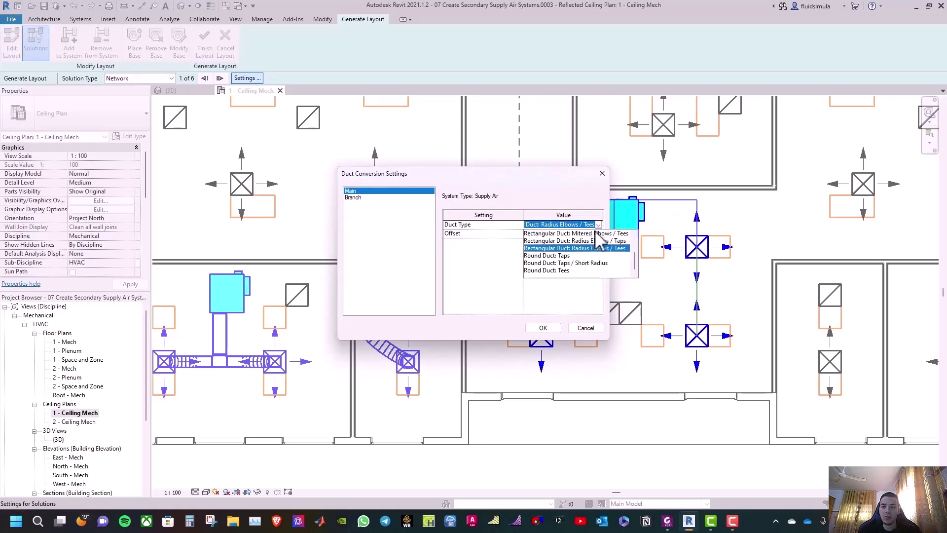
left_click(363, 203)
left_click(365, 197)
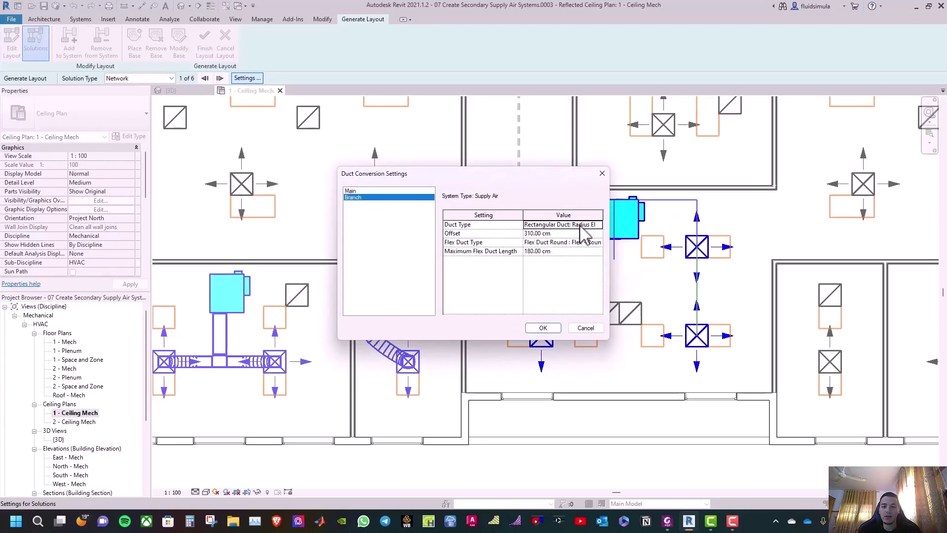
left_click(598, 225)
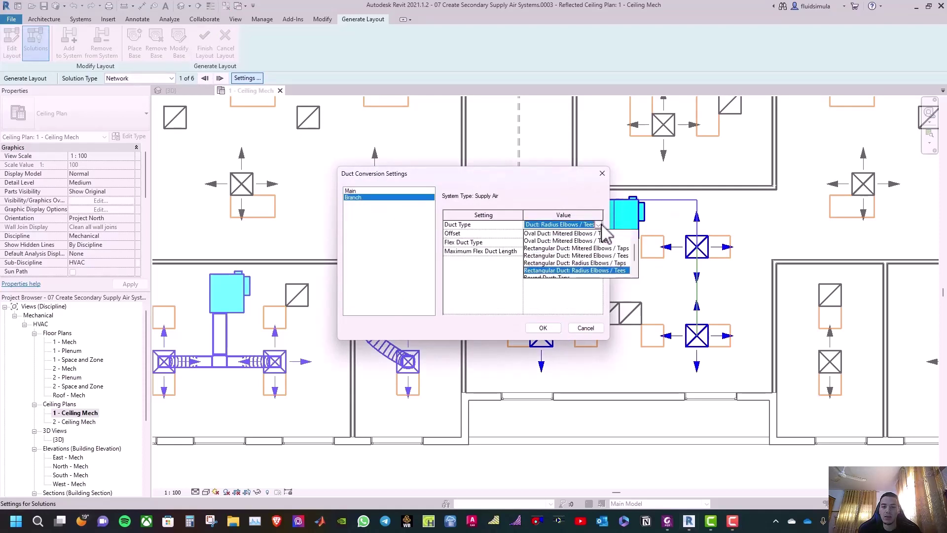
left_click(583, 248)
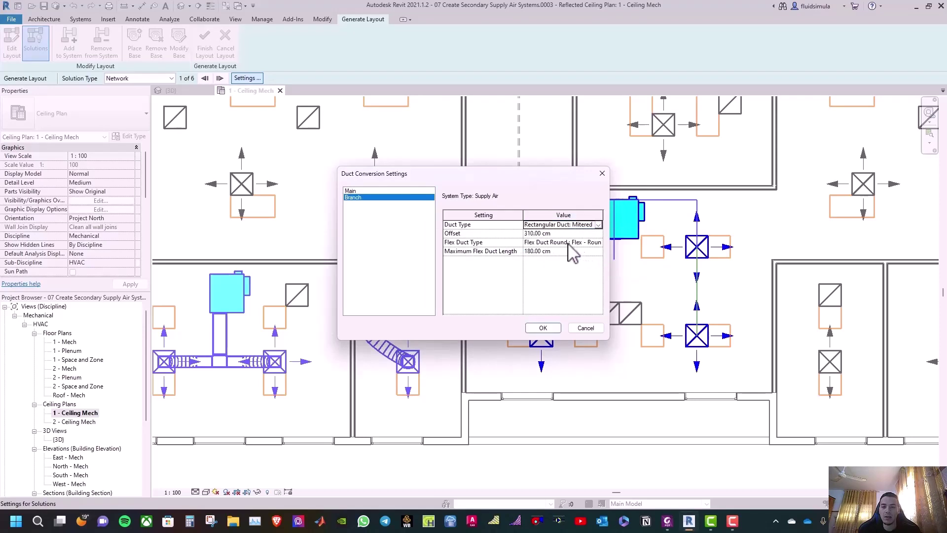
left_click(598, 242)
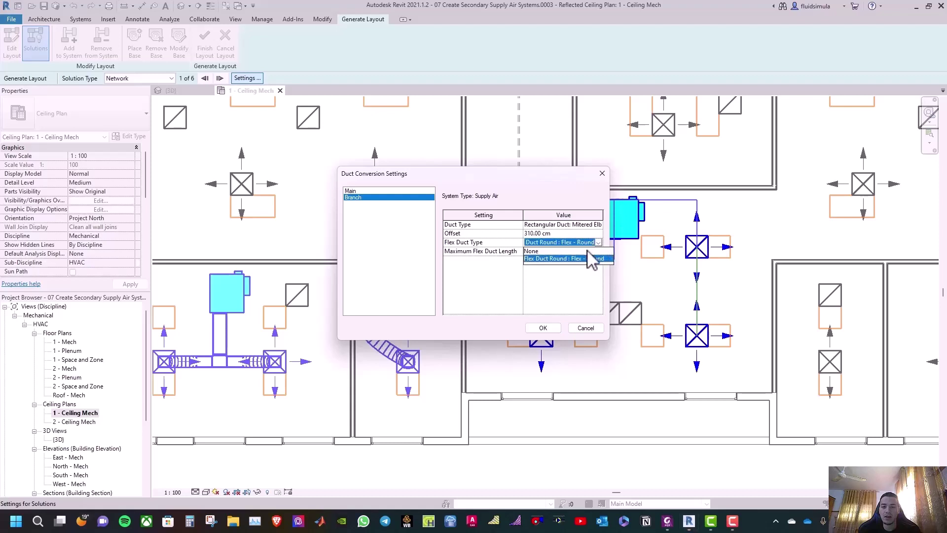
left_click(582, 252)
left_click(541, 328)
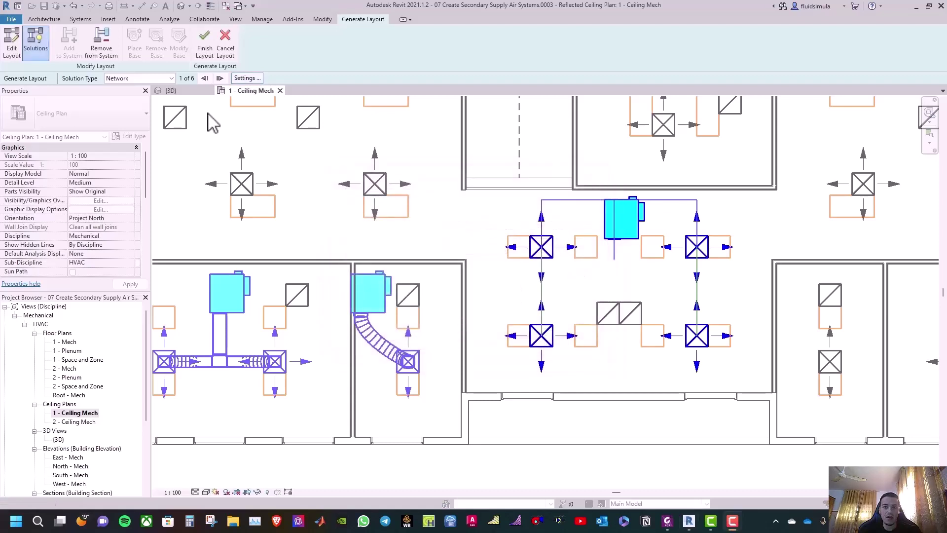
Choose layout solution 3 and finish the central duct layout.
left_click(220, 78)
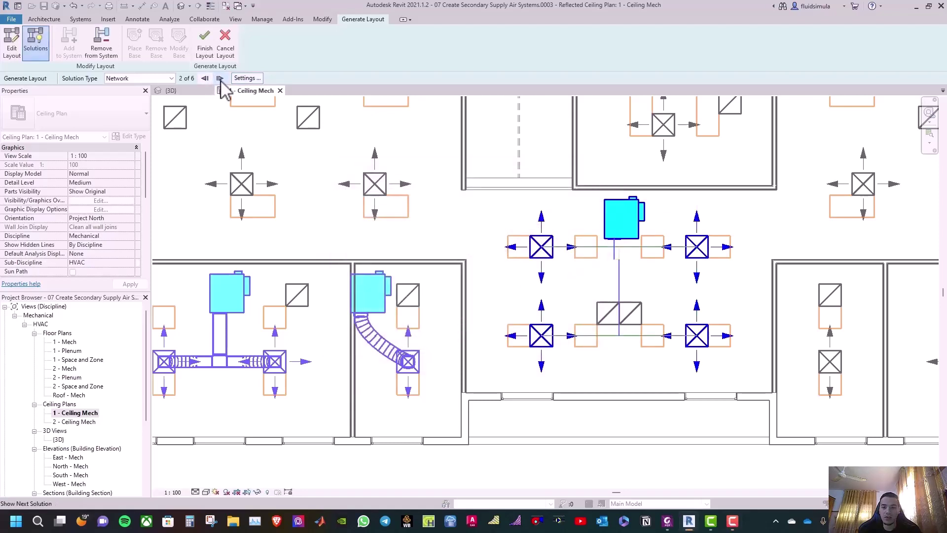
left_click(220, 78)
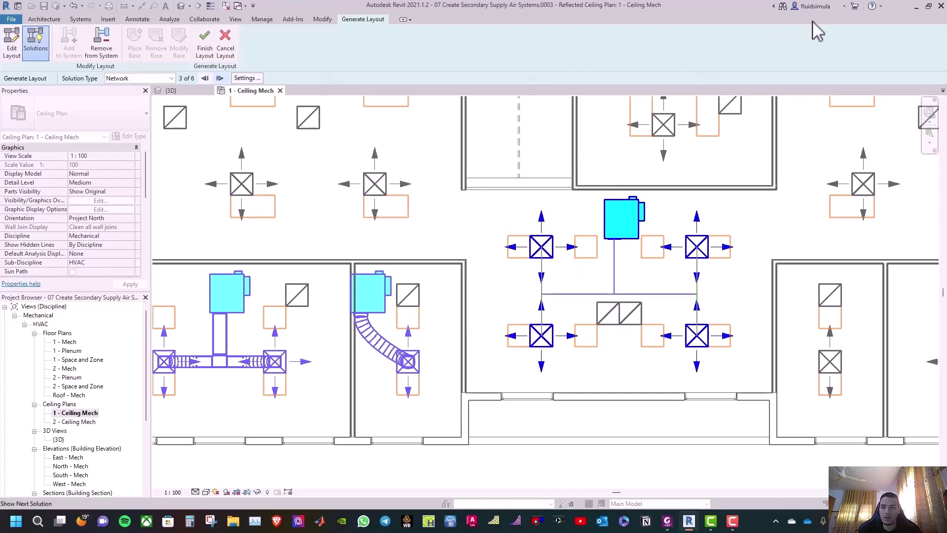
left_click(205, 43)
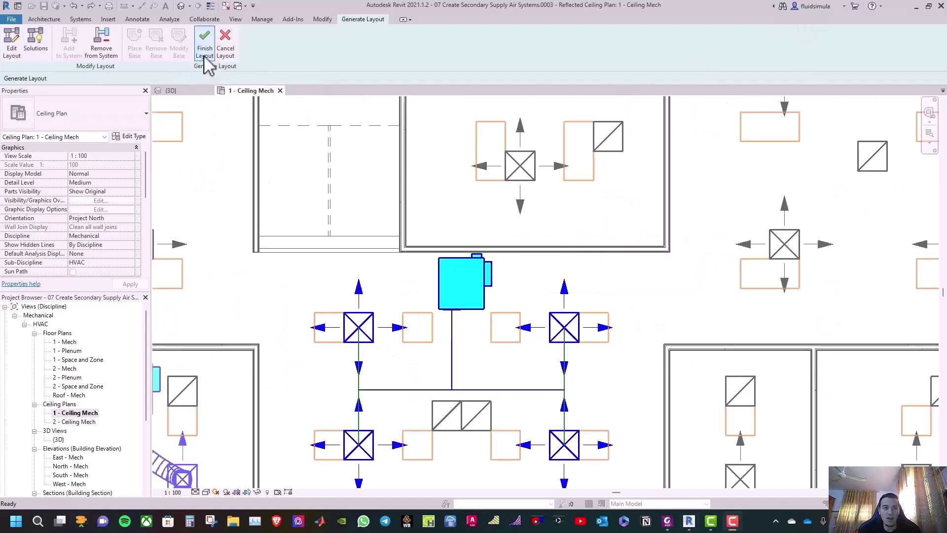
Place a Size 3 parallel fan powered VAV unit among the upper-left diffusers.
left_click(204, 55)
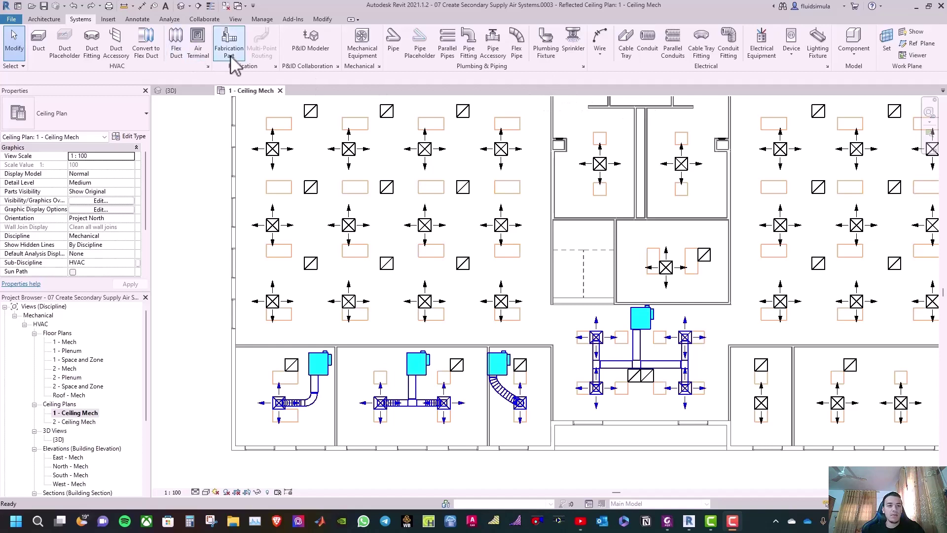
left_click(365, 50)
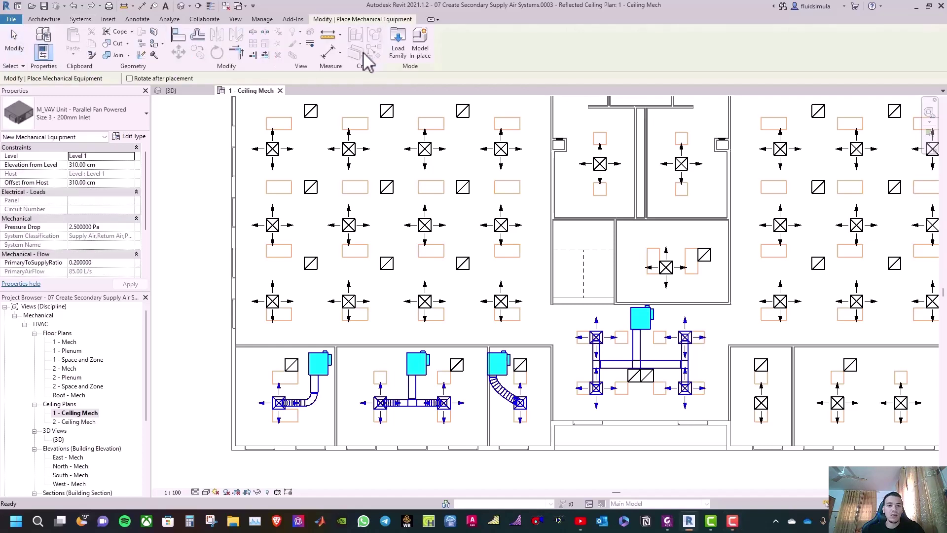
scroll(528, 257, "up", 1)
scroll(521, 274, "up", 2)
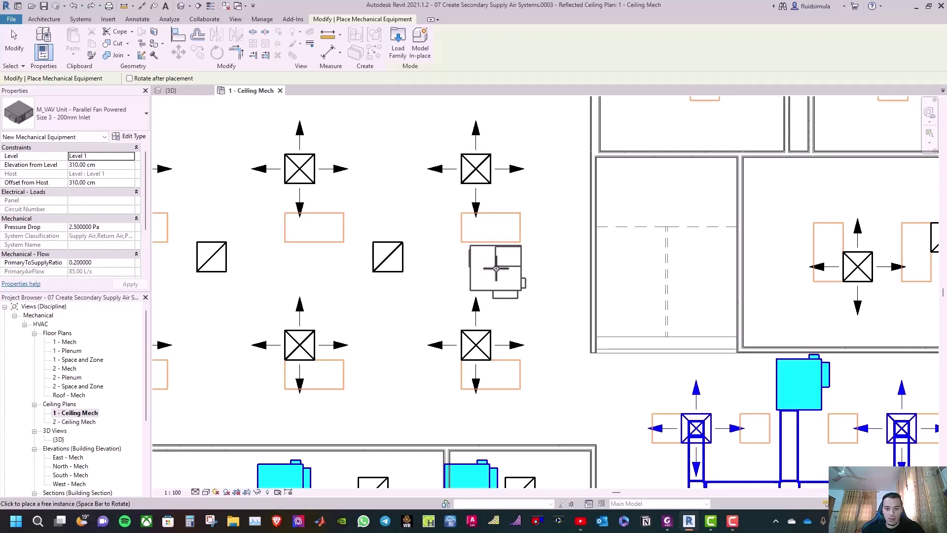
left_click(496, 268)
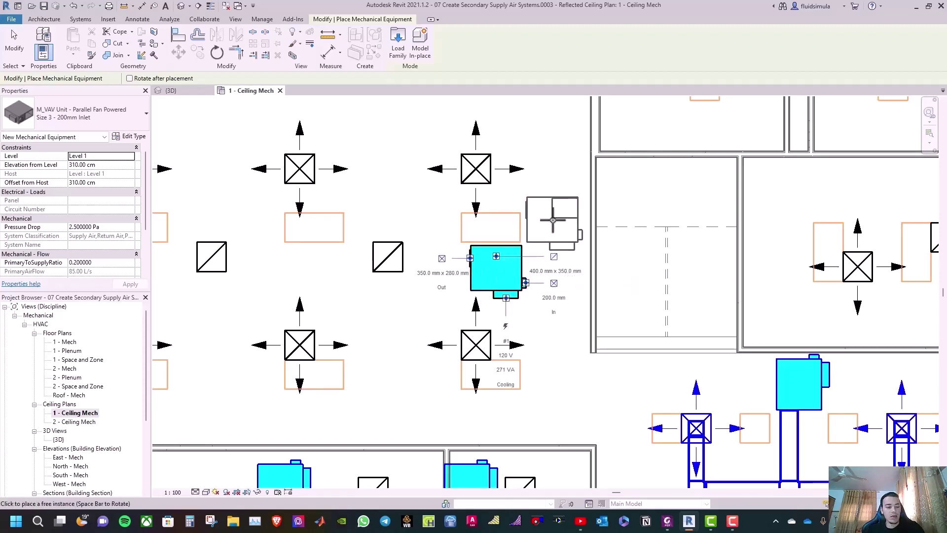
key("Escape")
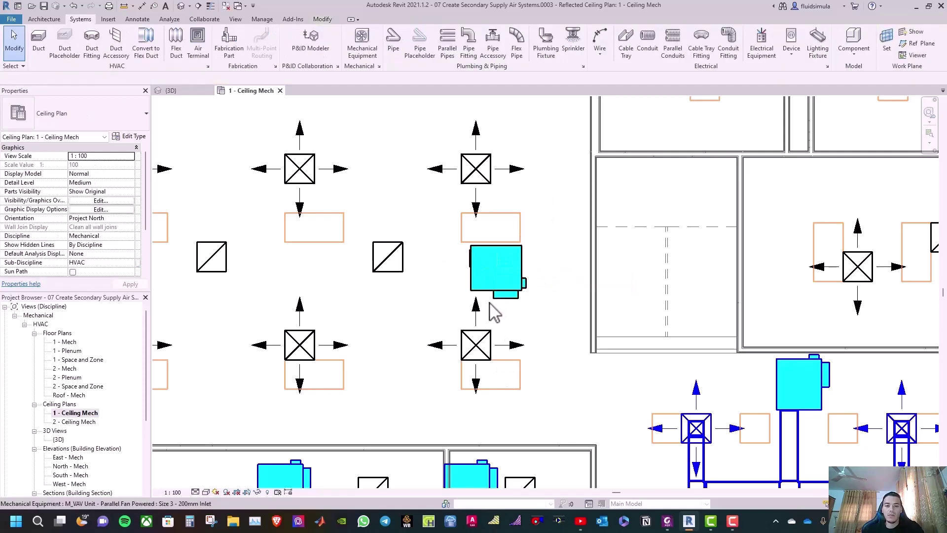
Create a supply air duct system from the four upper-left diffusers.
left_click(482, 174)
left_click(308, 178, "ctrl")
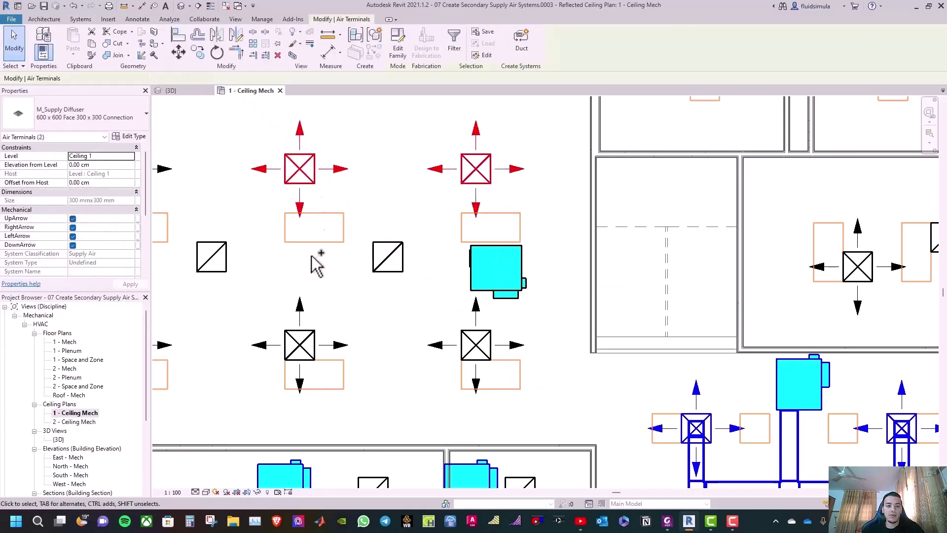
left_click(303, 341, "ctrl")
left_click(480, 341, "ctrl")
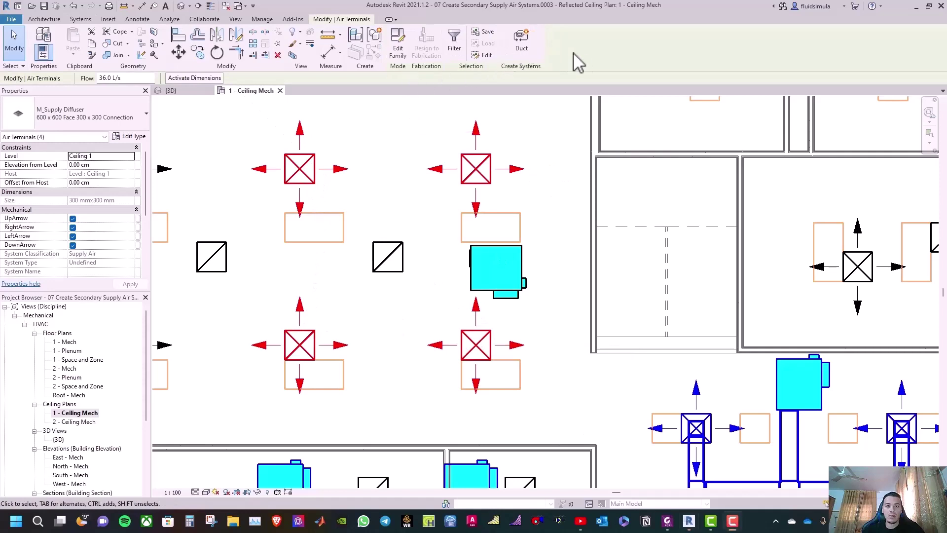
left_click(531, 48)
left_click(491, 281)
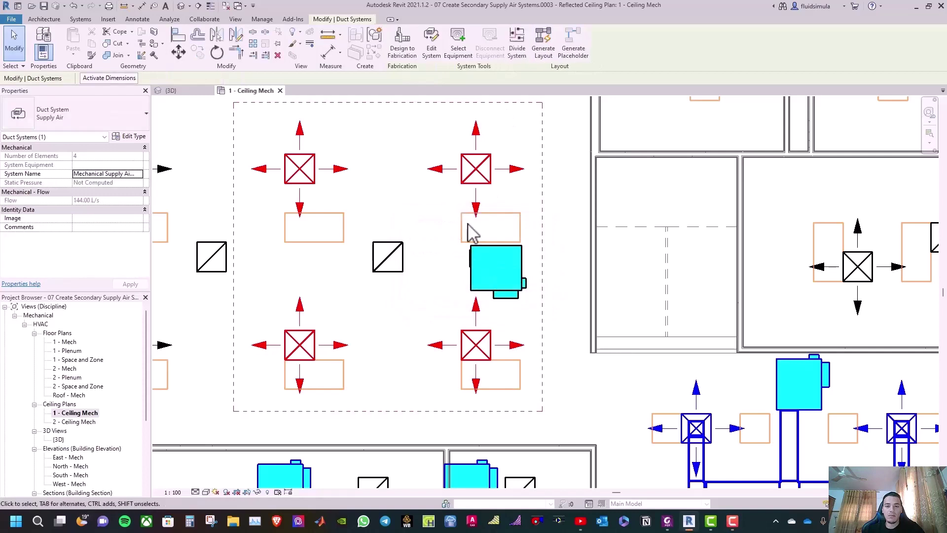
Assign the fifth VAV unit as the system's equipment and generate a duct layout.
left_click(459, 45)
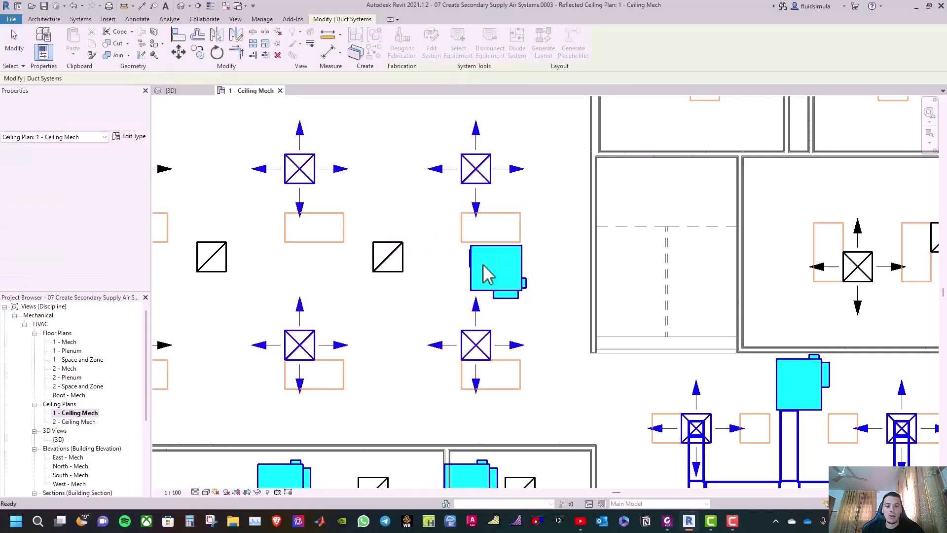
left_click(486, 269)
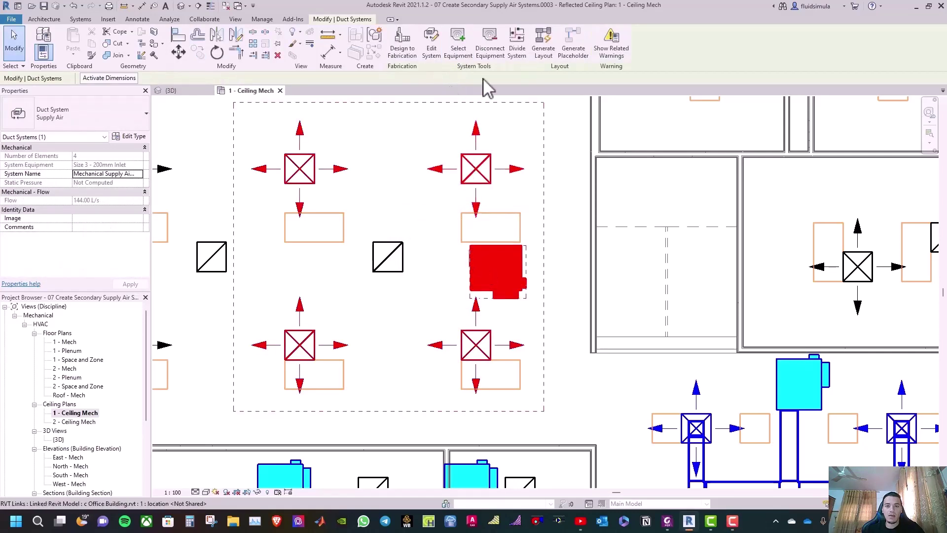
left_click(553, 45)
Cycle through the duct layout solutions and settle on an earlier one.
left_click(220, 78)
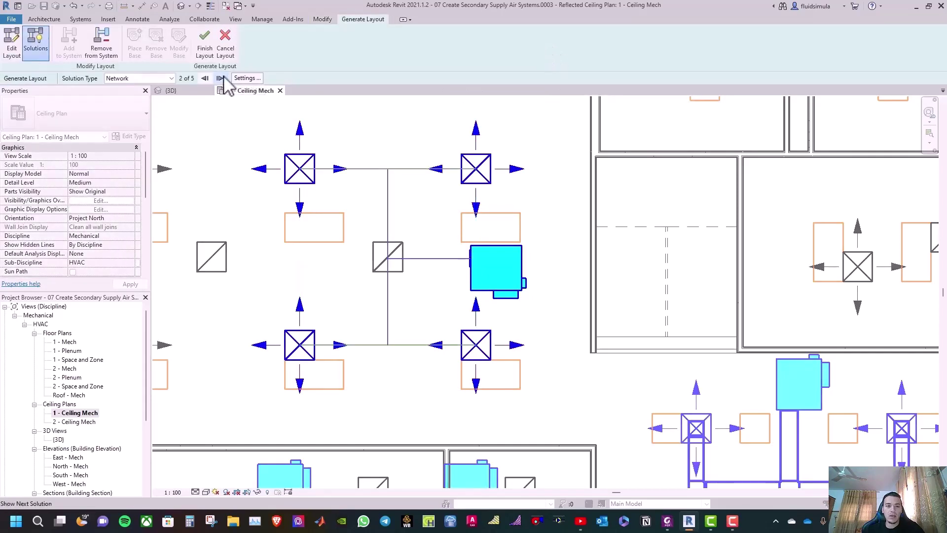
left_click(221, 78)
left_click(221, 78)
left_click(220, 78)
left_click(220, 78)
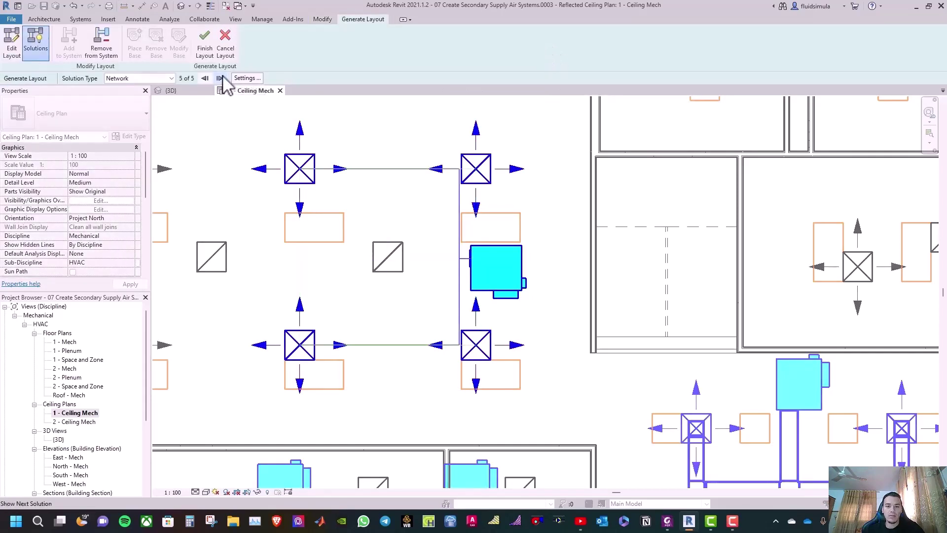
left_click(220, 78)
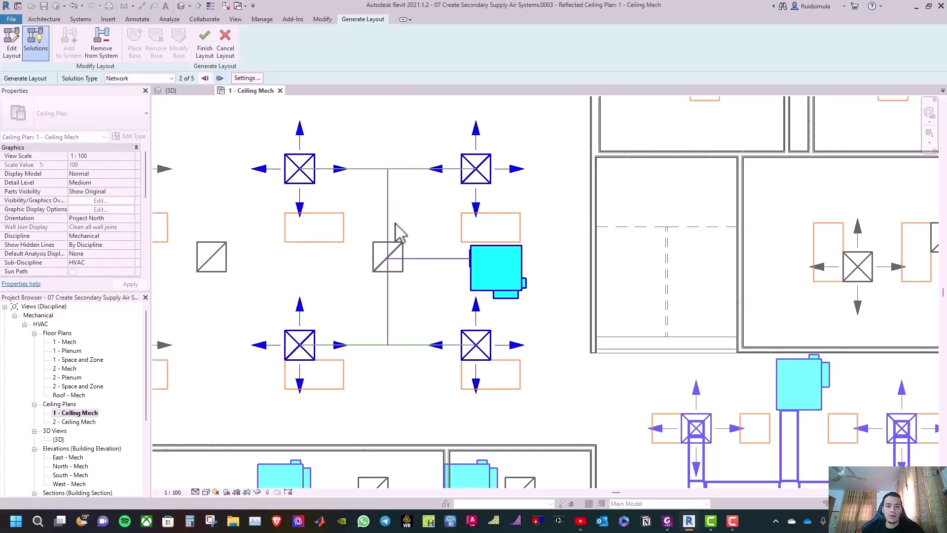
Drag the vertical trunk line right toward the VAV unit and finish the layout.
left_click(12, 46)
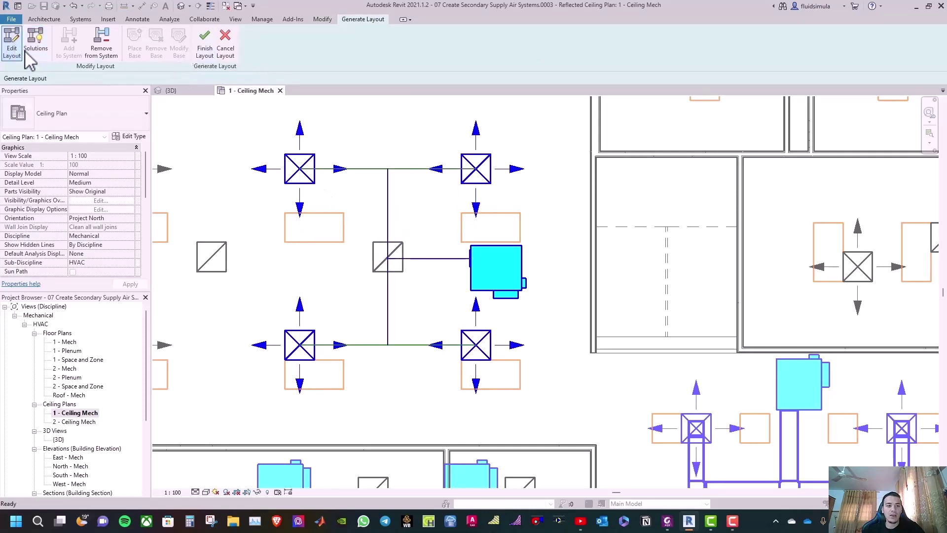
left_click(387, 221)
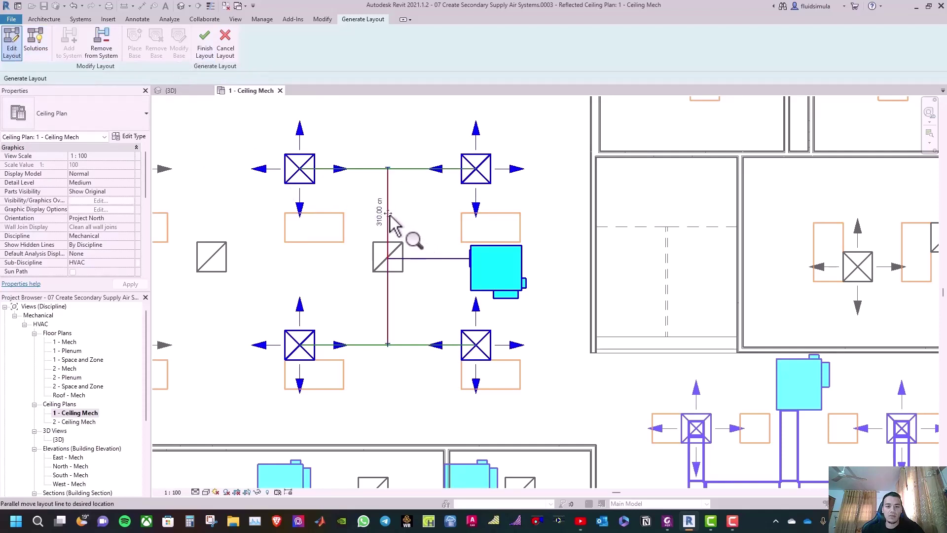
left_click_drag(390, 215, 418, 213)
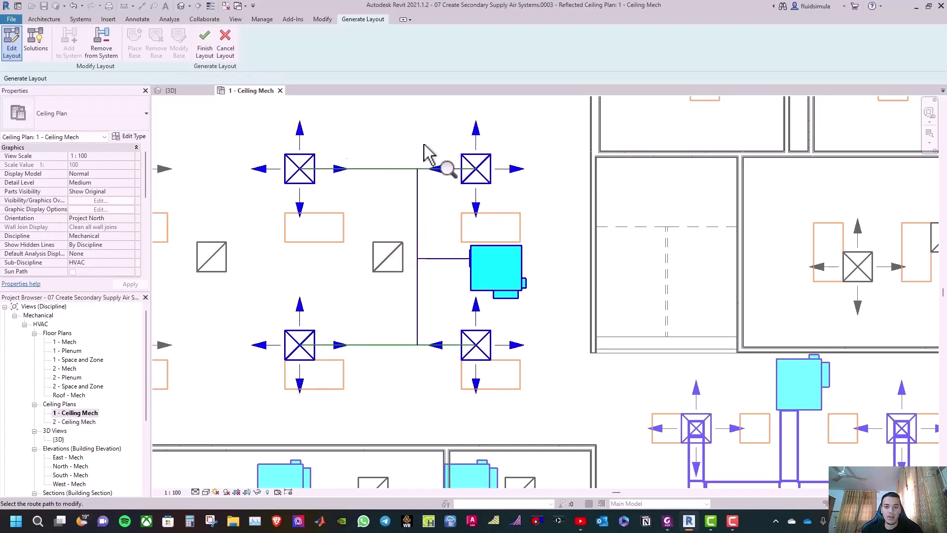
left_click(204, 39)
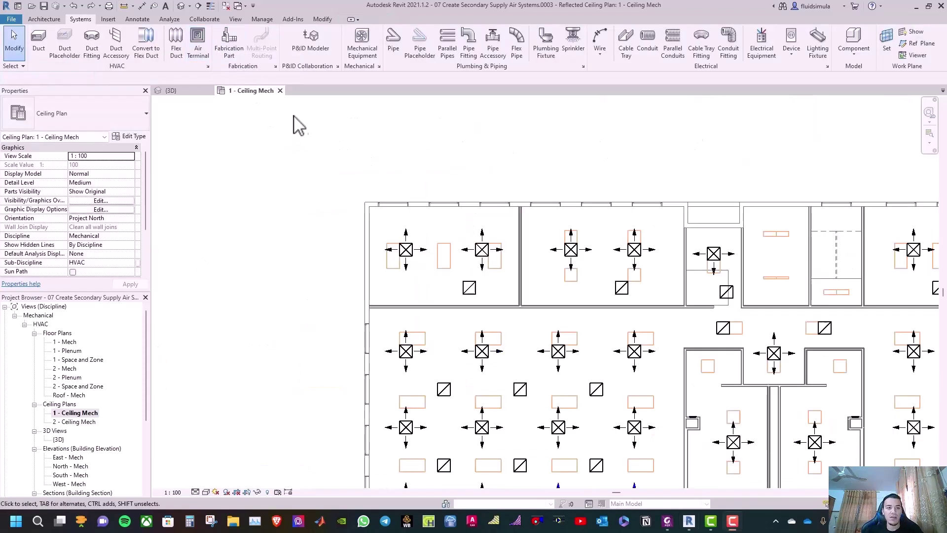
Place a sixth Size 3 VAV unit by the top-left room's wall, then select its right diffuser.
left_click(359, 49)
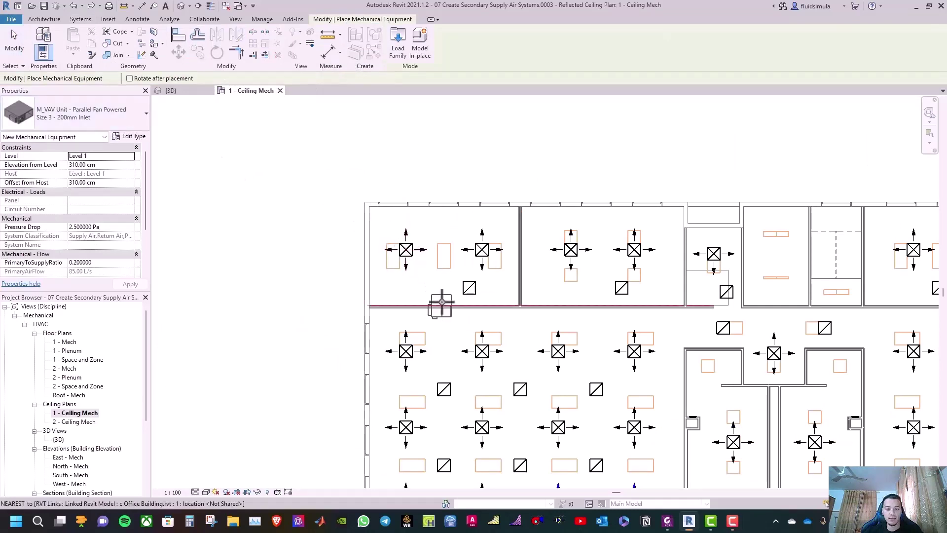
scroll(442, 302, "up", 3)
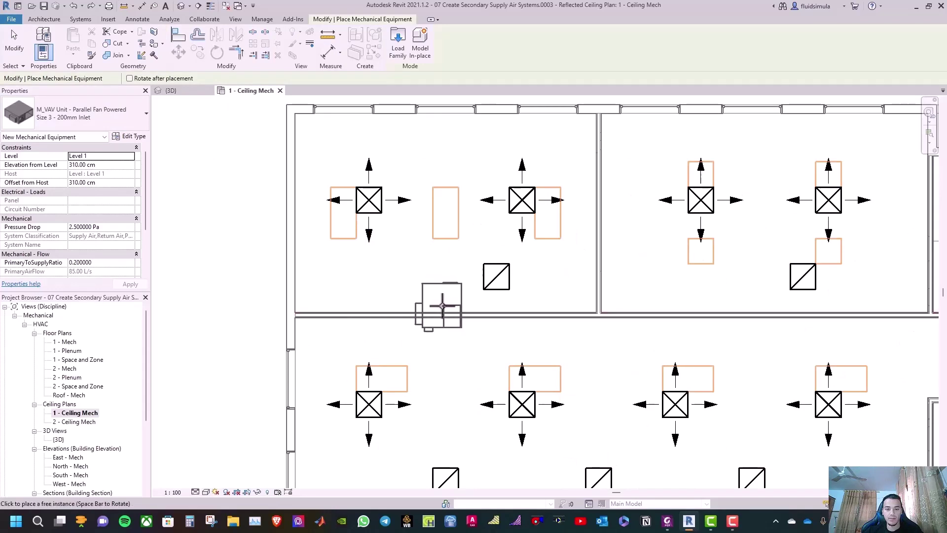
left_click(440, 306)
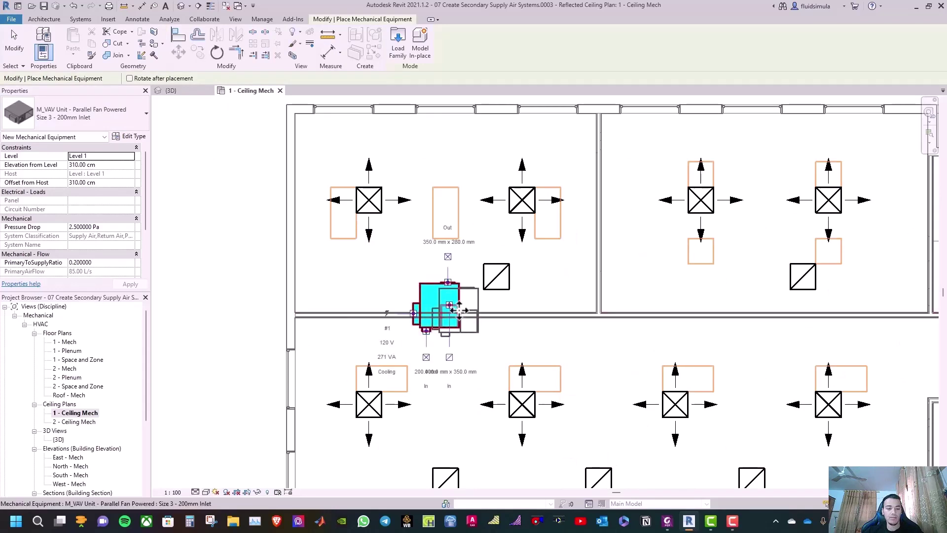
key("Escape")
key("Escape")
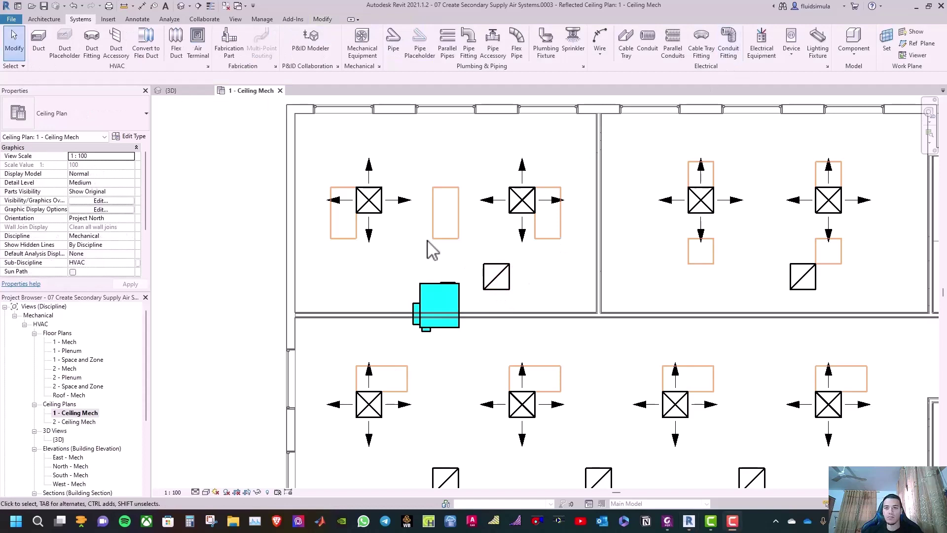
left_click(515, 210)
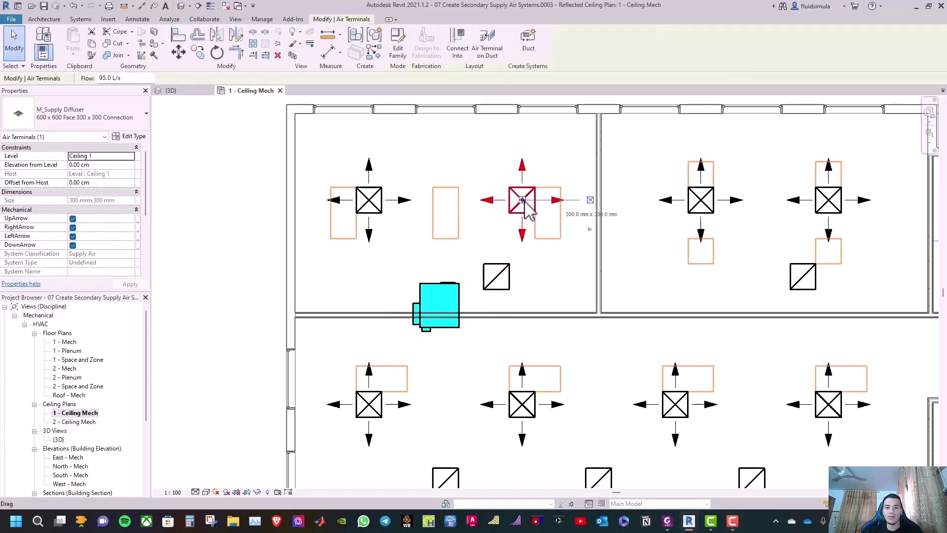
Make both room diffusers a supply air system served by the sixth VAV unit.
left_click(370, 205, "ctrl")
left_click(520, 47)
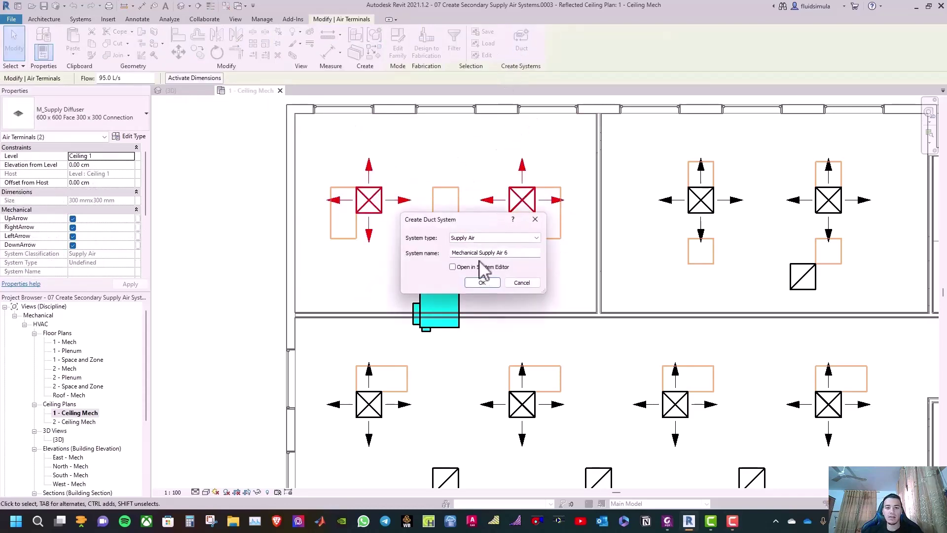
left_click(483, 282)
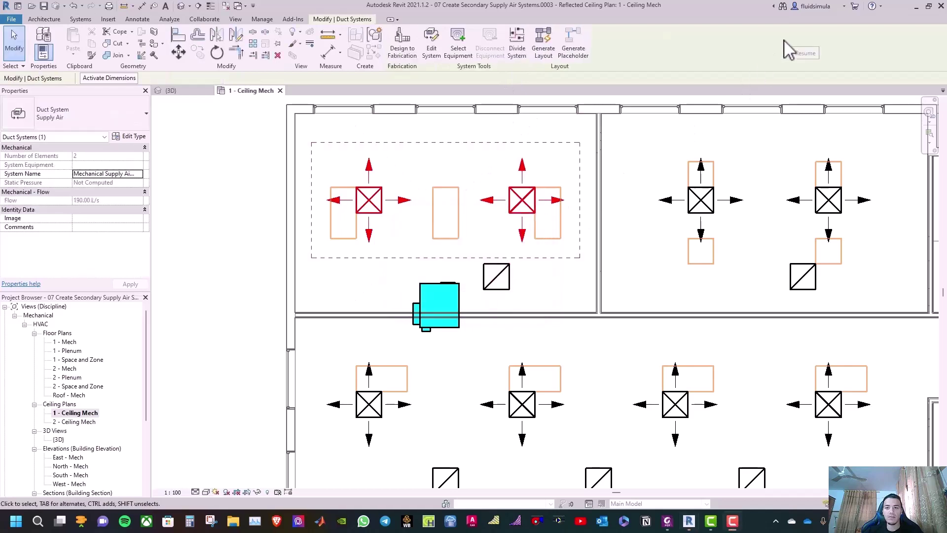
left_click(458, 52)
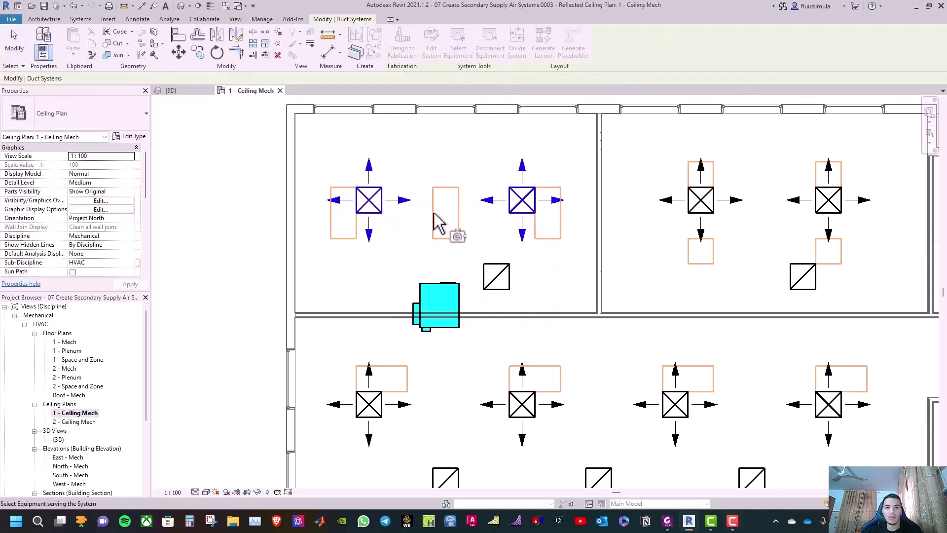
left_click(435, 296)
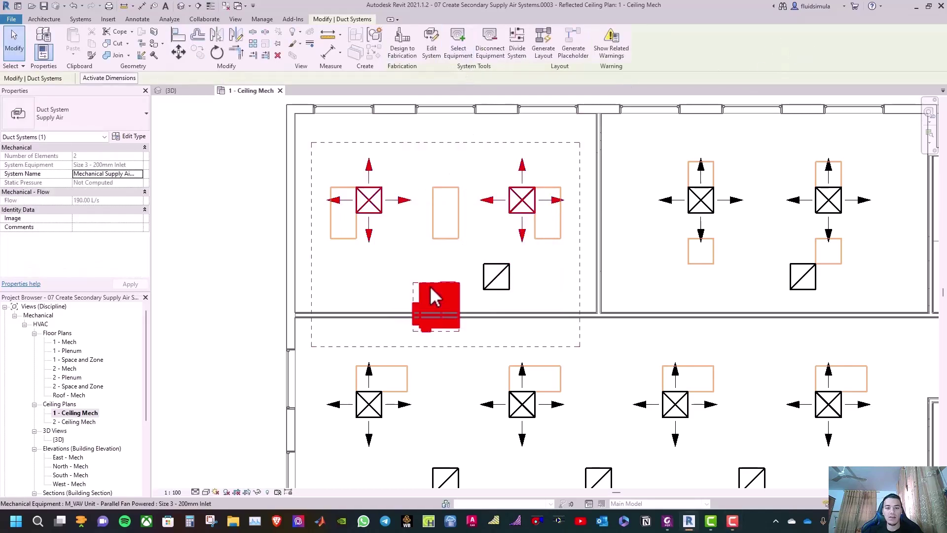
Generate a duct layout and choose solution 5.
left_click(544, 50)
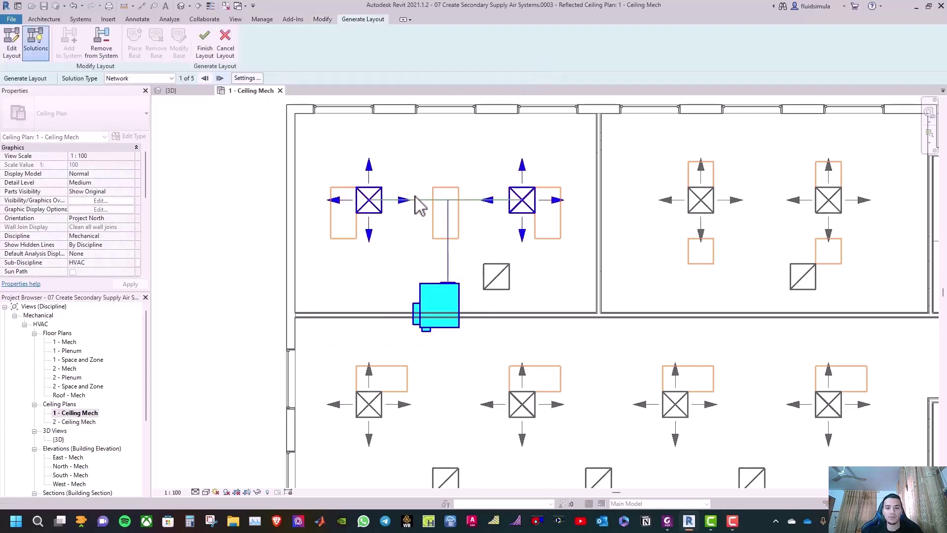
left_click(220, 78)
left_click(220, 78)
left_click(220, 78)
left_click(220, 78)
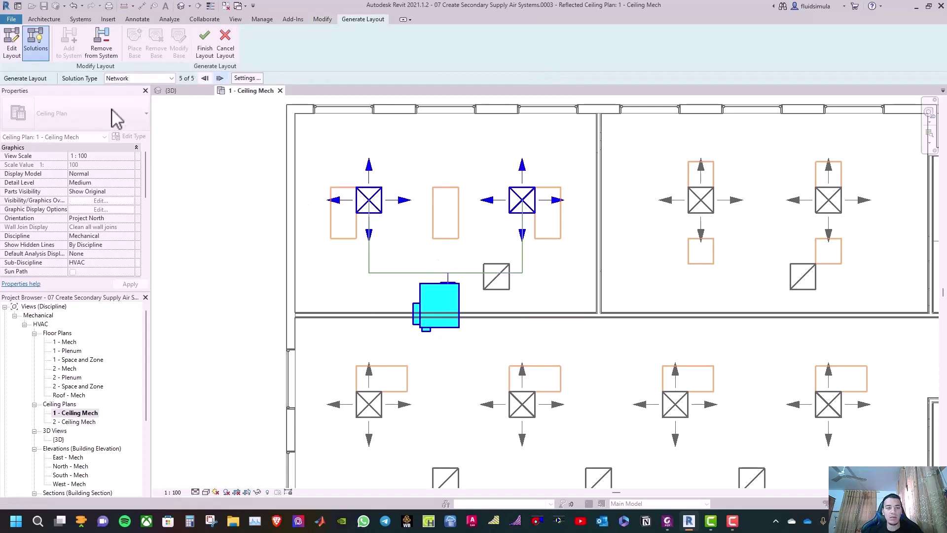
Move the horizontal branch line up toward the diffusers, finish the layout, and open {3D}.
left_click(12, 45)
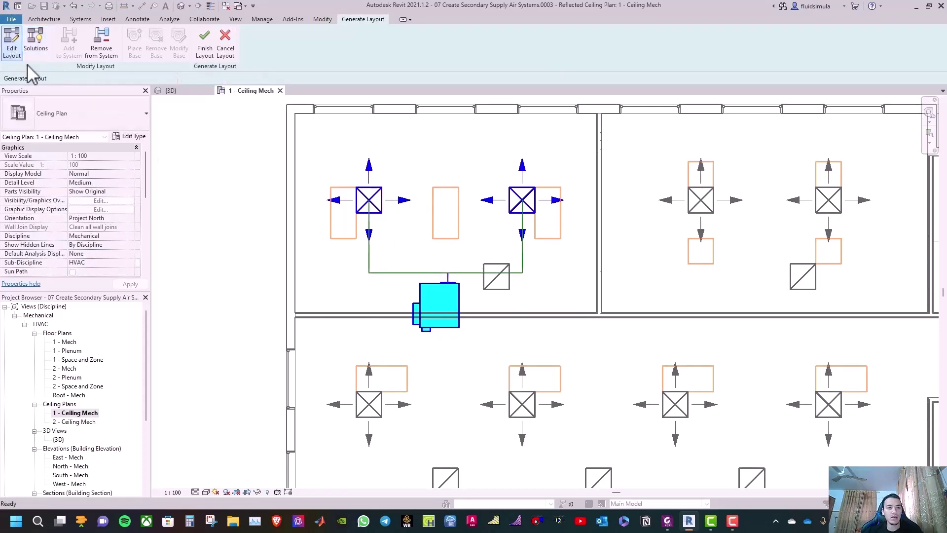
left_click(408, 272)
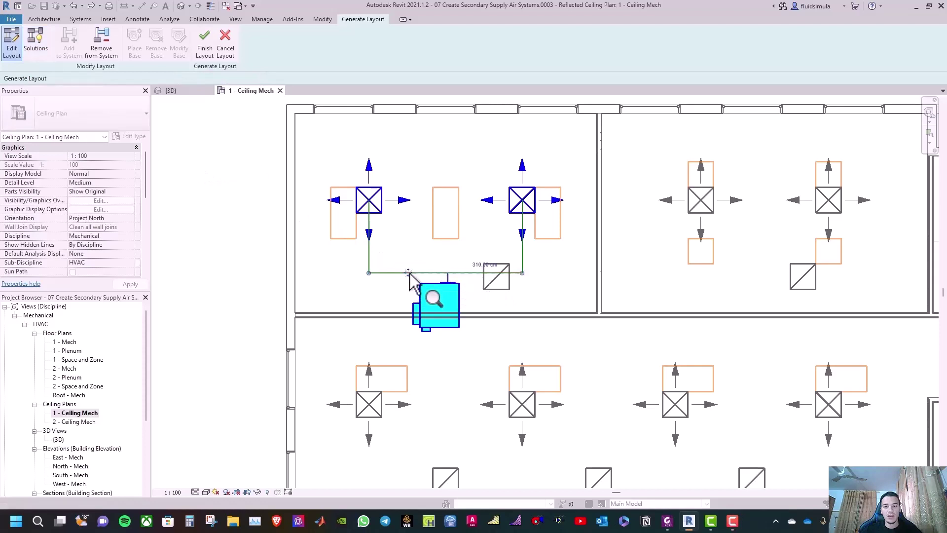
left_click_drag(409, 272, 411, 247)
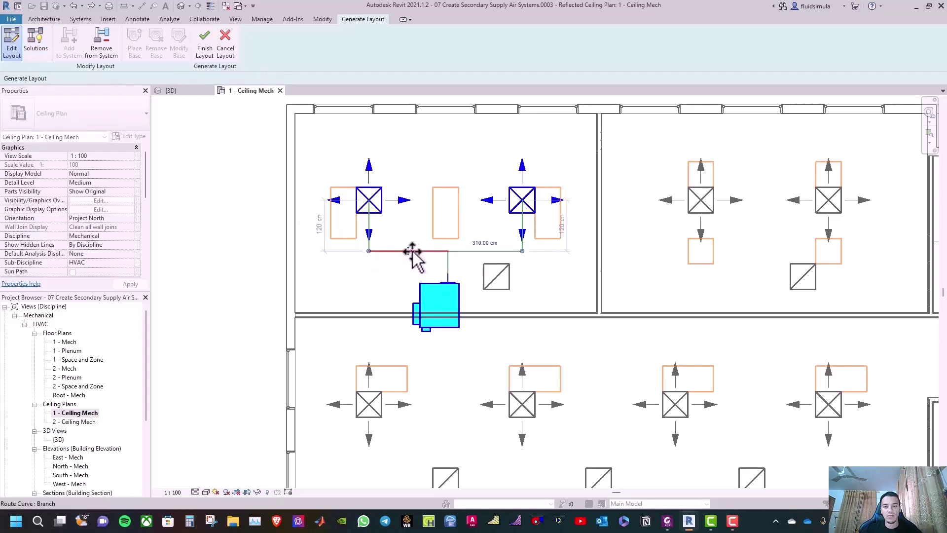
left_click(204, 47)
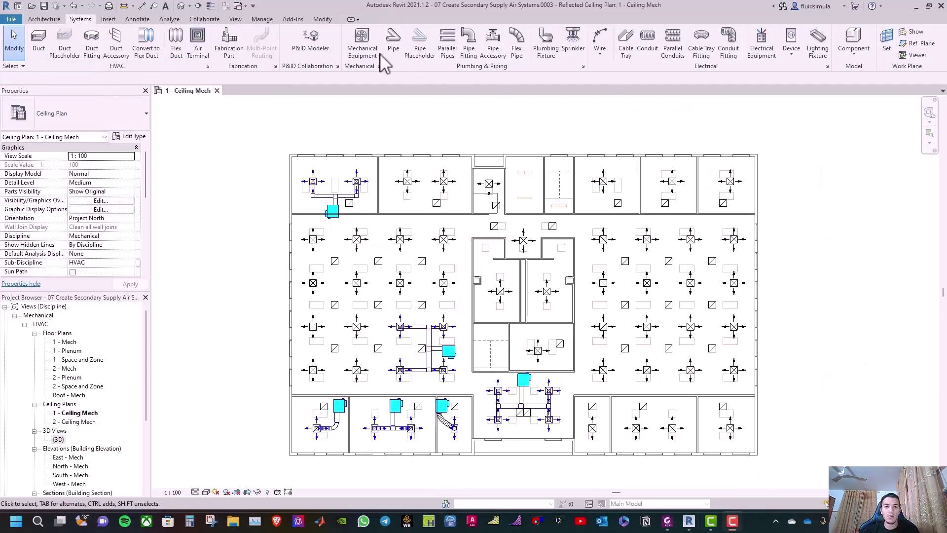
double_click(59, 439)
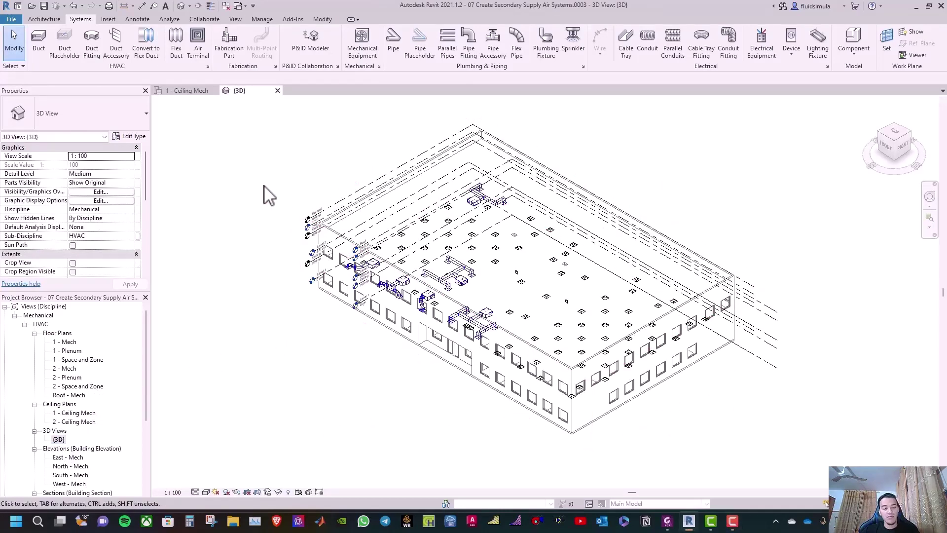
Hide Levels under Annotation Categories in the 3D view's visibility settings (VG).
key("v")
key("g")
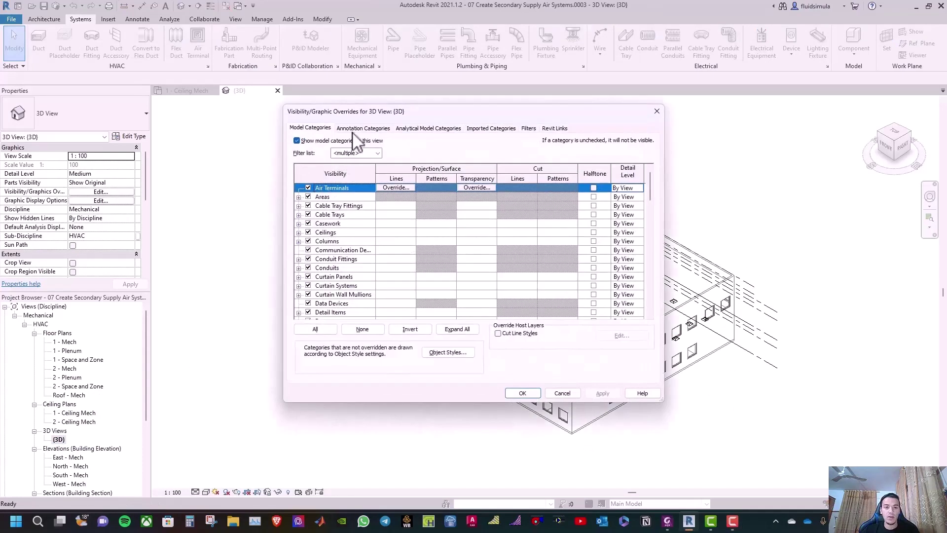
left_click(354, 130)
scroll(312, 288, "down", 2)
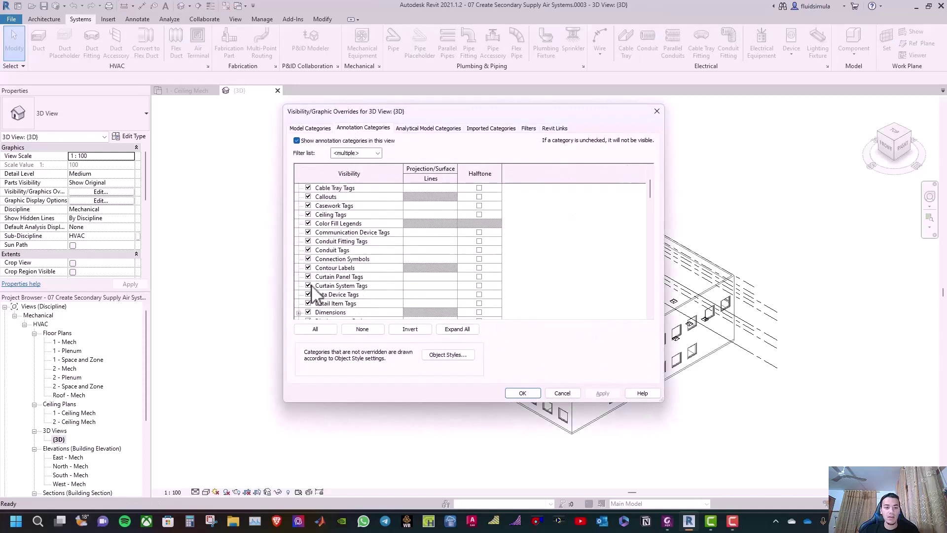
scroll(312, 287, "down", 7)
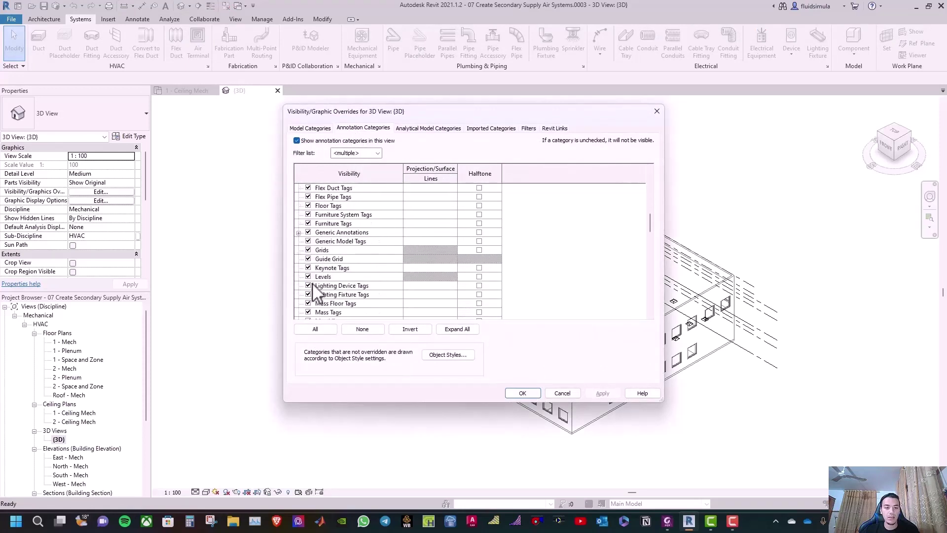
scroll(312, 285, "down", 1)
left_click(308, 268)
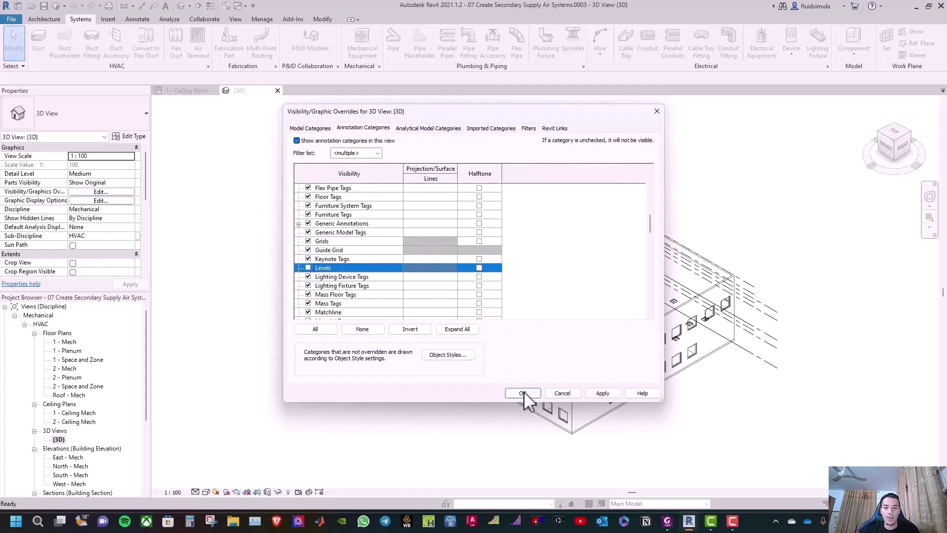
left_click(604, 393)
Hide the linked Office Building.rvt model and confirm.
left_click(554, 128)
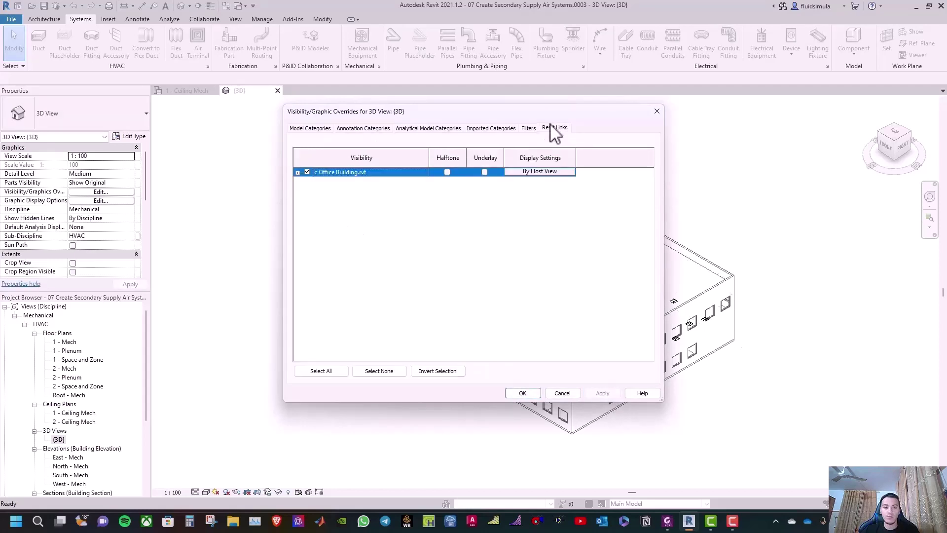
left_click(308, 173)
left_click(523, 393)
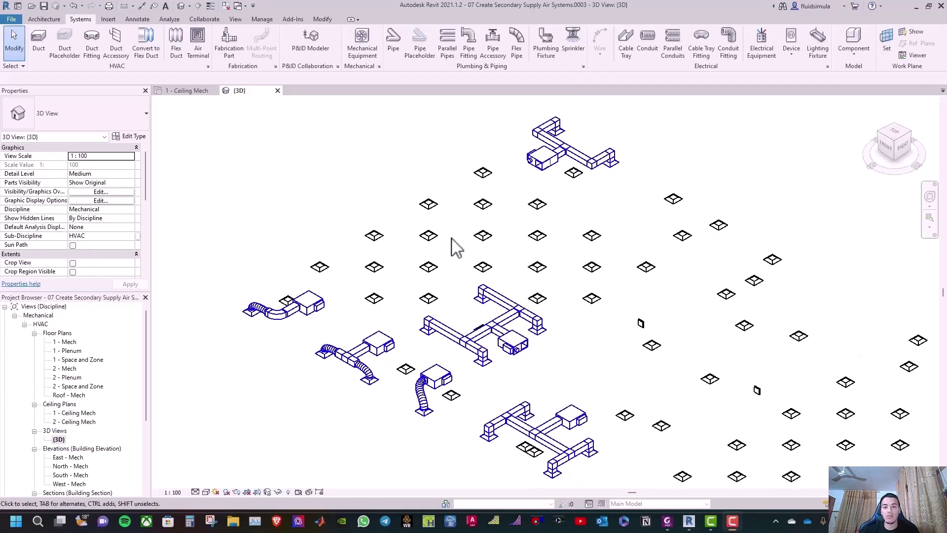
Change ten mitered elbows across the duct runs to M_Rectangular Elbow - Radius 1 W.
left_click(428, 324)
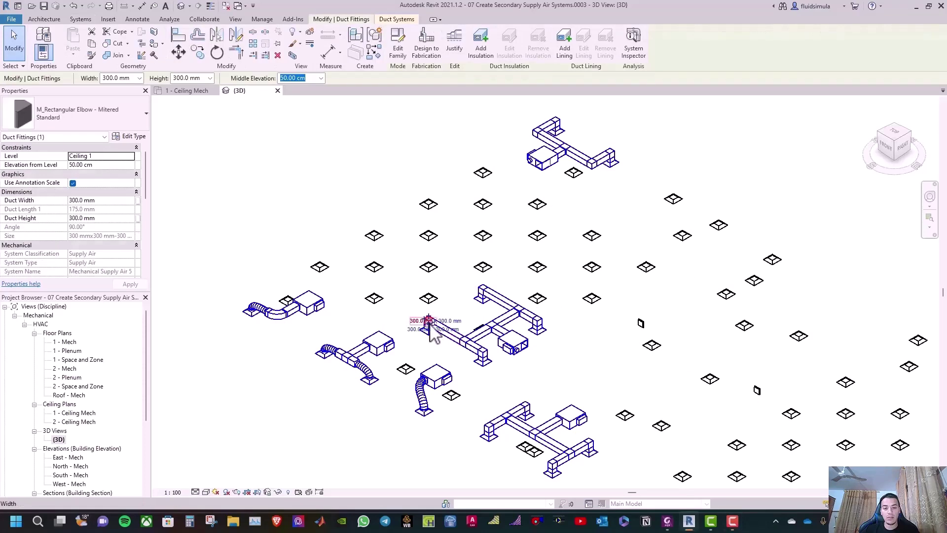
left_click(483, 352, "ctrl")
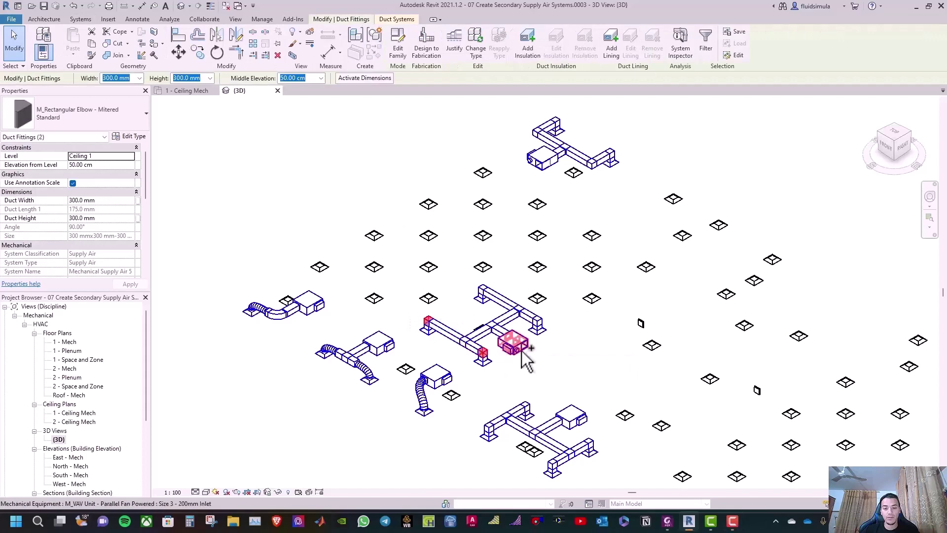
left_click(538, 324, "ctrl")
left_click(484, 291, "ctrl")
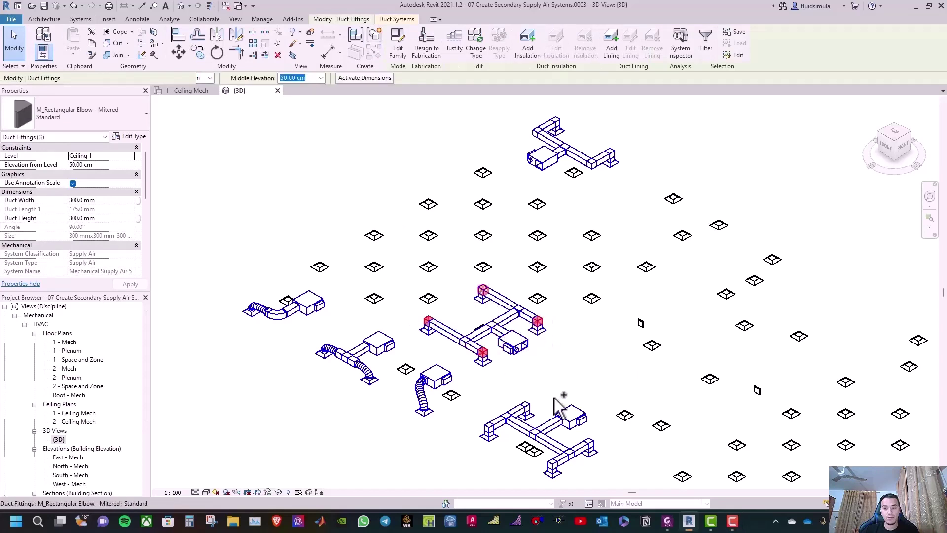
left_click(589, 443, "ctrl")
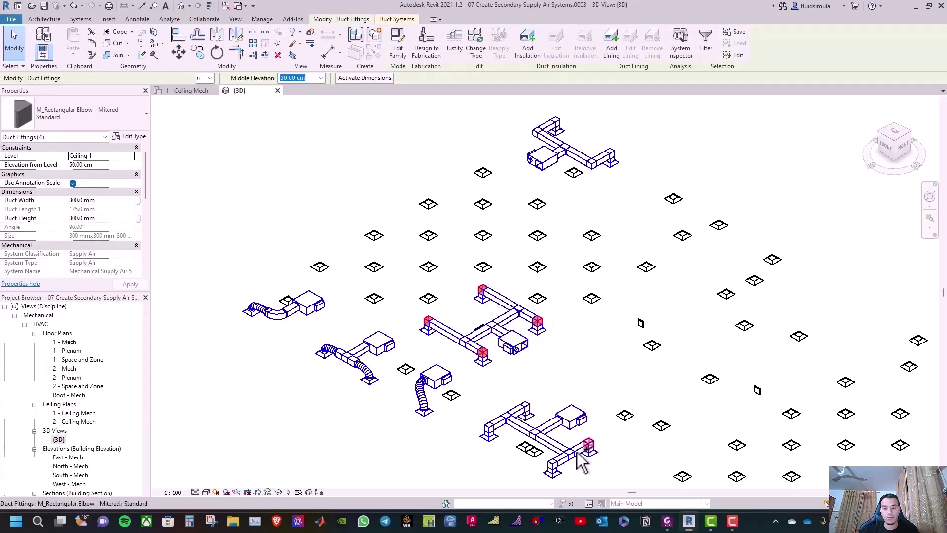
left_click(526, 407, "ctrl")
left_click(488, 428, "ctrl")
left_click(611, 154, "ctrl")
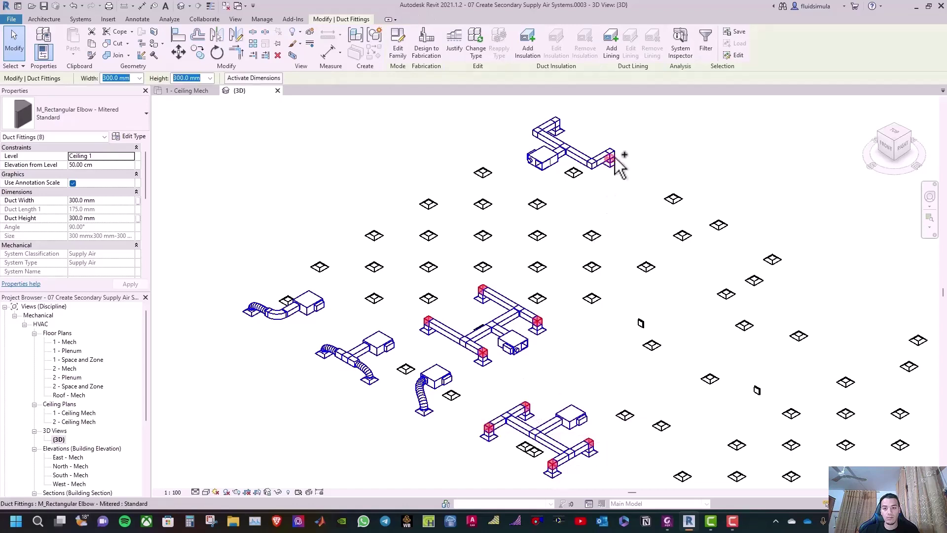
left_click(555, 121, "ctrl")
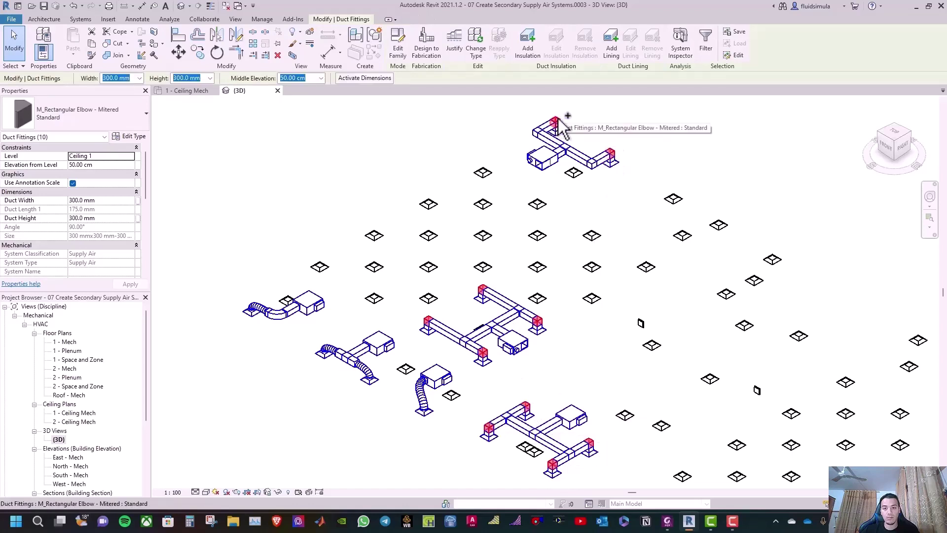
left_click(106, 117)
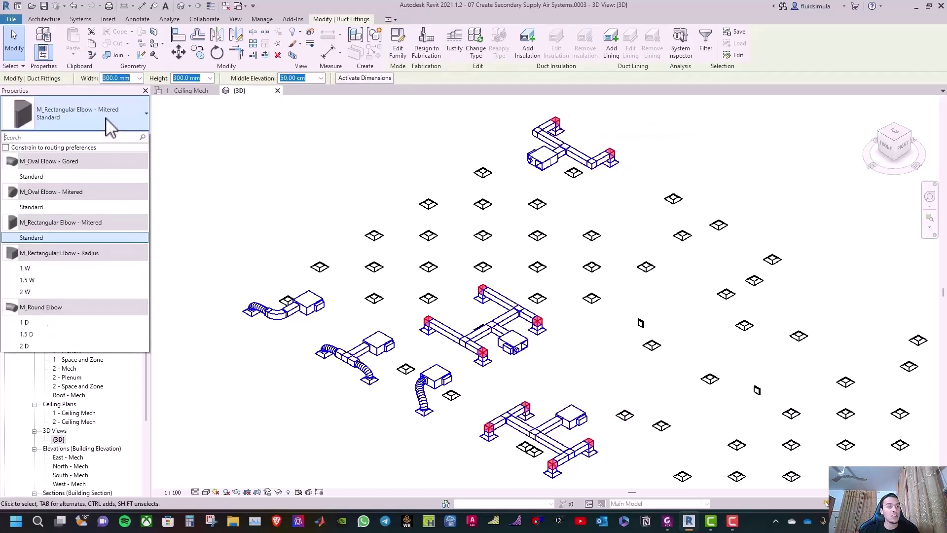
left_click(35, 269)
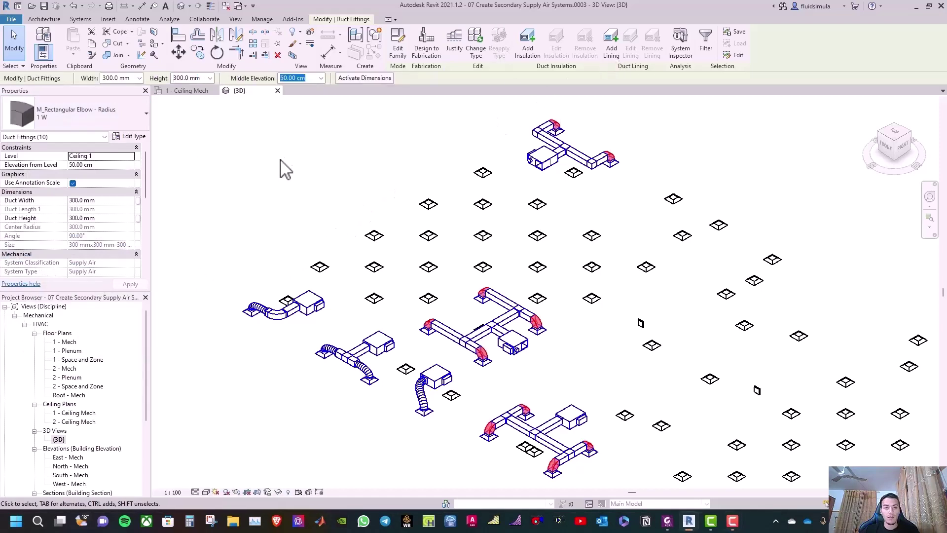
Change the top run's two remaining mitered elbows to M_Rectangular Elbow - Radius 1.5 W.
left_click(22, 49)
left_click(540, 132)
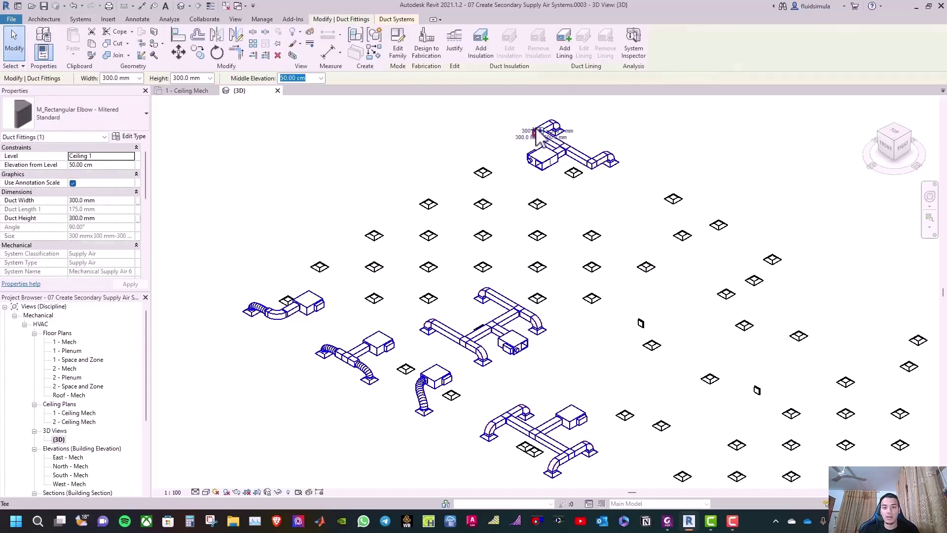
left_click(591, 165, "ctrl")
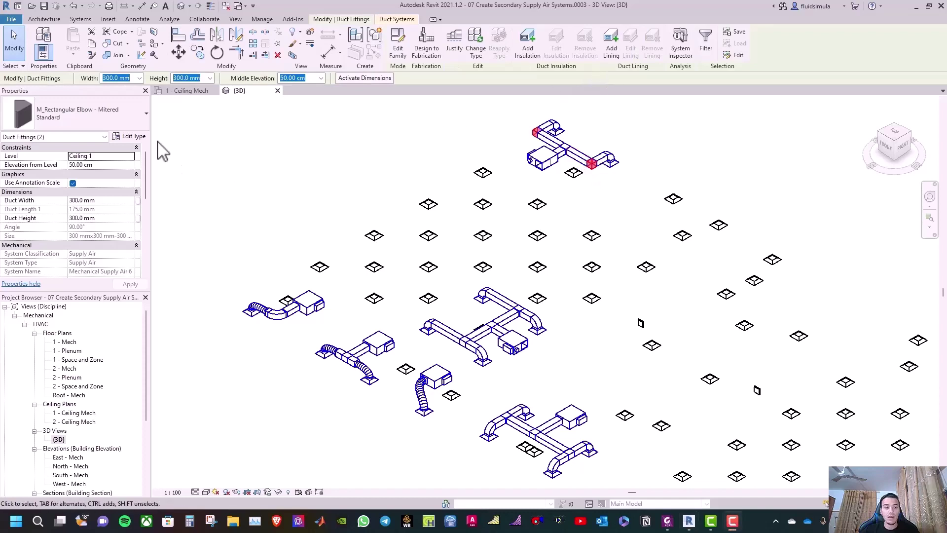
left_click(115, 123)
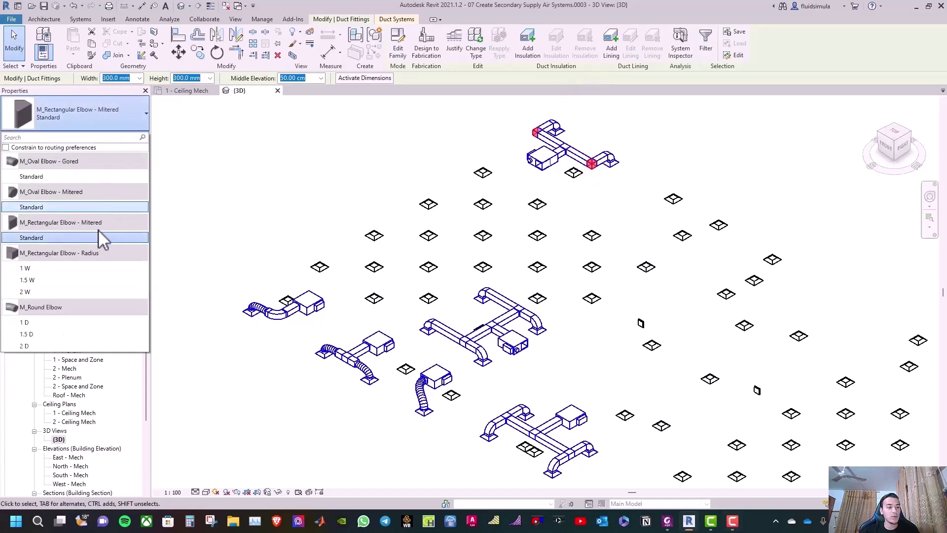
left_click(27, 280)
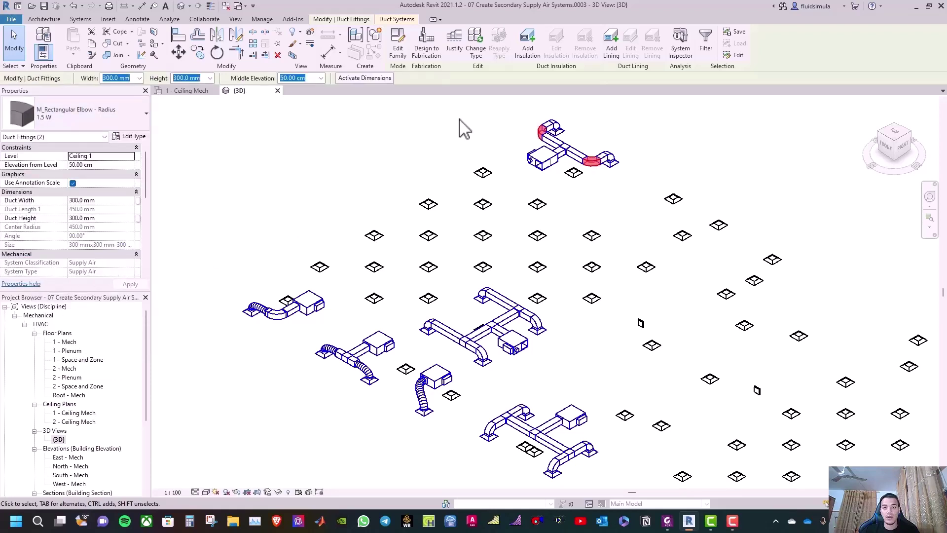
left_click(449, 157)
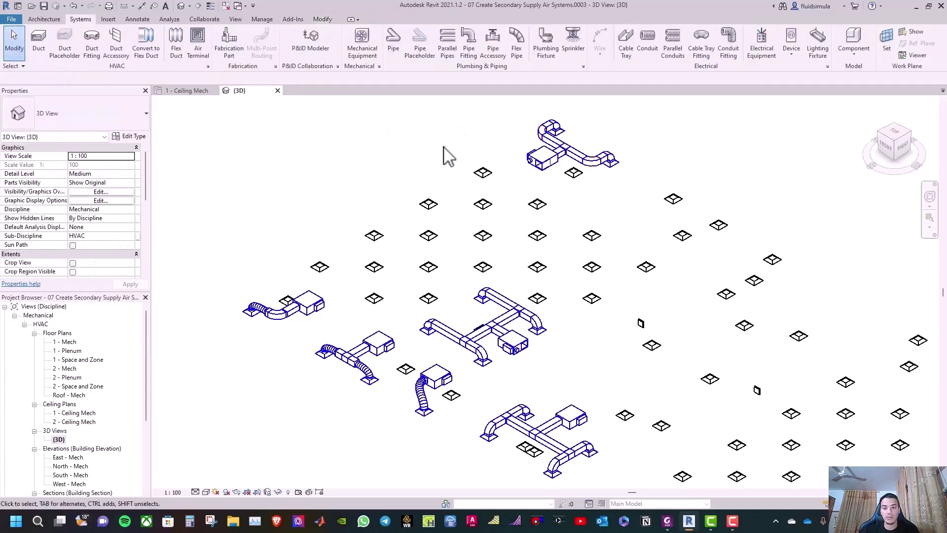
Zoom in and select the whole connected supply duct branch of the top run using Tab.
scroll(400, 99, "up", 2)
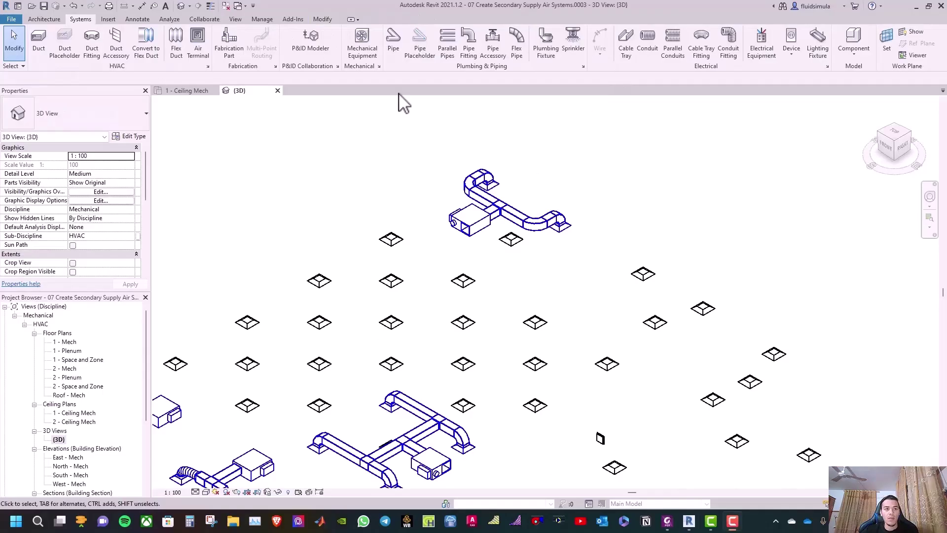
scroll(494, 153, "up", 1)
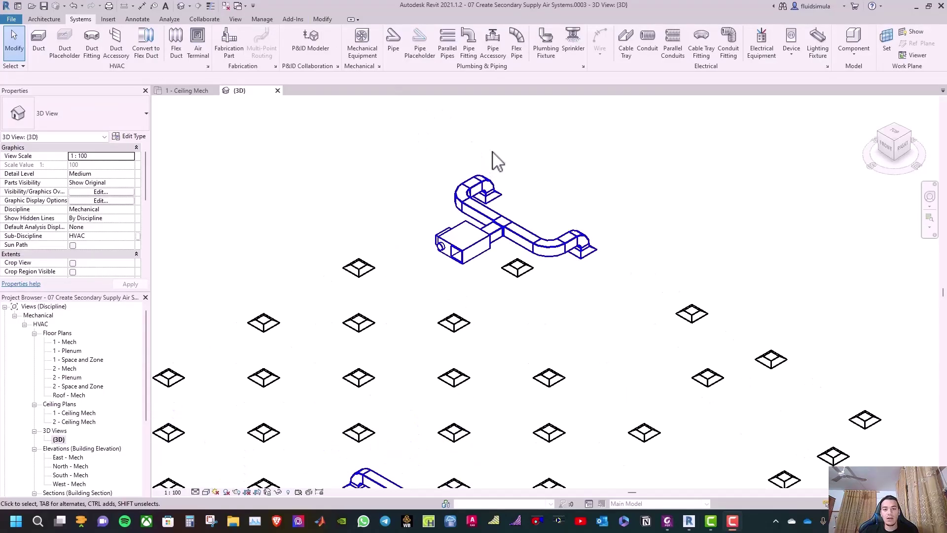
scroll(493, 161, "down", 2)
scroll(496, 172, "up", 3)
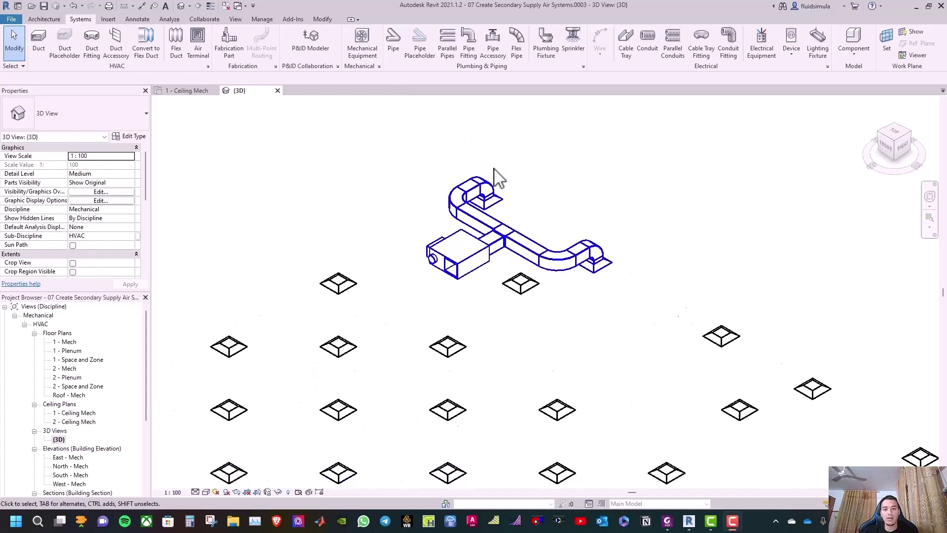
left_click(531, 253)
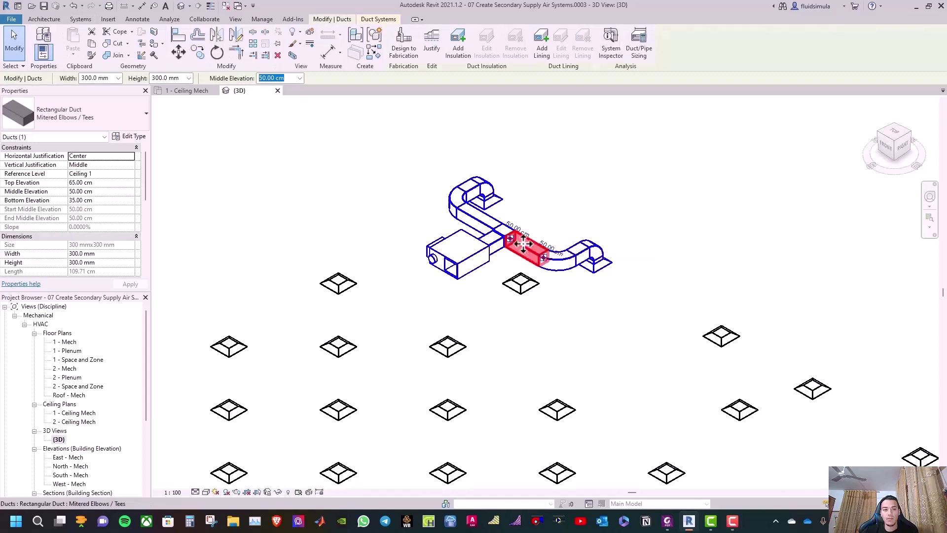
left_click(419, 205)
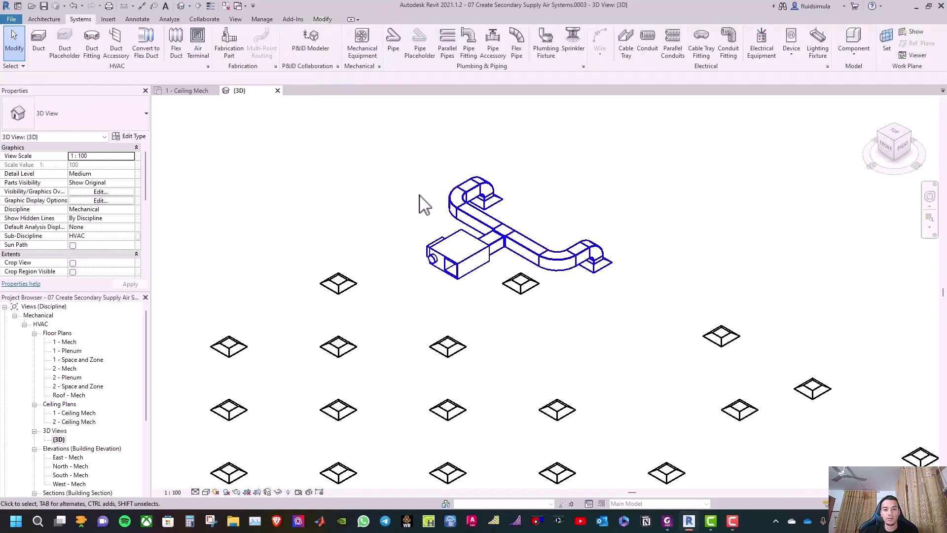
left_click(524, 254)
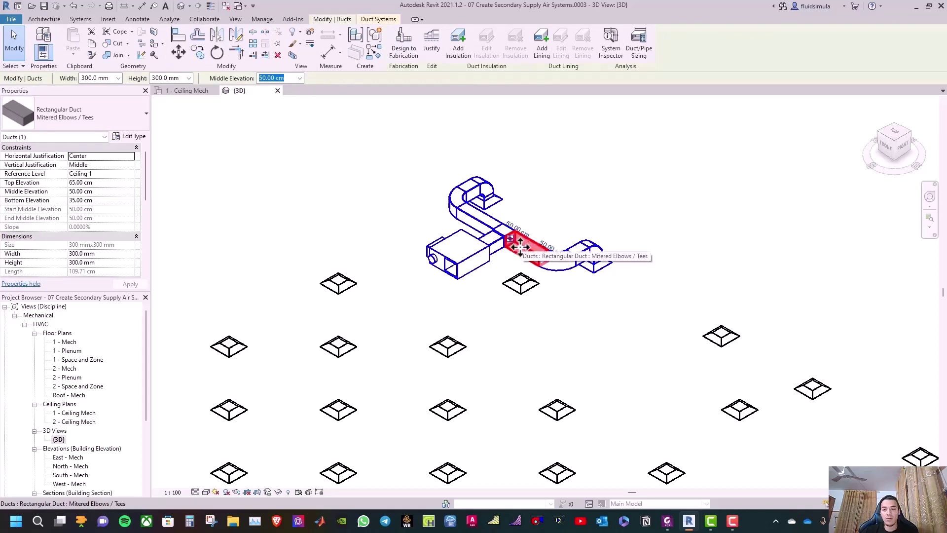
key("Tab")
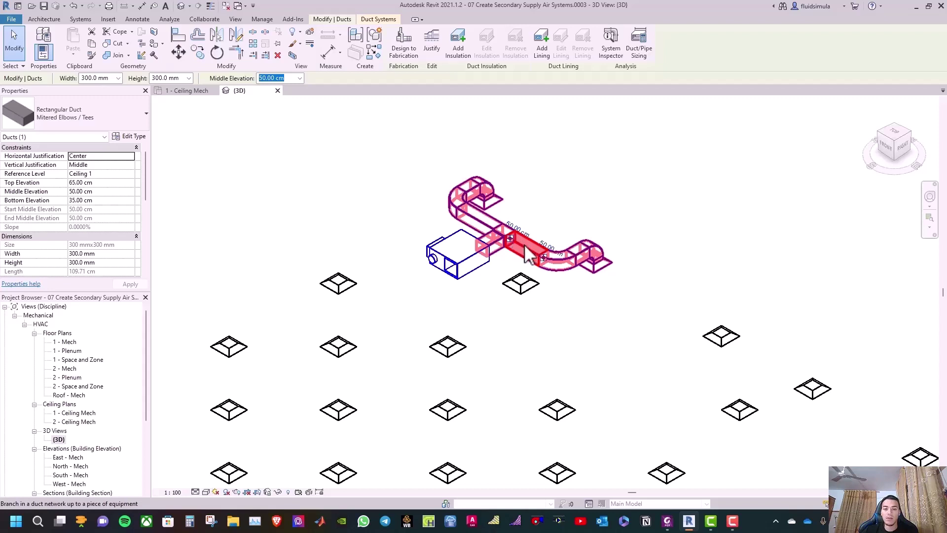
left_click(525, 245)
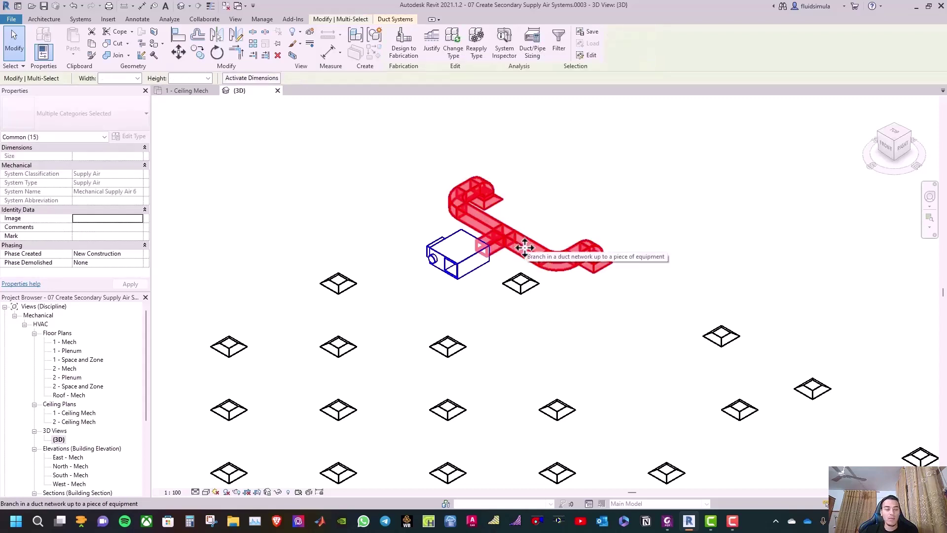
Size the top branch ducts by Friction at 0.40 Pa/m, restricting duct height to 280.0 mm.
left_click(532, 45)
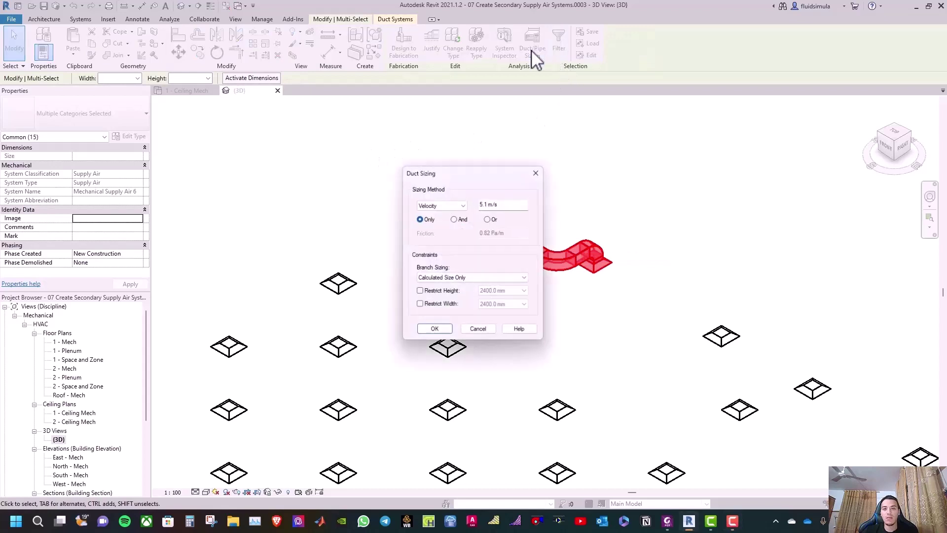
left_click(441, 205)
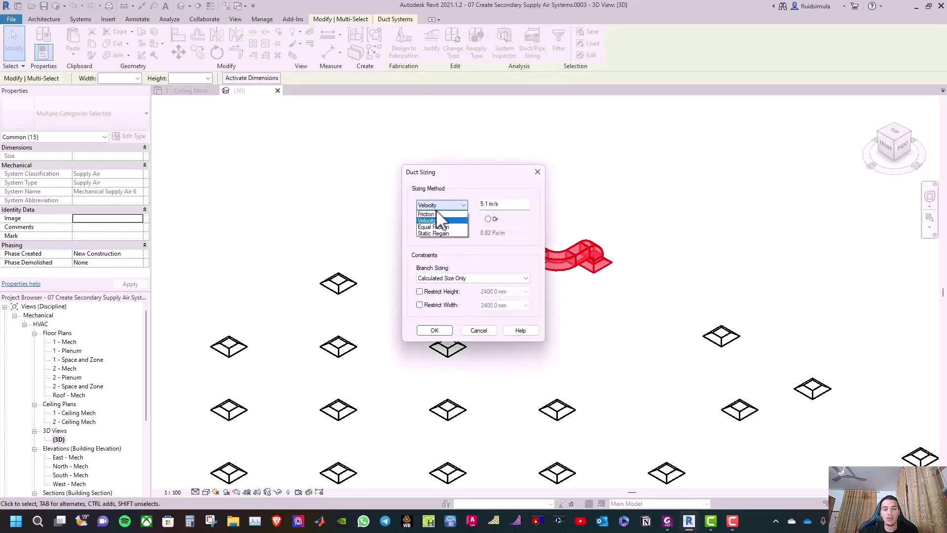
left_click(428, 214)
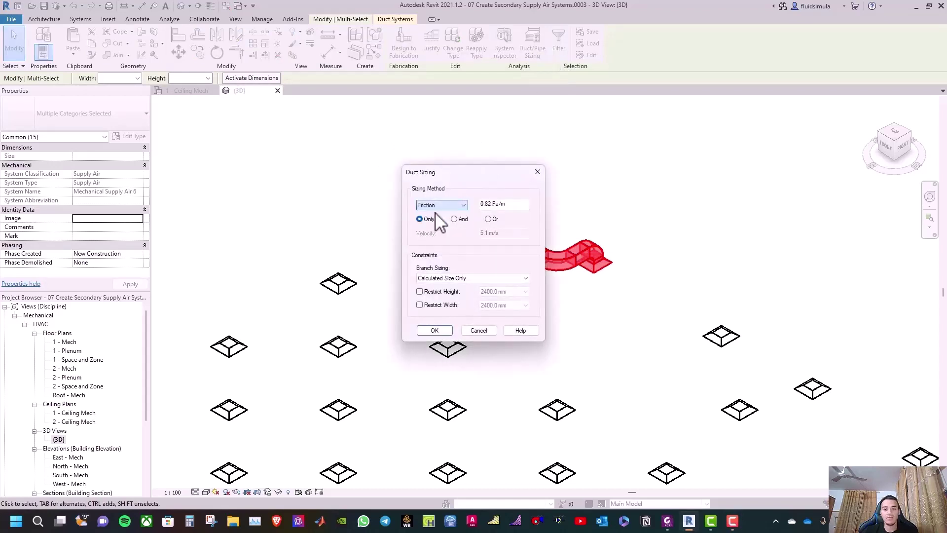
double_click(484, 204)
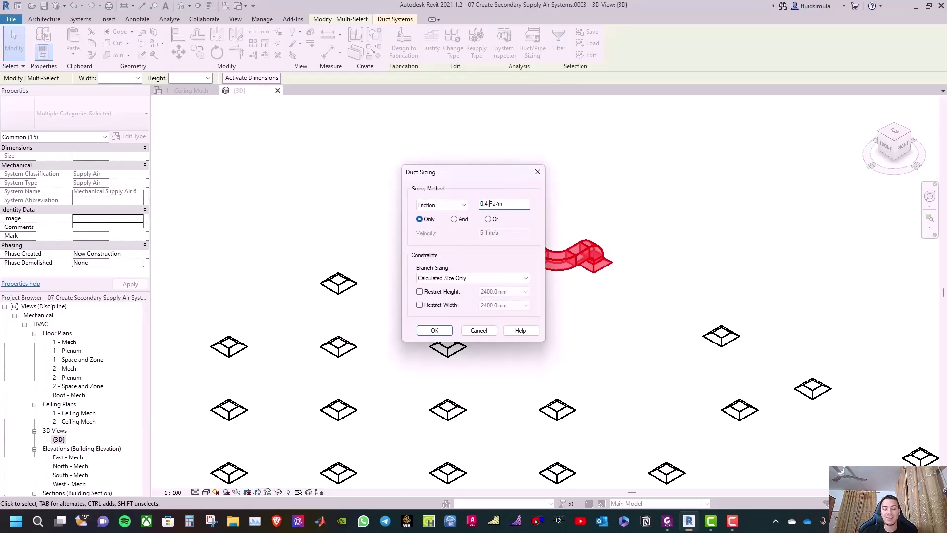
left_click(439, 292)
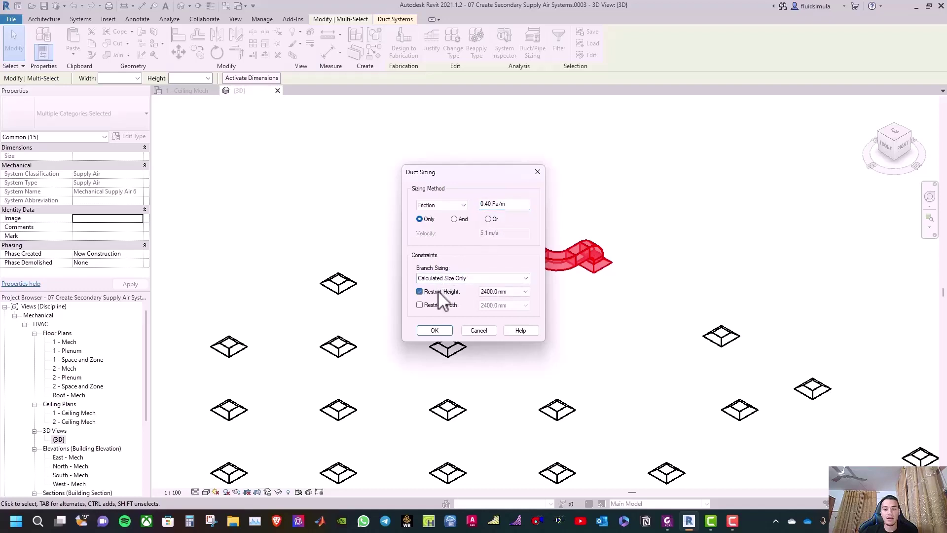
left_click(489, 292)
left_click(488, 291)
left_click(489, 291)
scroll(492, 336, "up", 10)
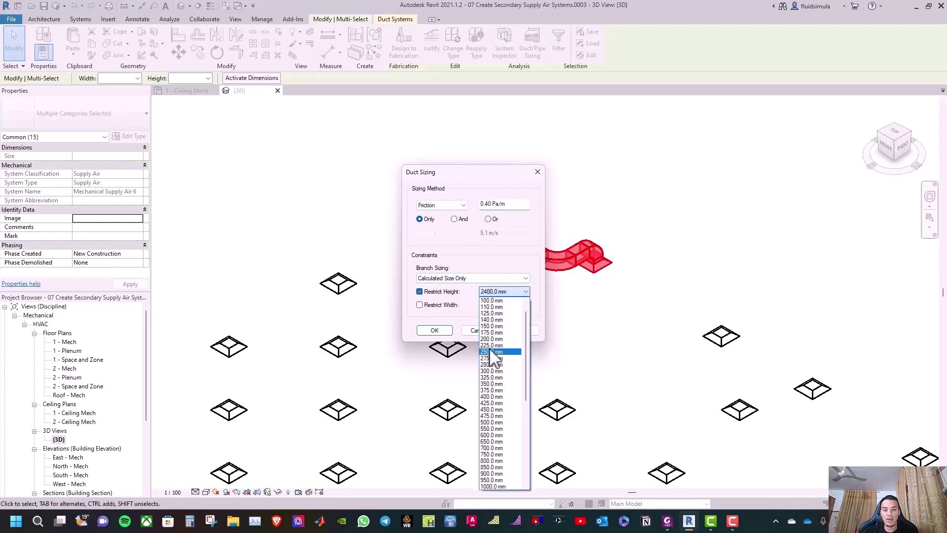
left_click(492, 365)
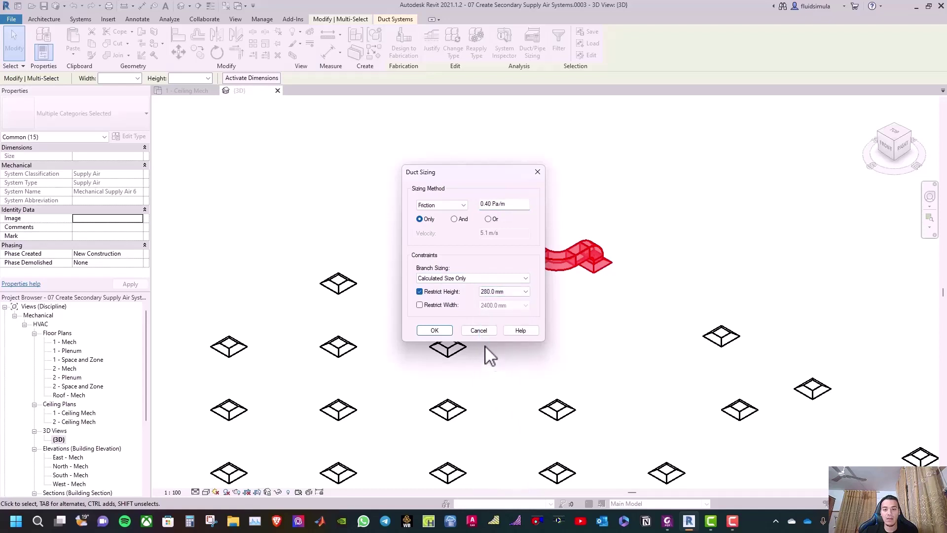
left_click(434, 330)
left_click(390, 207)
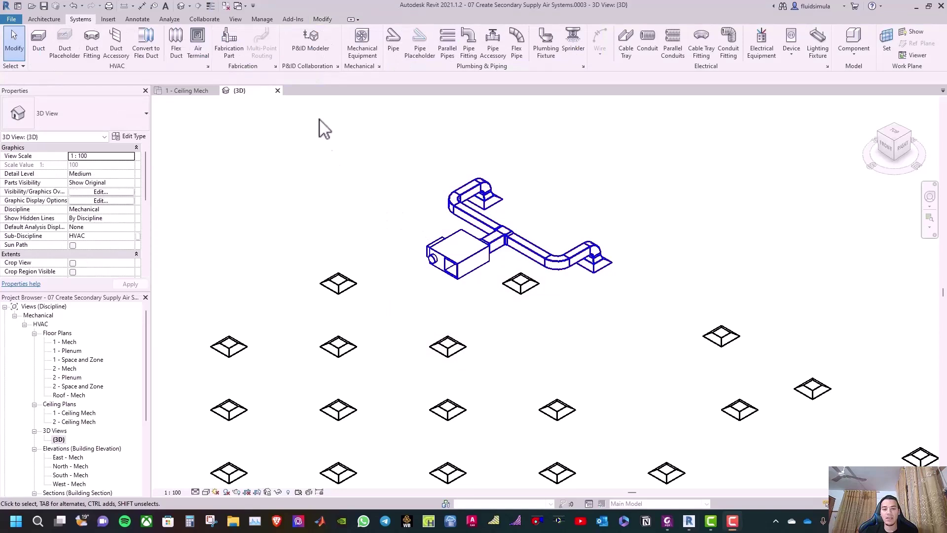
Zoom to fit (ZF) so the 3D view shows all six VAV duct systems.
key("z")
key("f")
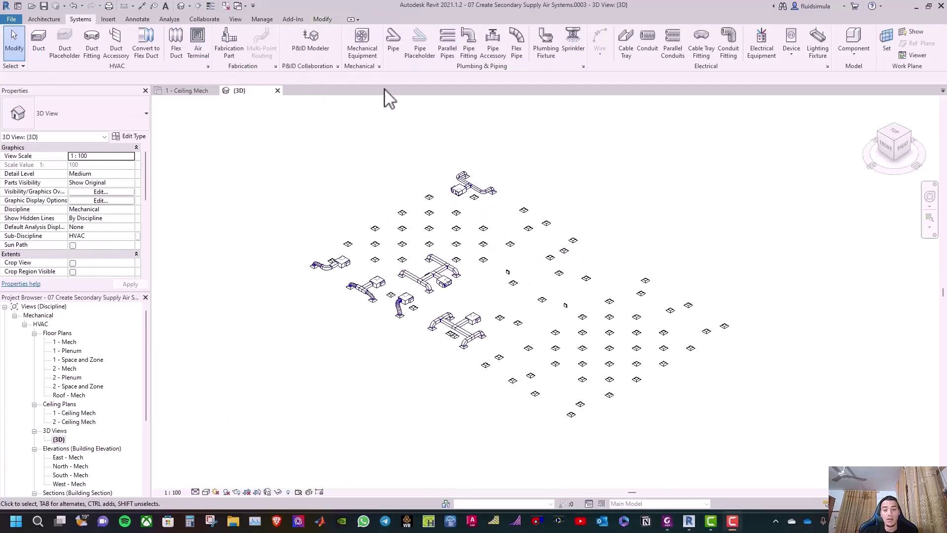